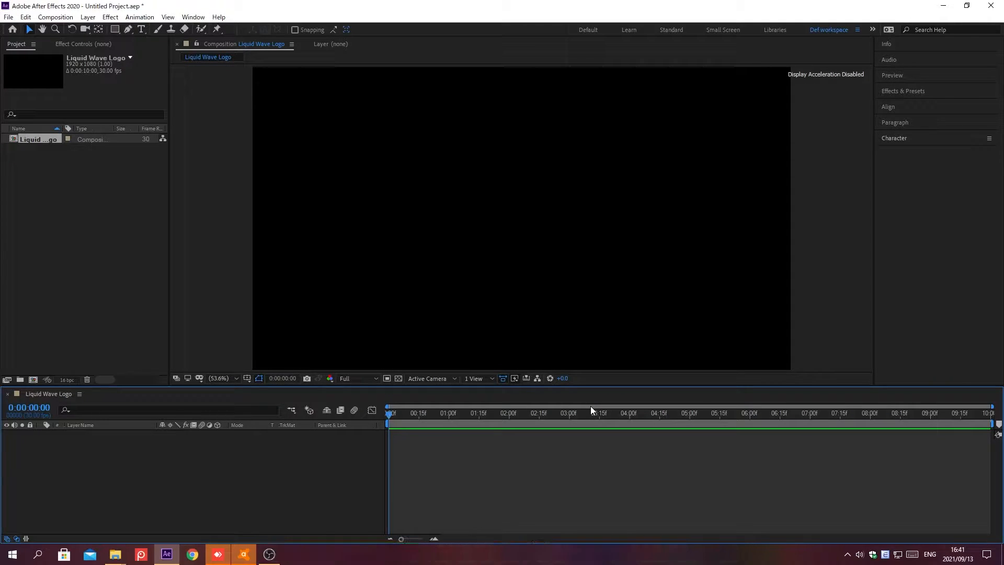
Create a new 1920 x 1080 px solid layer named Line 1.
key("ctrl+y")
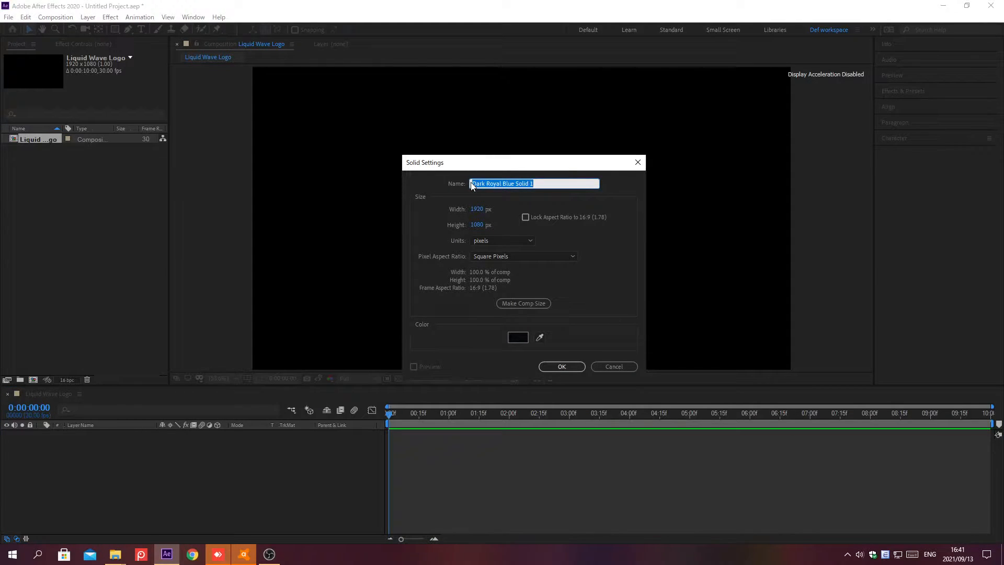
type("Line 1")
left_click(561, 367)
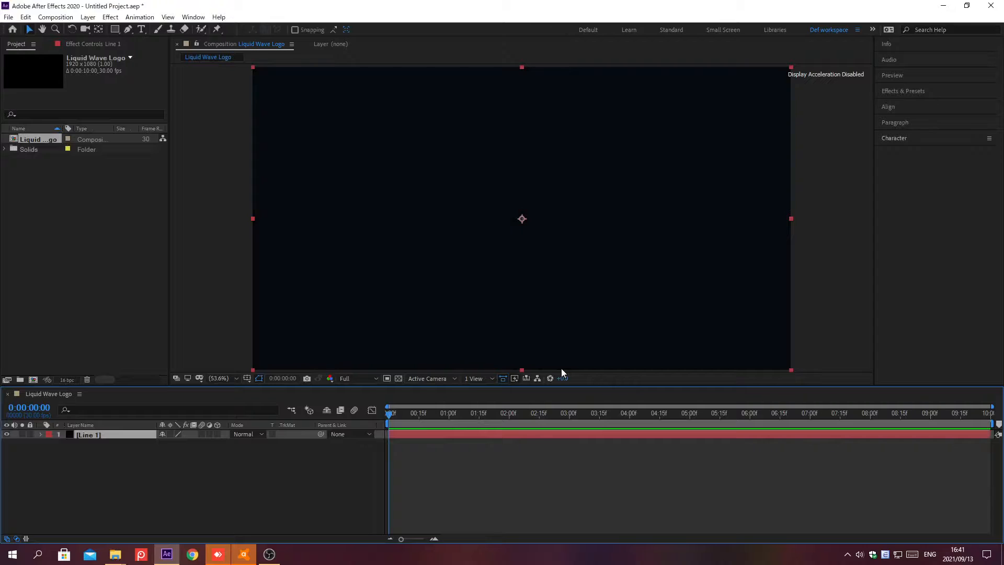
Draw an open S-shaped mask path on Line 1 with the Pen tool, from the lower middle through both sides, looping back to the centre.
left_click(128, 29)
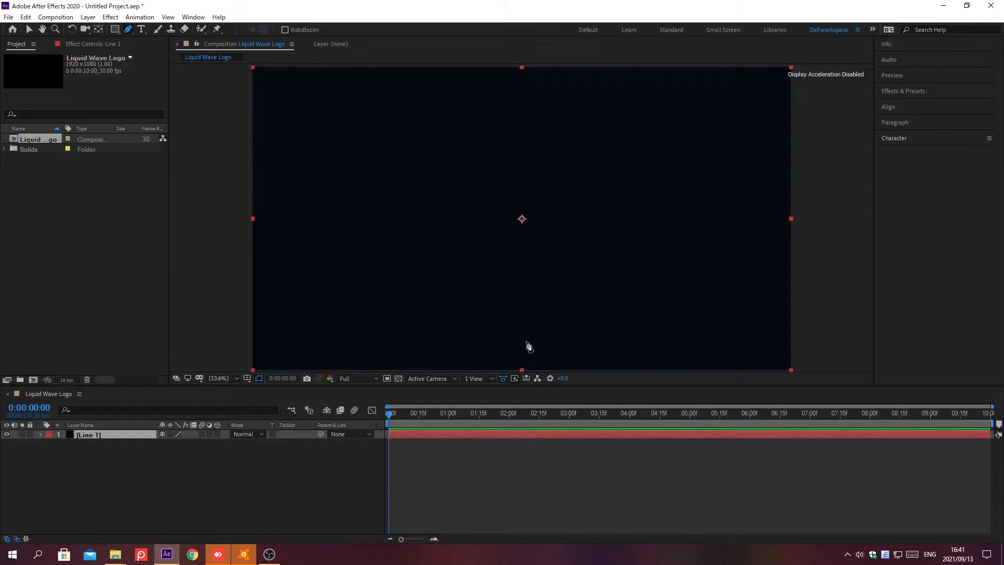
left_click(526, 341)
left_click_drag(289, 227, 348, 114)
left_click(724, 214)
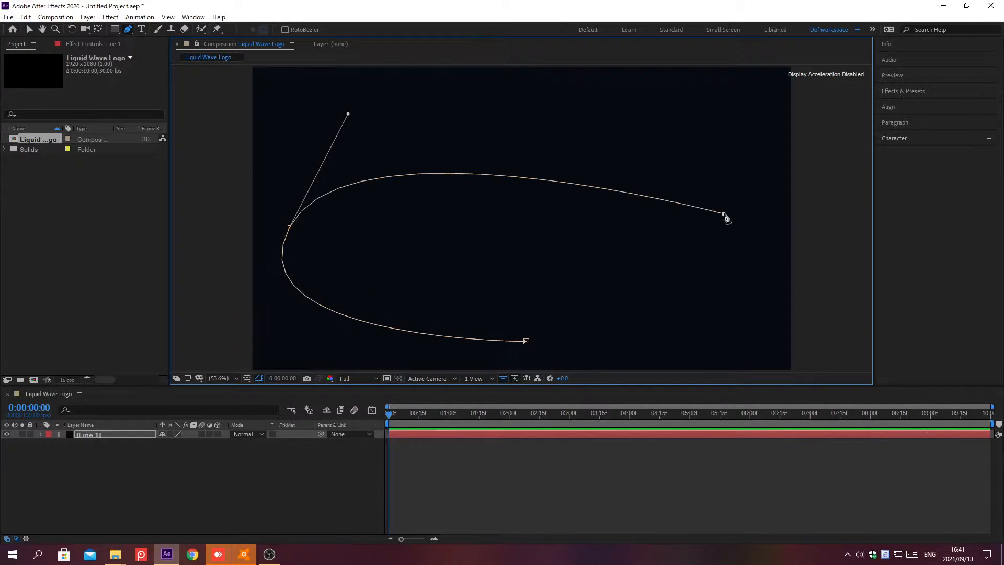
left_click_drag(725, 216, 787, 143)
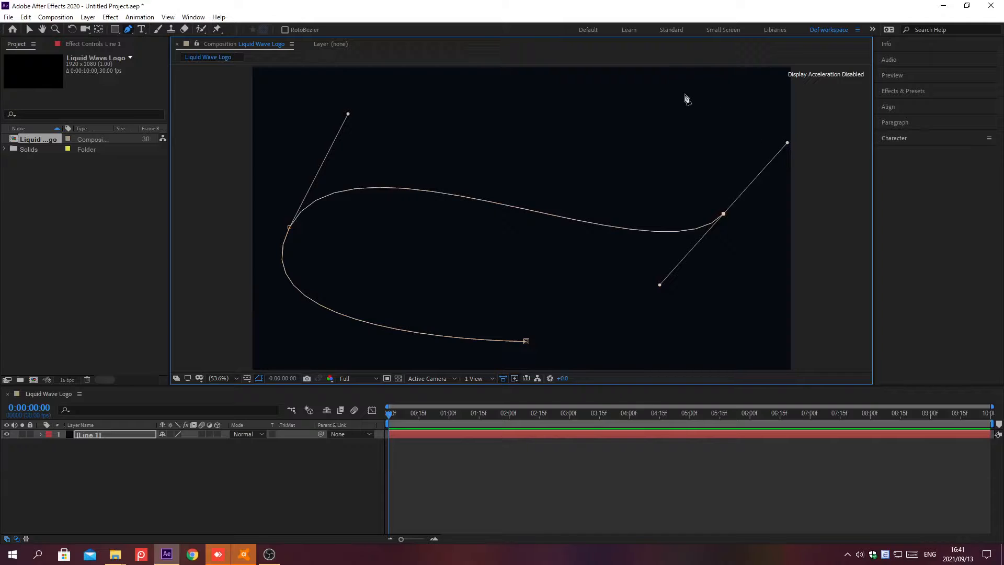
left_click_drag(680, 91, 586, 91)
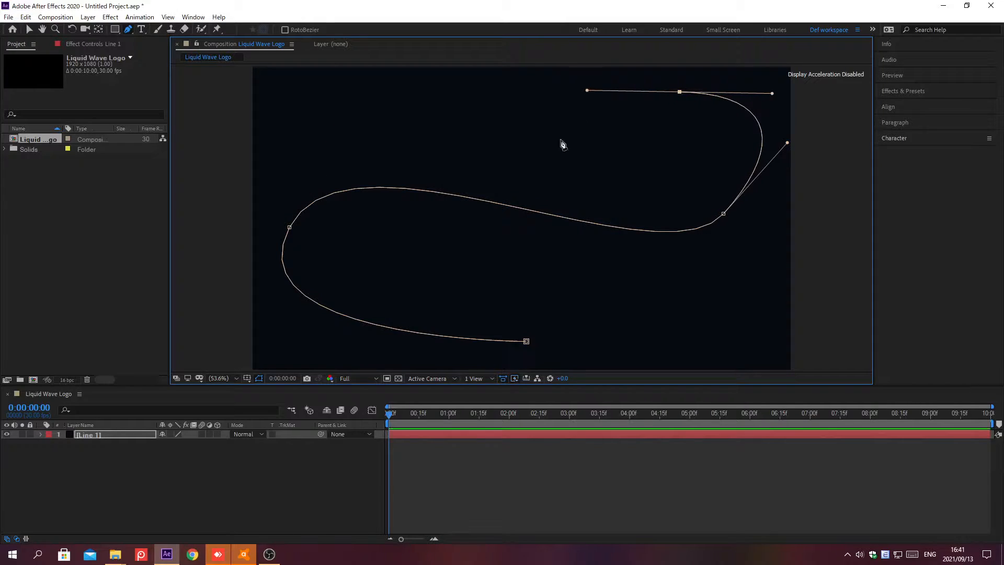
left_click_drag(520, 210, 469, 279)
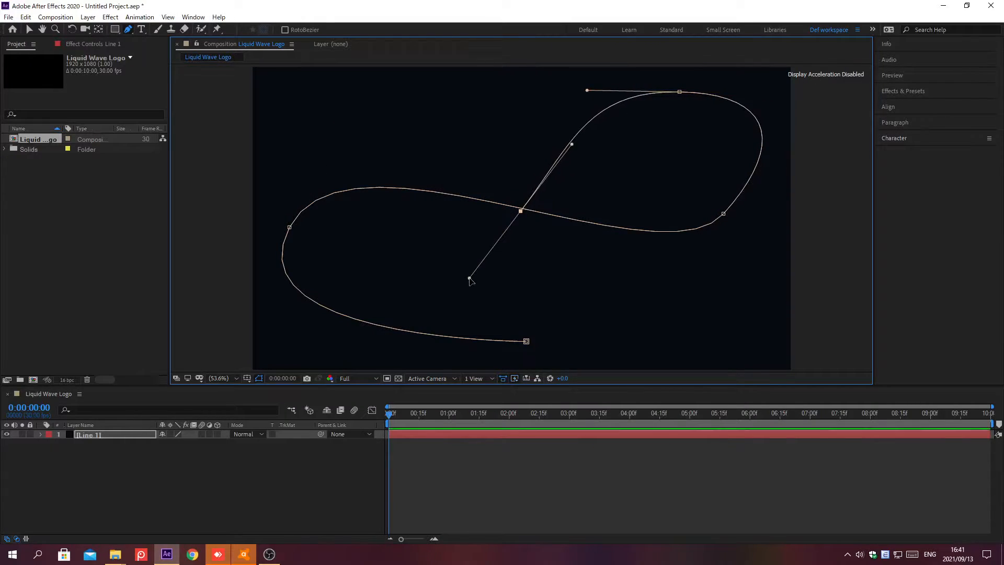
Find the CC Particle Systems II effect and apply it to the Line 1 layer.
left_click(903, 91)
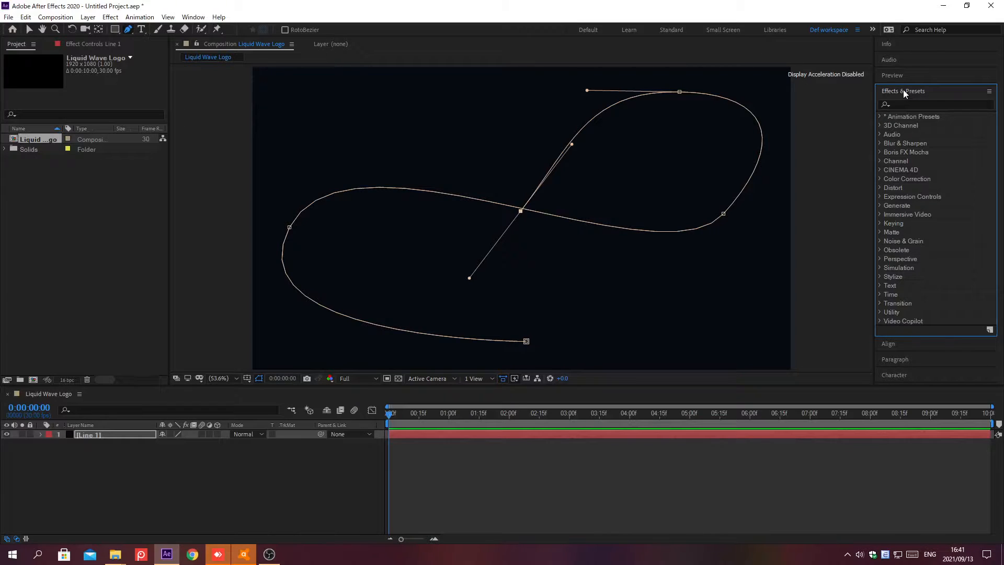
left_click(903, 104)
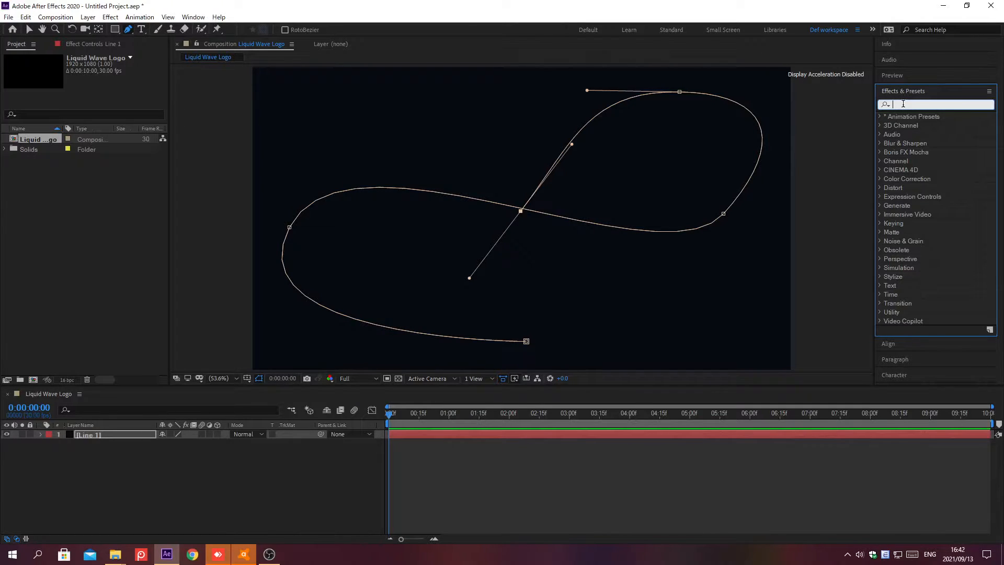
type("CC Partic")
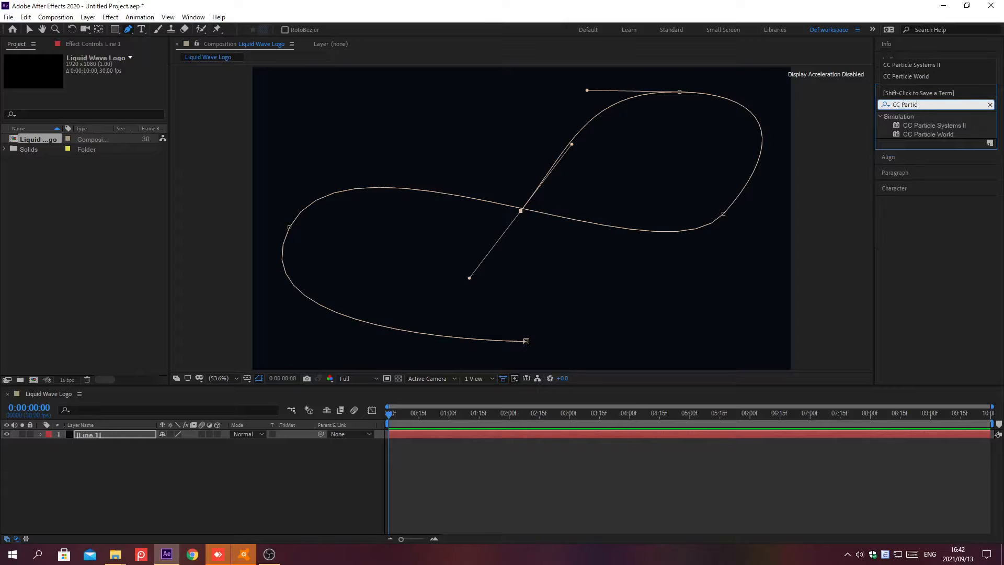
type("le Systems II")
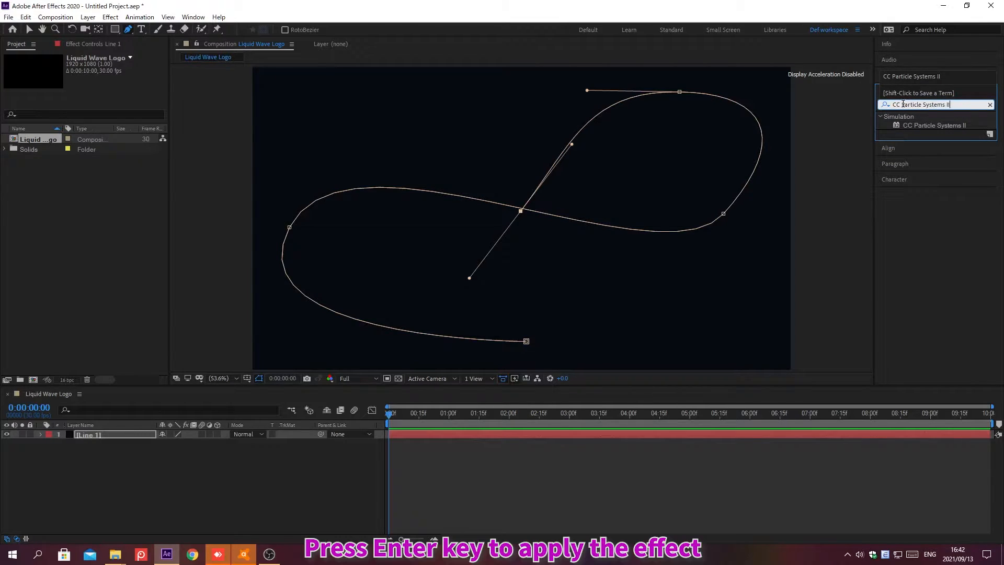
key("Return")
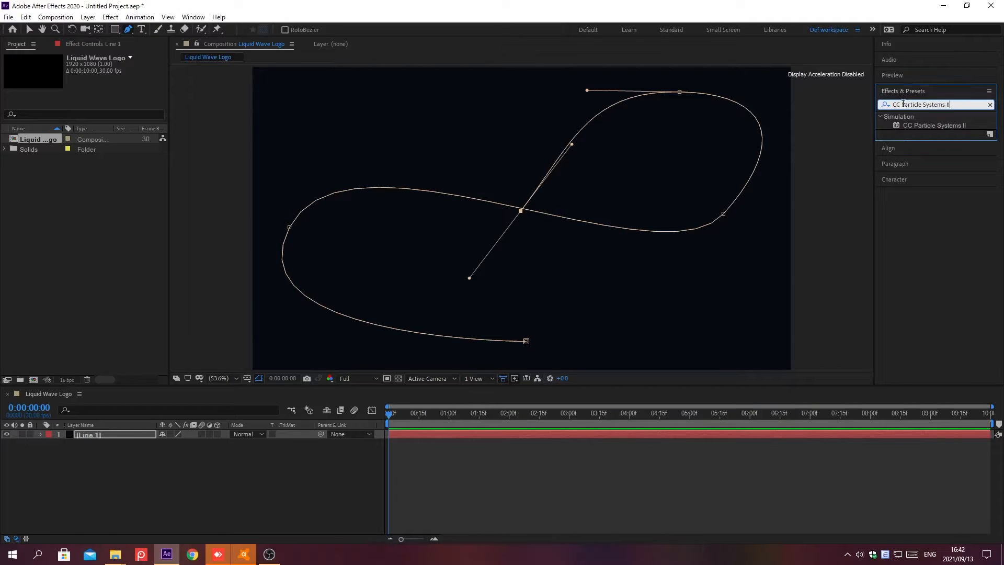
key("Return")
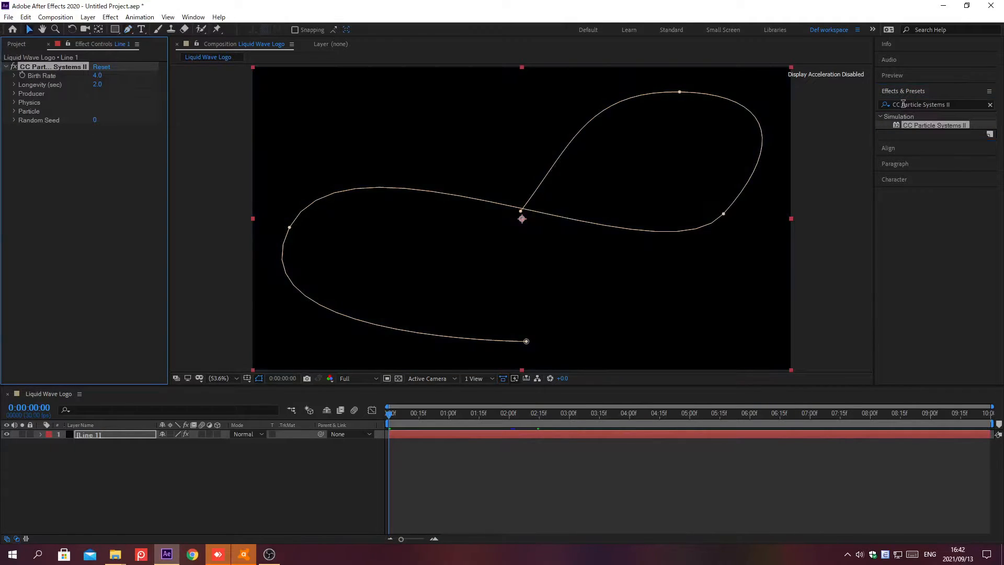
left_click(903, 90)
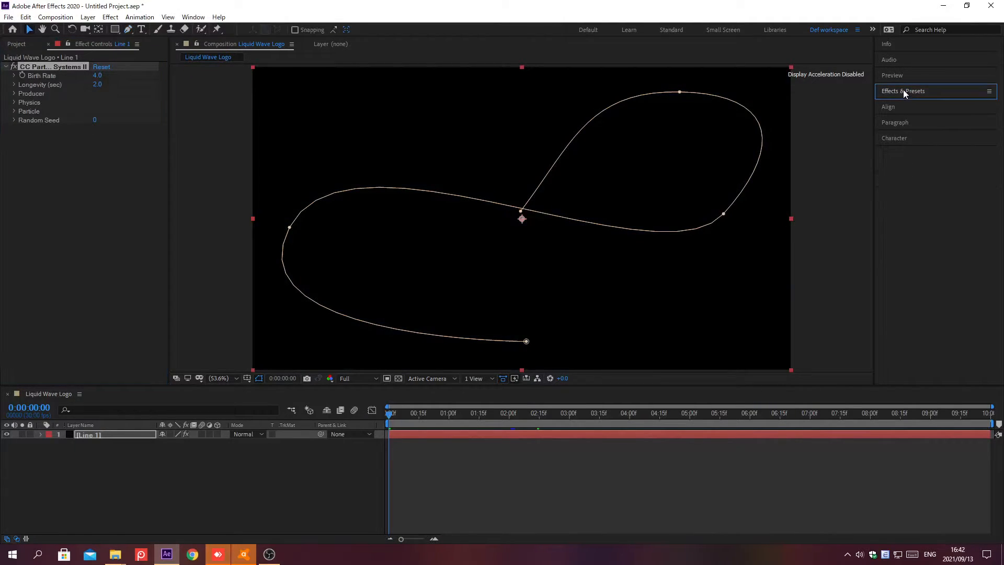
At 0:00:02:14, set the particle effect's Birth Rate to 55 and Longevity to 0.5 seconds.
left_click(538, 413)
left_click(98, 75)
type("55")
key("Return")
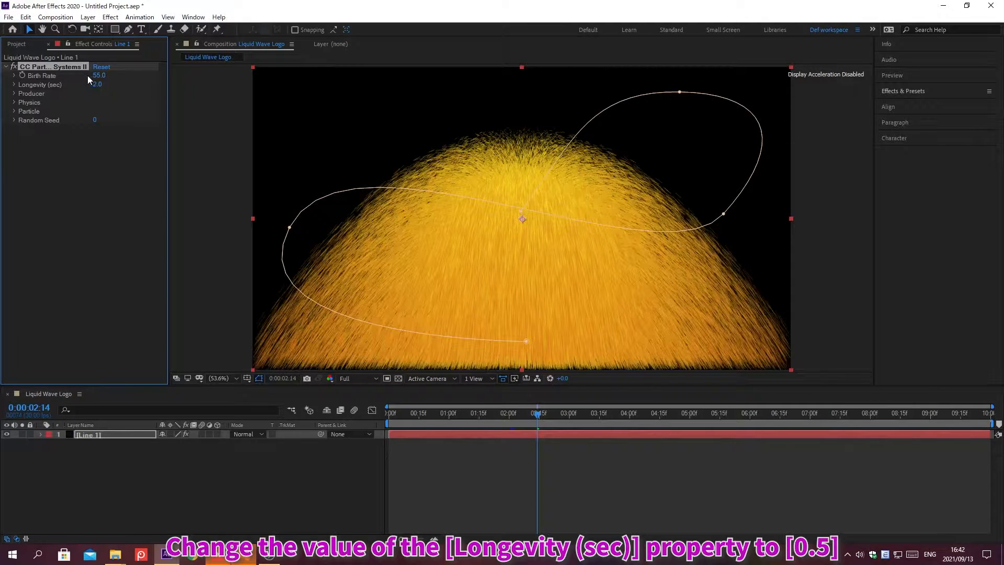
left_click(97, 84)
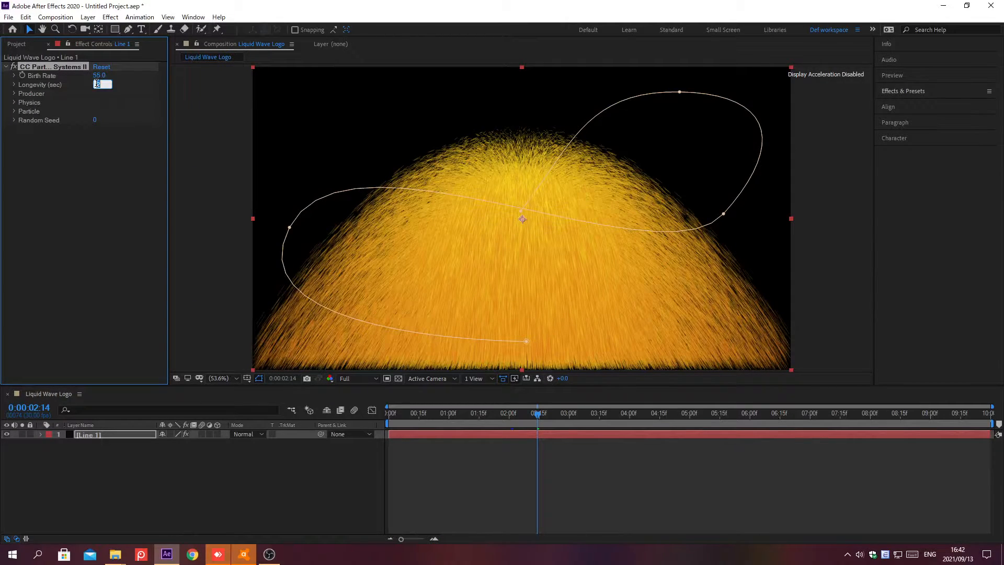
type("0.5")
key("Return")
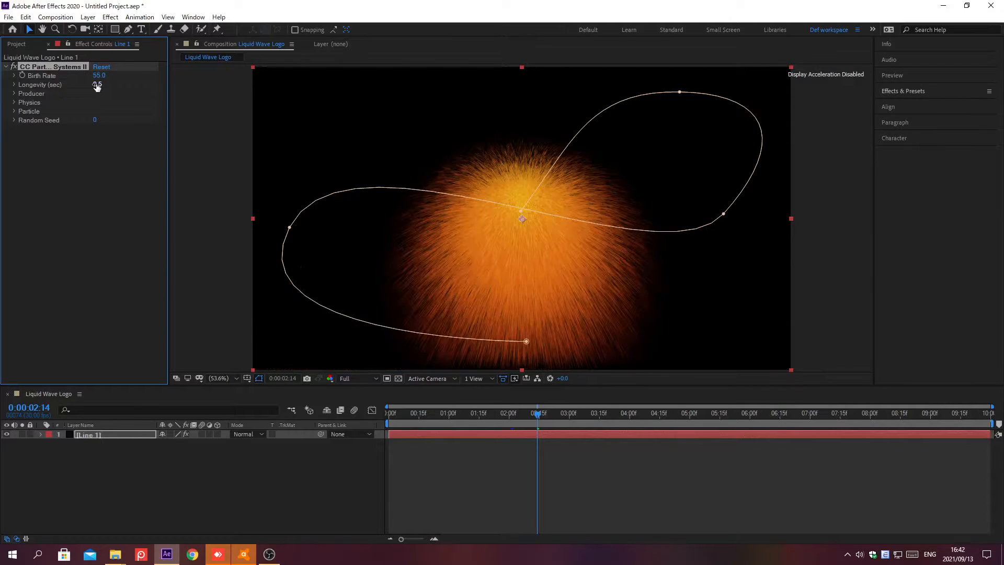
Set both the Velocity and Gravity of the particle effect's Physics to 0.
left_click(13, 103)
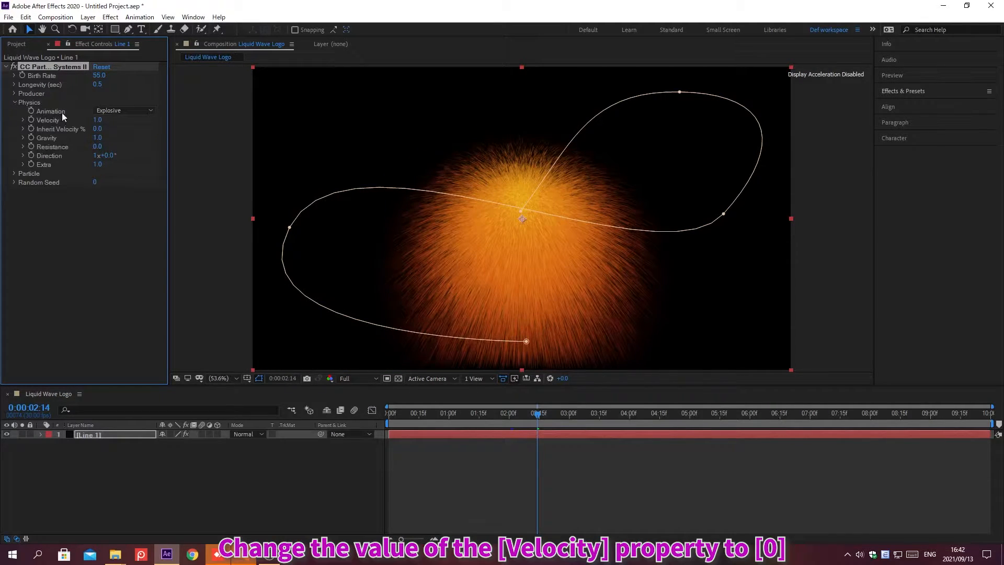
left_click(97, 120)
type("0")
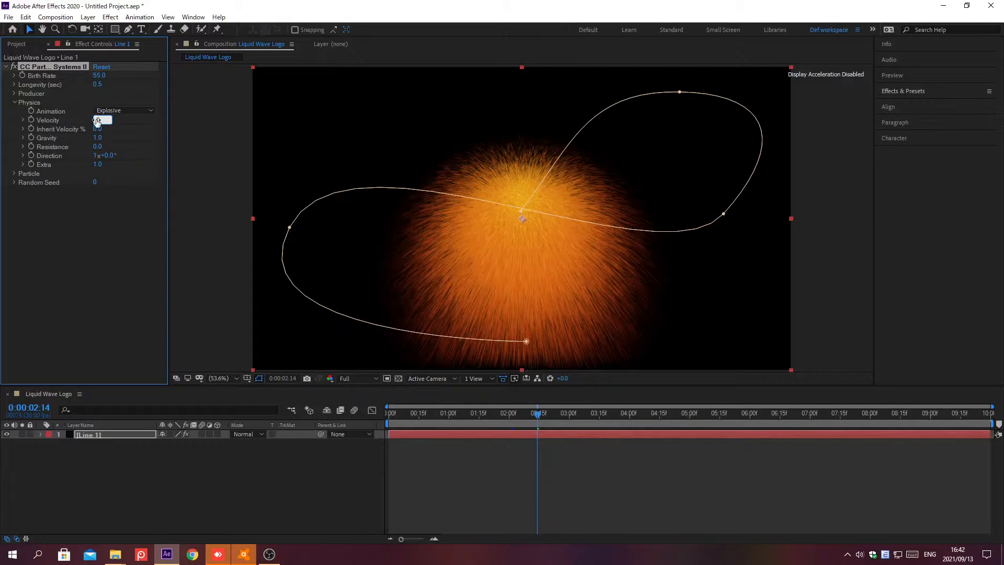
key("Return")
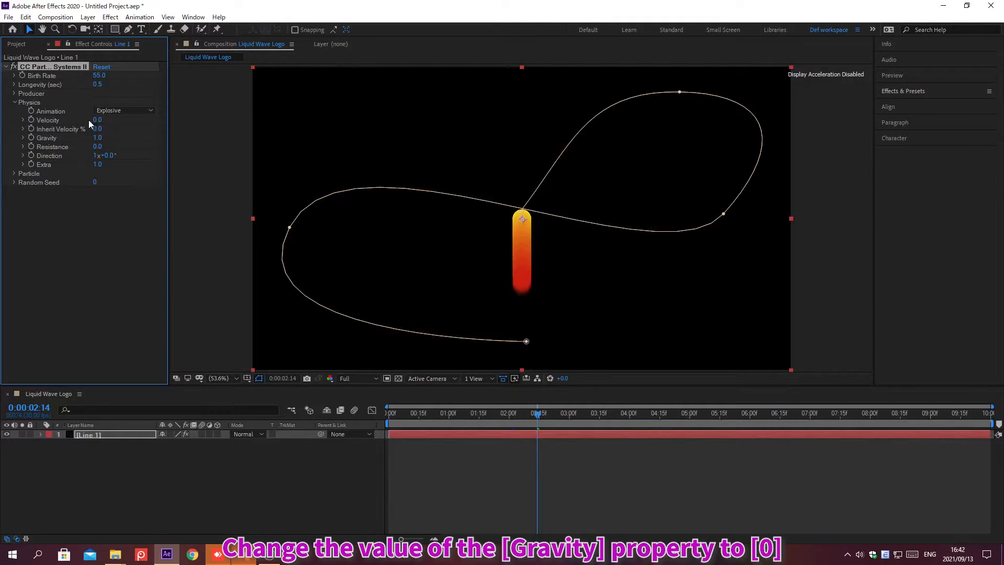
left_click(97, 138)
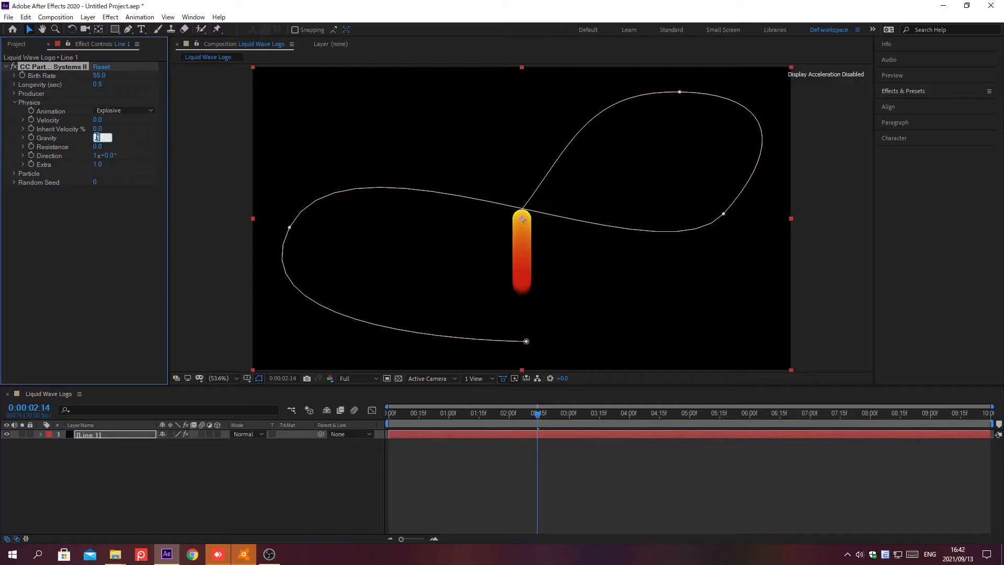
type("0")
key("Return")
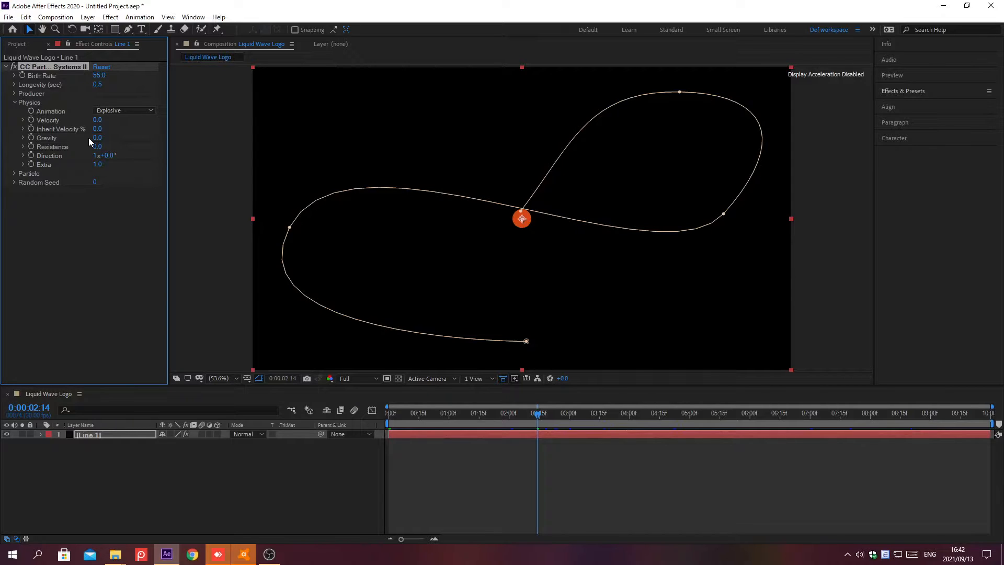
Copy Line 1's mask path and paste it as keyframes into the effect's Producer Position, starting at 0:00:00:00.
key("m")
left_click(129, 452)
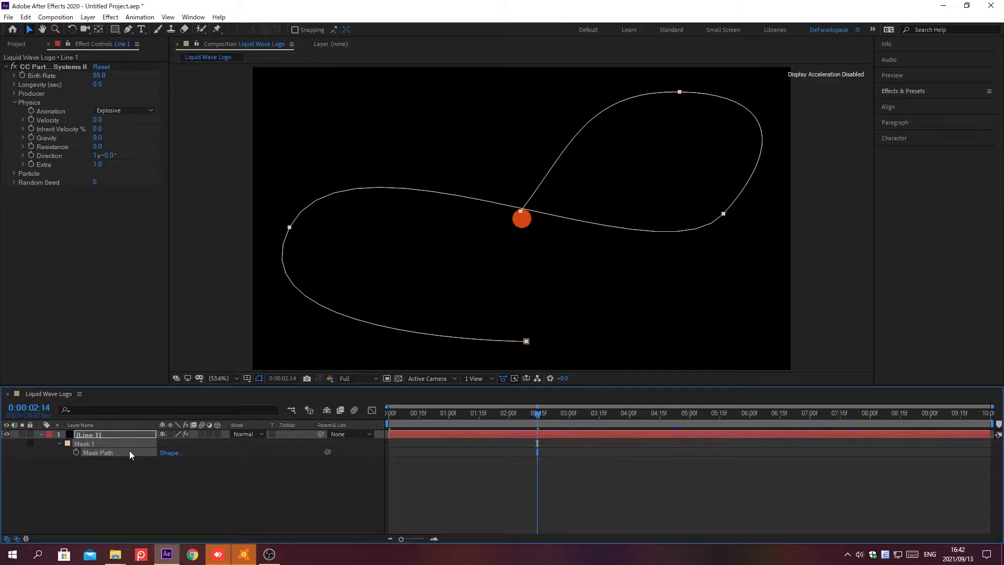
left_click(12, 95)
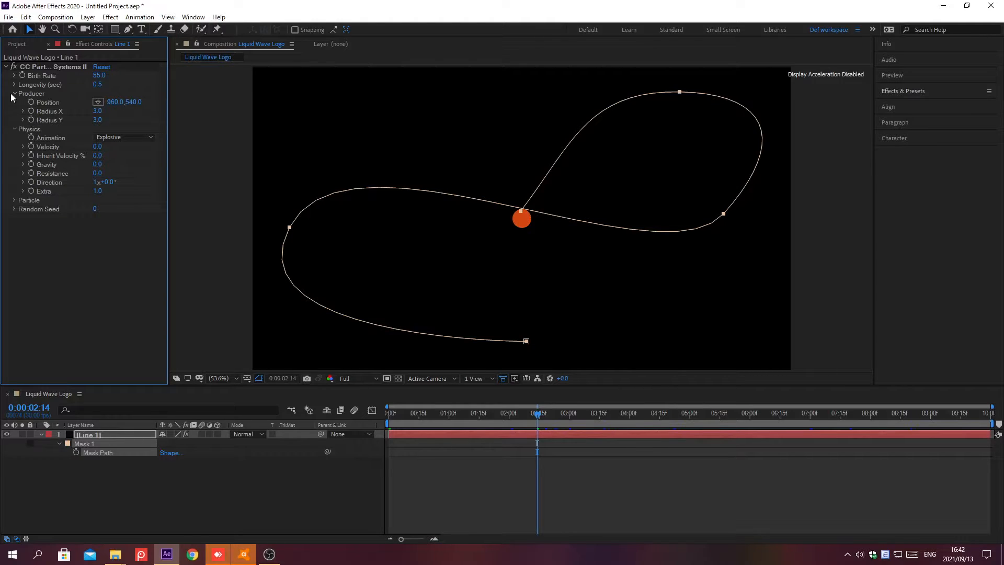
key("Home")
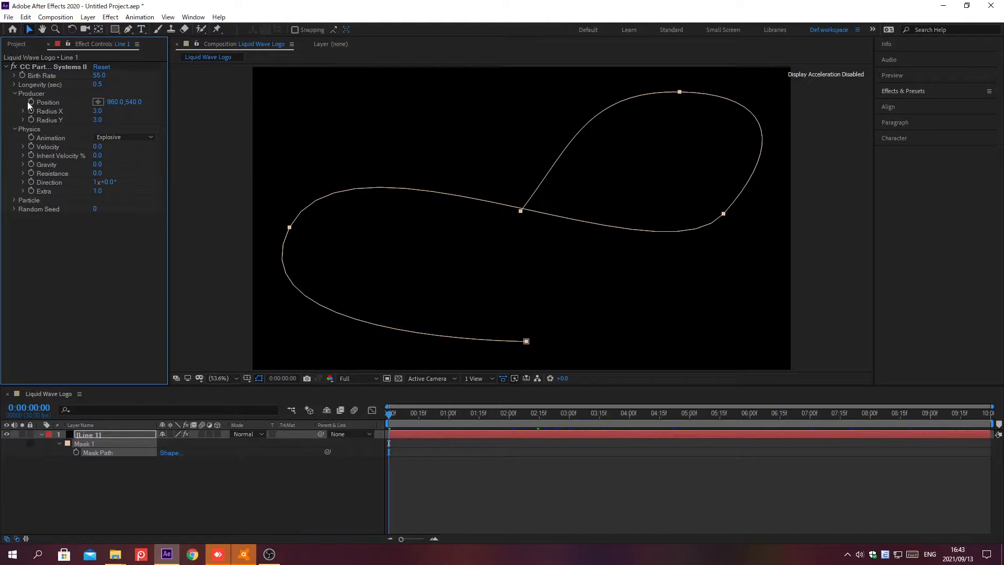
left_click(29, 101)
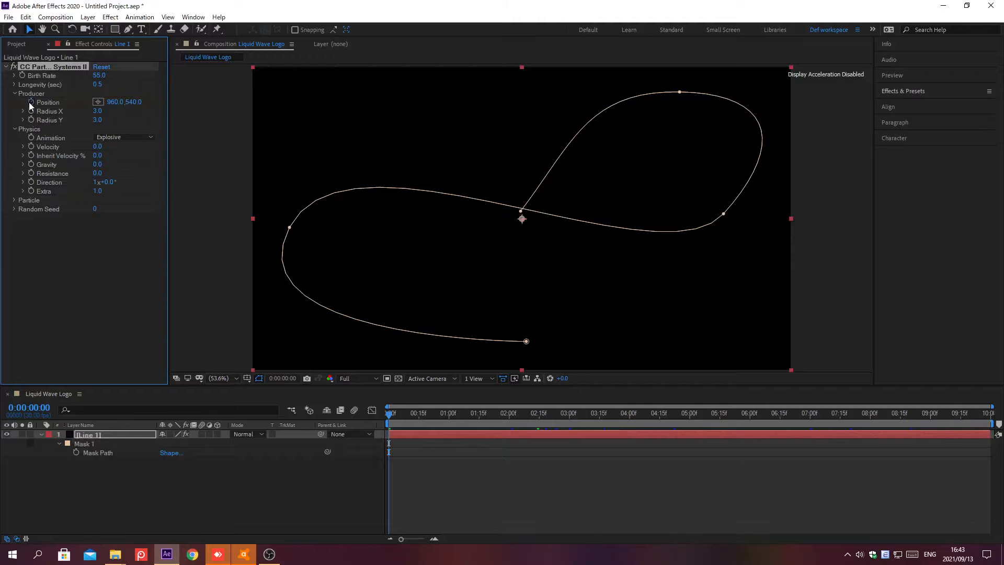
key("ctrl+v")
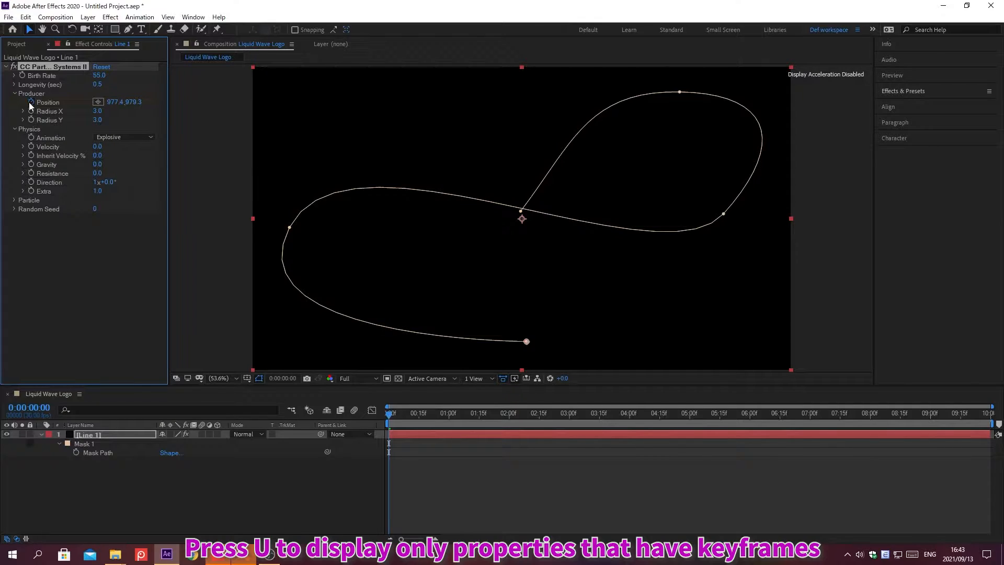
Apply Easy Ease to all of Line 1's Position keyframes and move the current time to 0:00:01:00.
key("u")
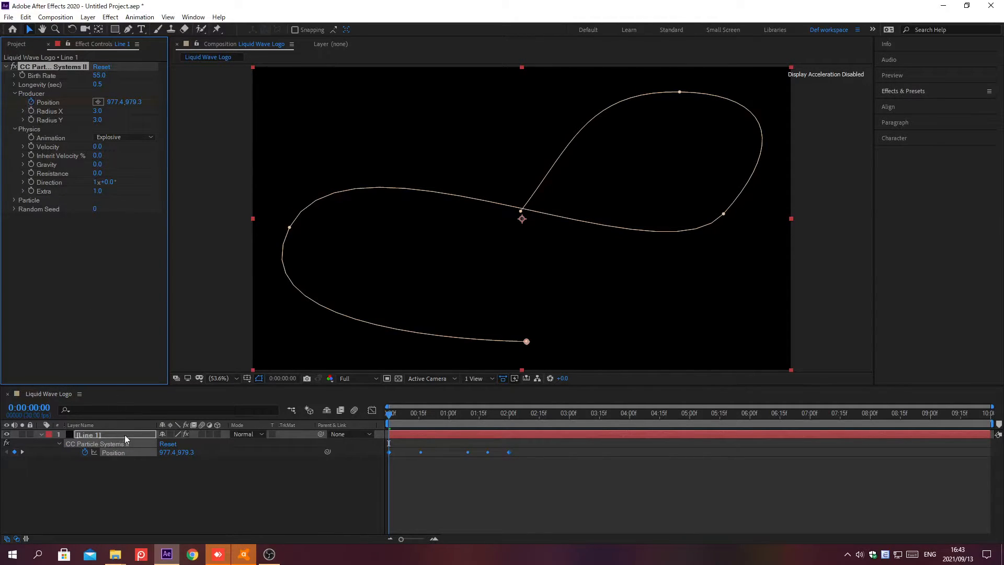
left_click(130, 452)
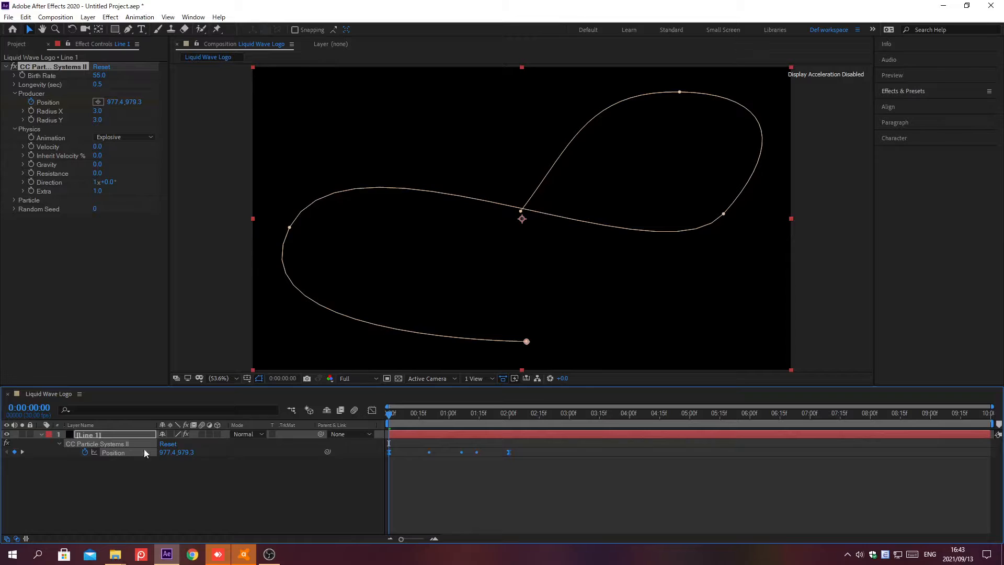
left_click(450, 416)
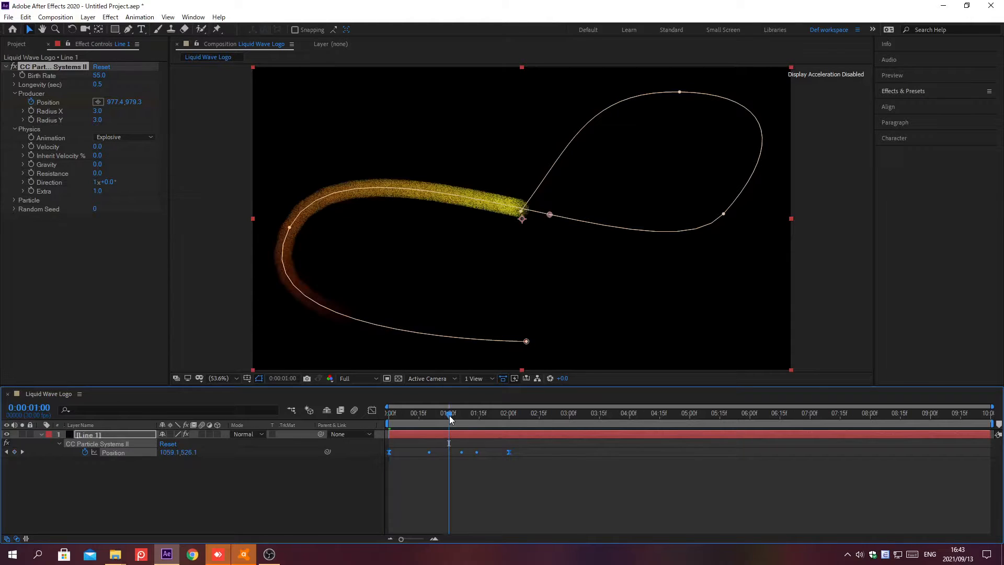
Set the effect's Particle Type to Faded Sphere and its Death Size to 0.
left_click(13, 200)
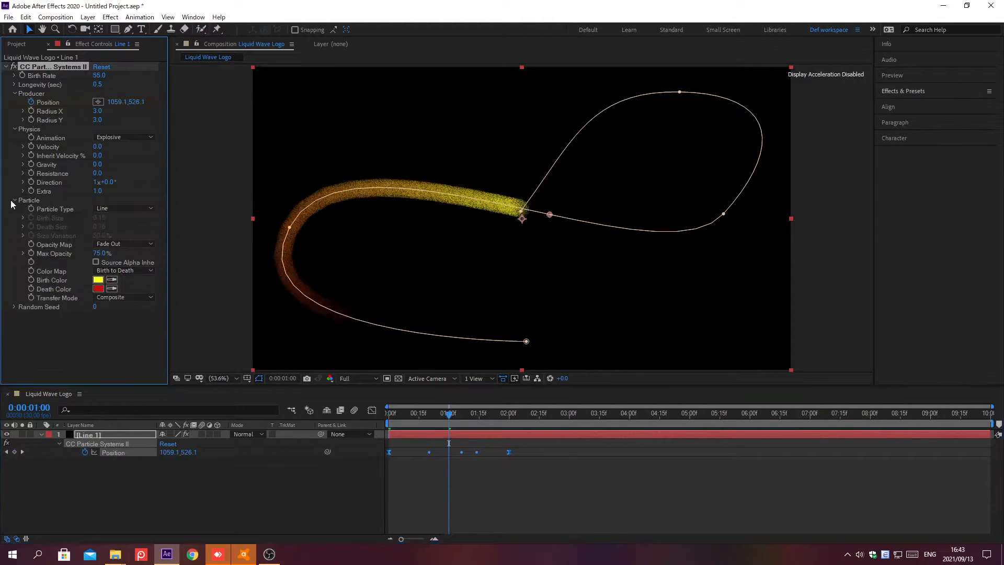
left_click(130, 209)
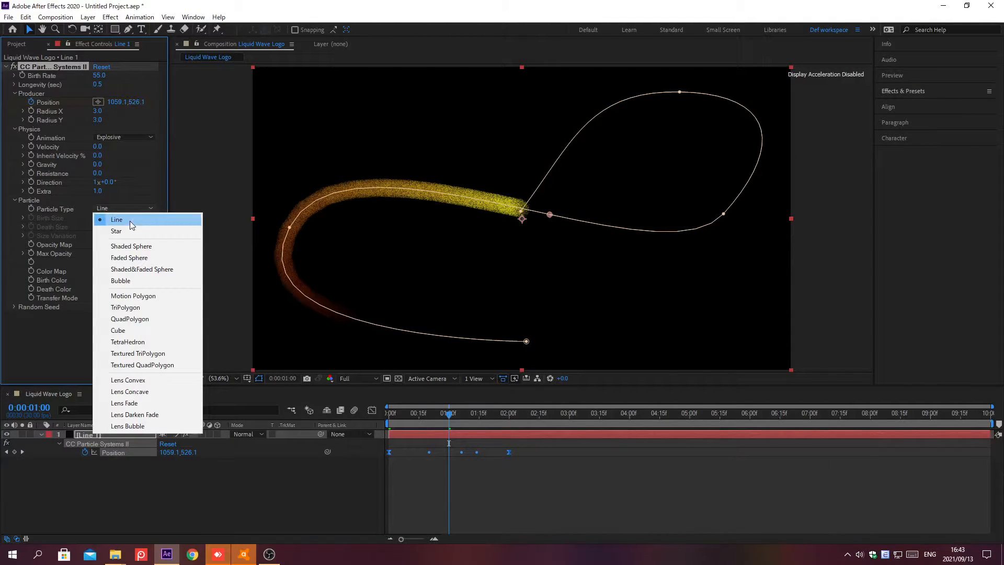
left_click(130, 257)
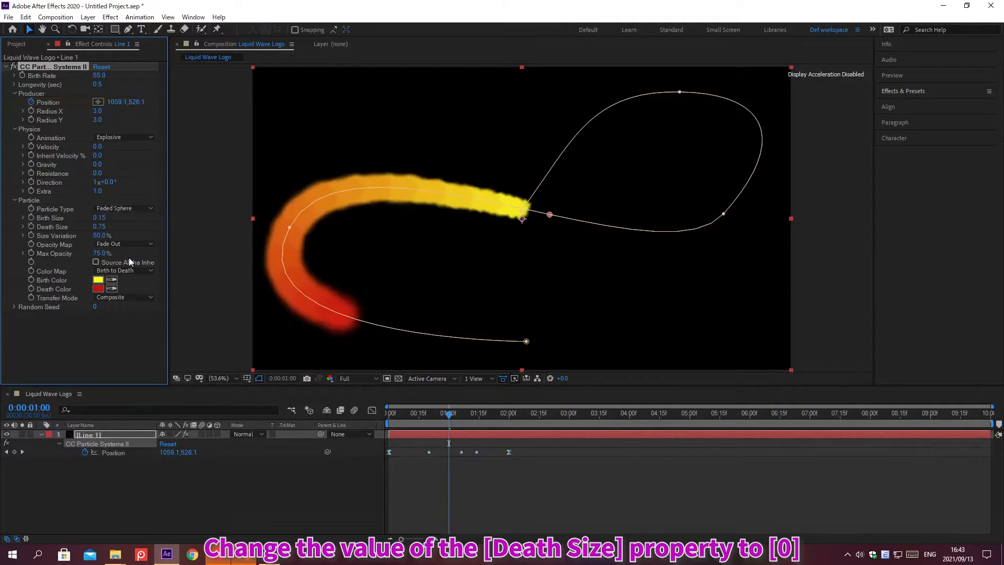
left_click(97, 226)
type("0")
key("Return")
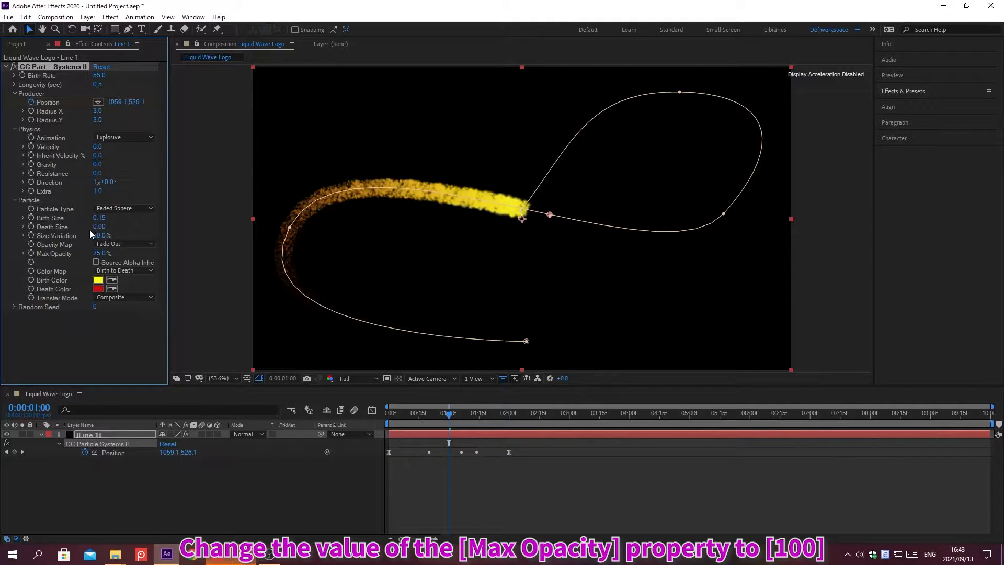
Set the particle effect's Max Opacity to 100% on Line 1.
left_click(97, 253)
type("100")
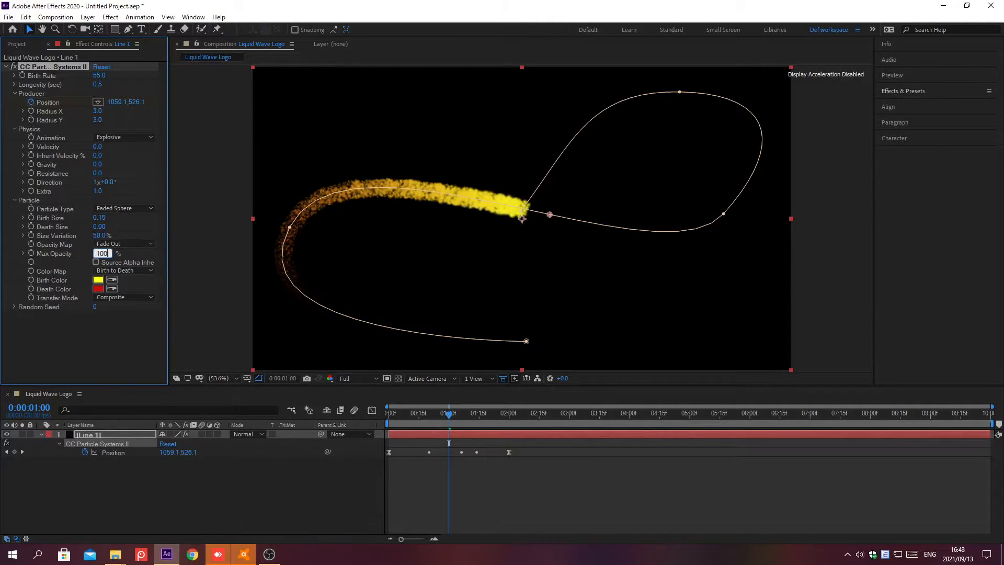
key("Return")
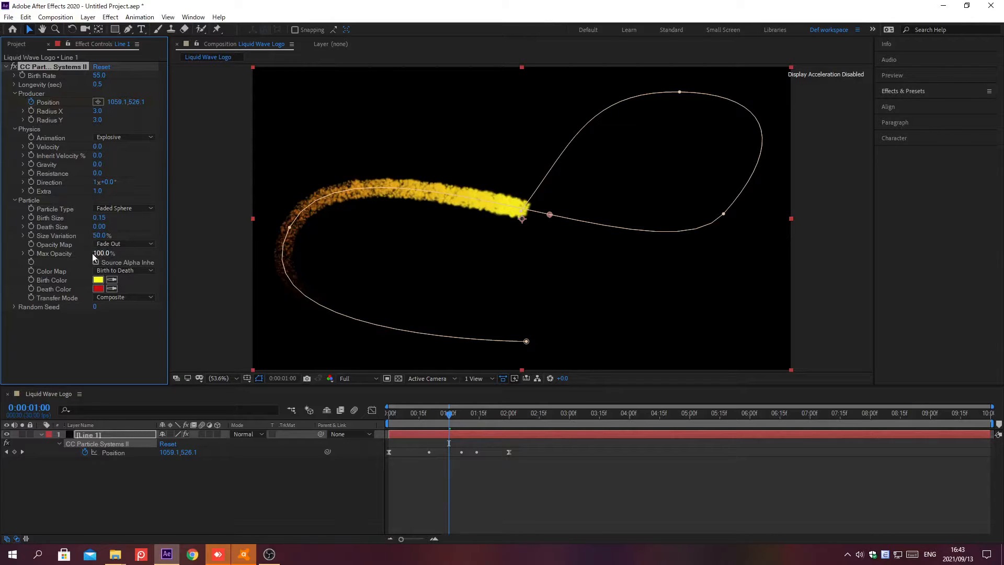
Set both the Death Color and Birth Color of Line 1's particles to EF476F.
left_click(98, 288)
type("EF476F")
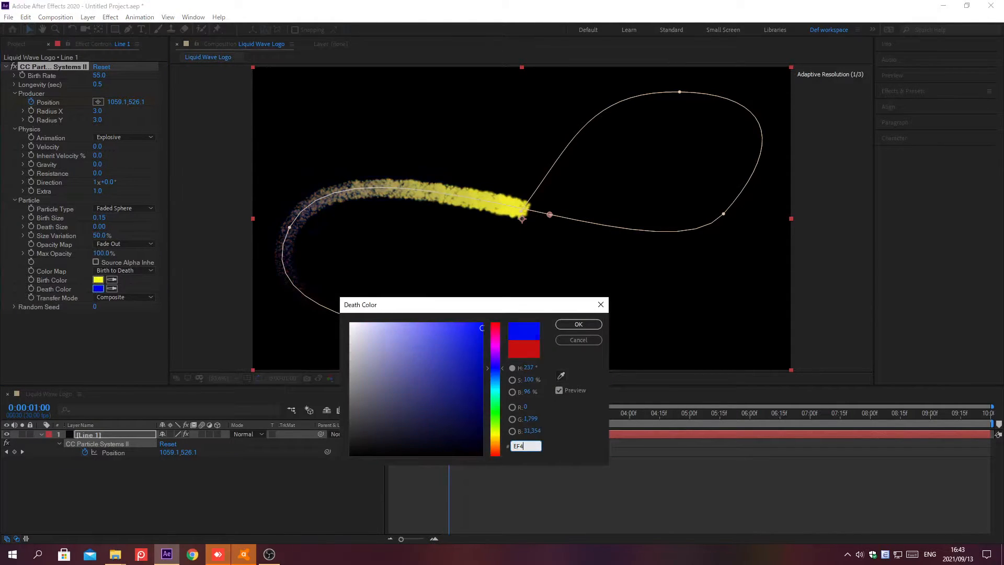
key("Return")
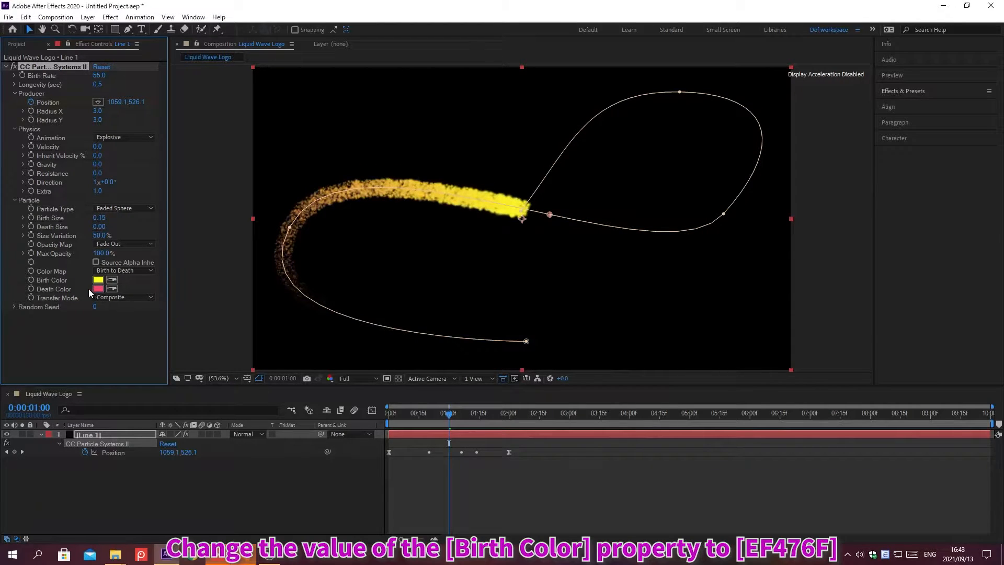
left_click(98, 280)
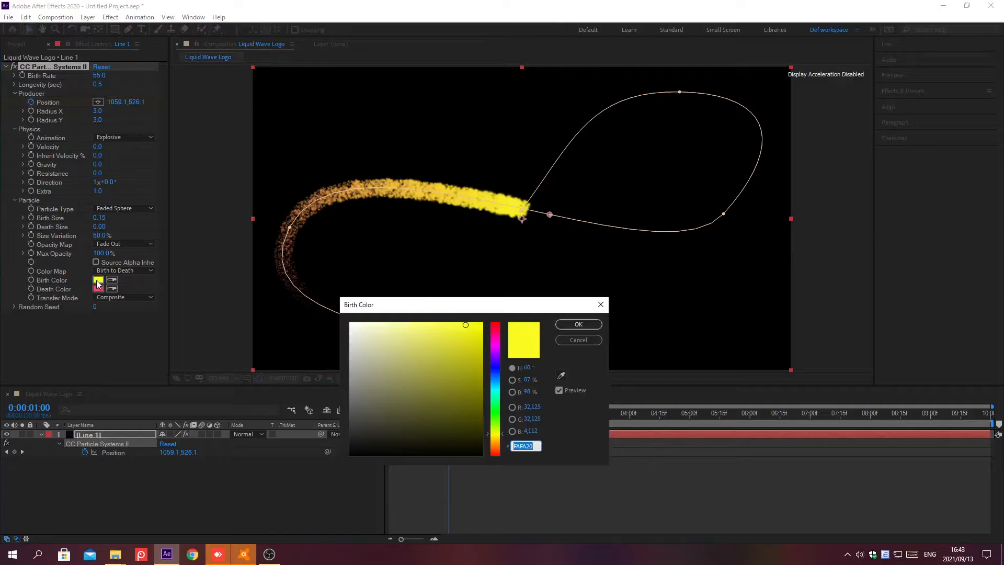
type("EF476F")
key("Return")
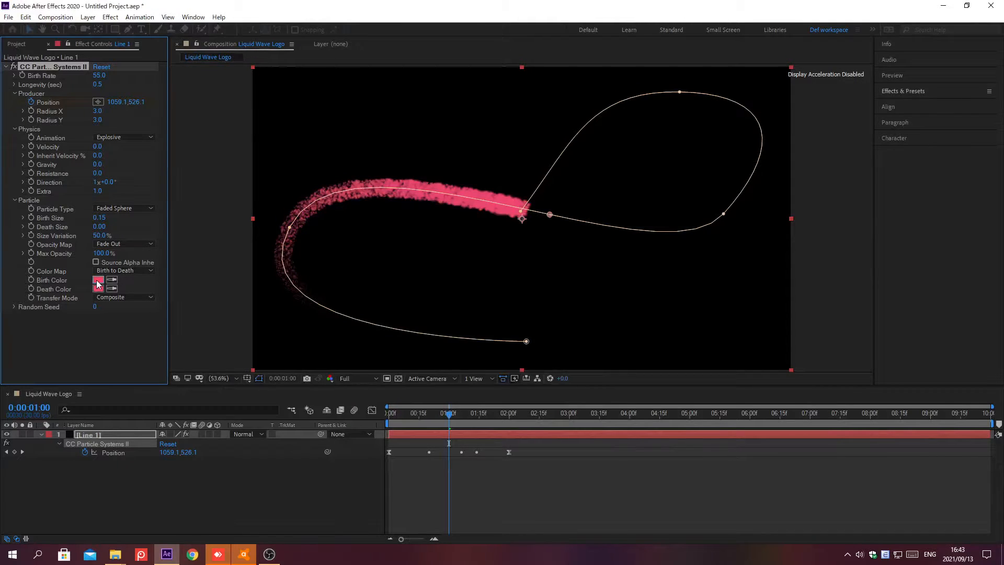
Move the current time to 0:00:01:14 and create a Birth Color keyframe there for Line 1's particle effect.
key("alt+shift+j")
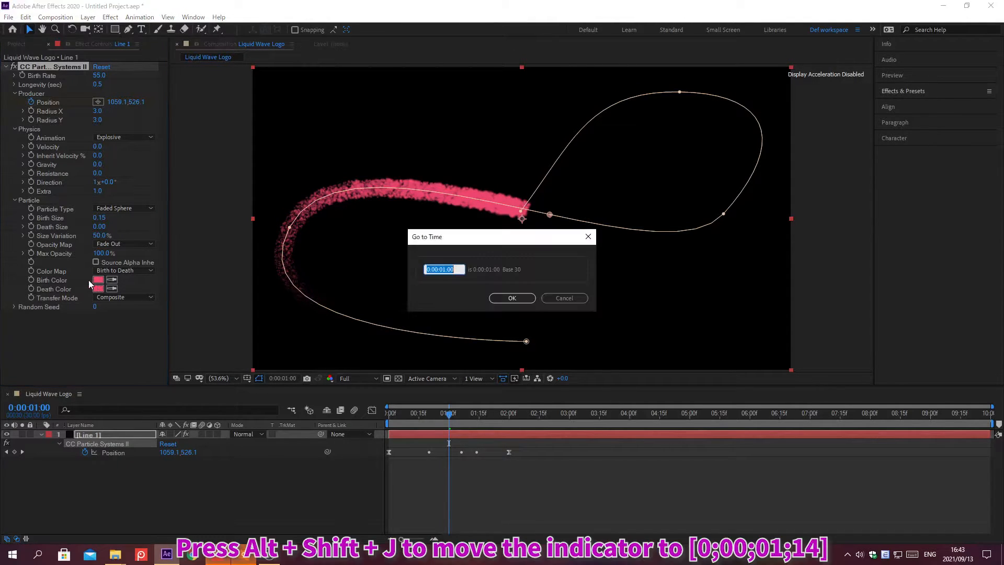
type("0;00;01;14")
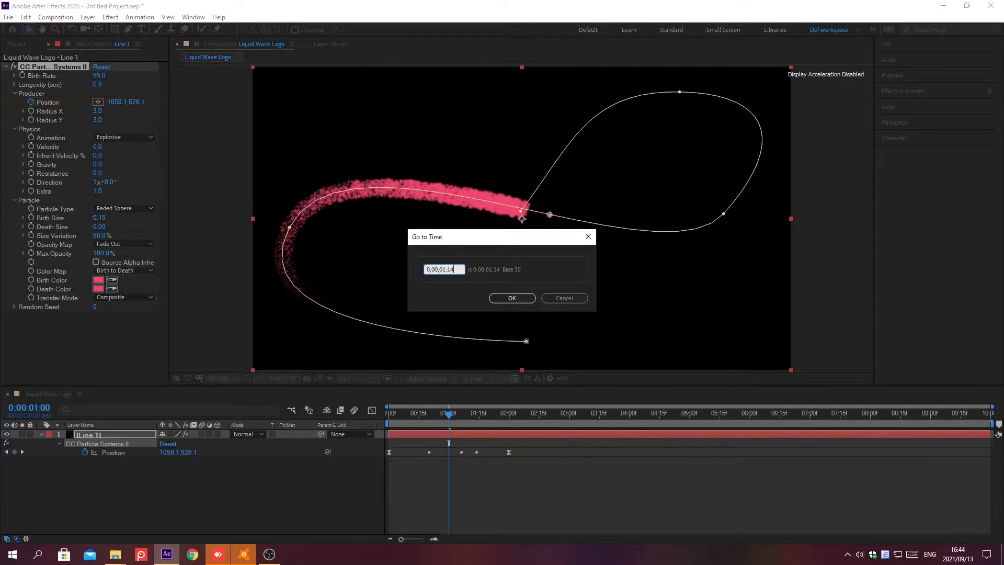
key("Return")
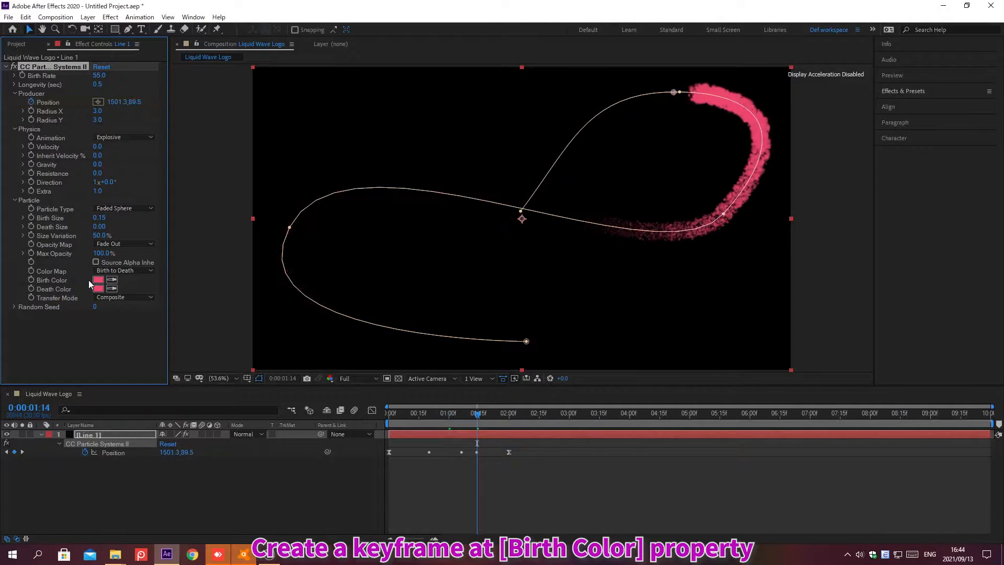
left_click(30, 280)
At 0:00:01:22, set Line 1's animated Birth Color to 46FFEB.
key("alt+shift+j")
type("0;00;01;22")
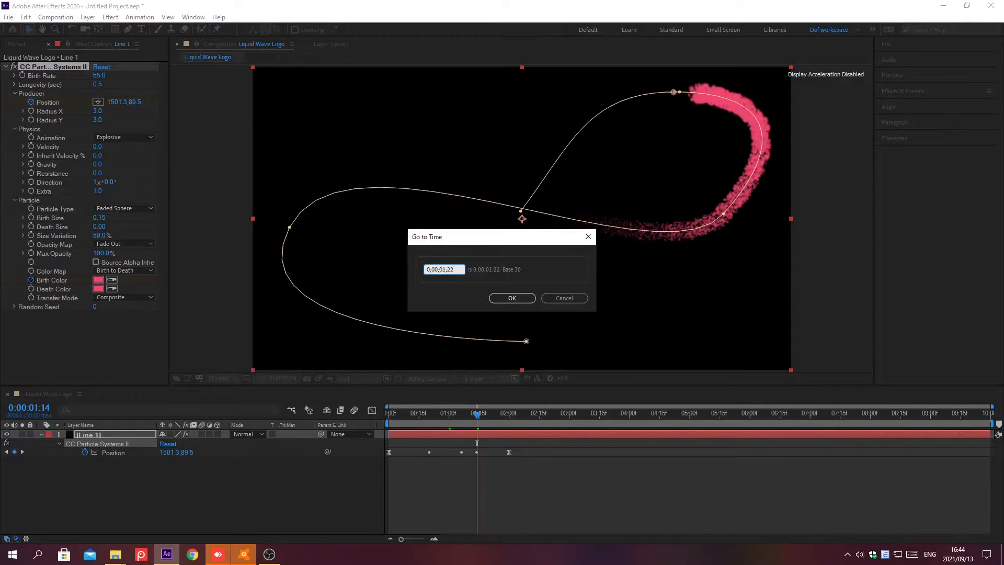
key("Return")
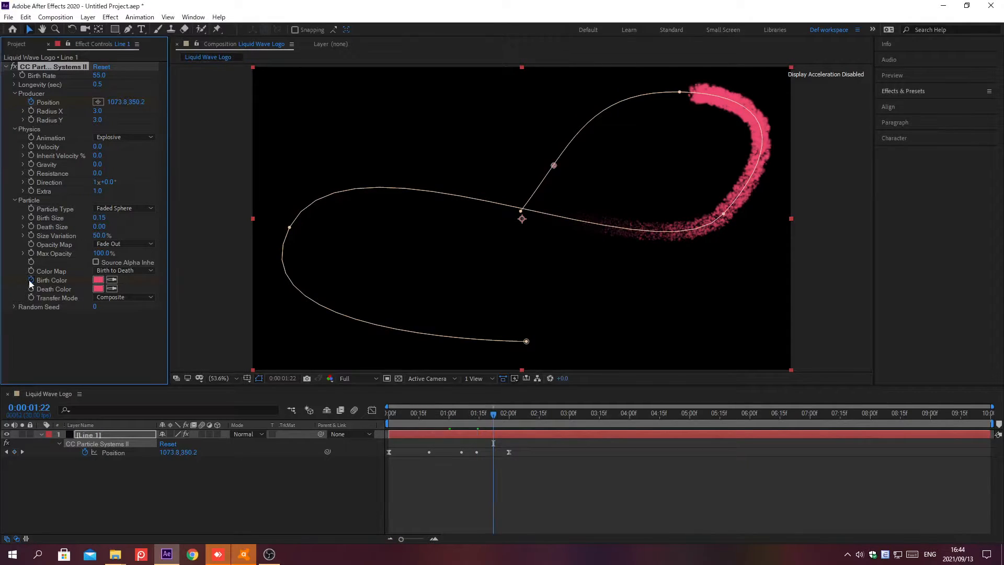
left_click(94, 282)
type("46FF")
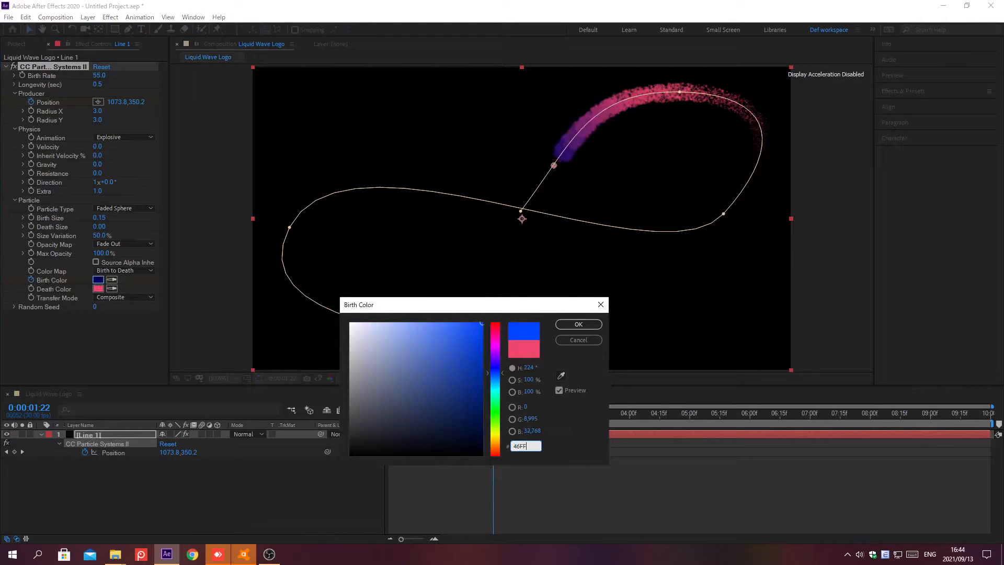
type("E6")
key("Return")
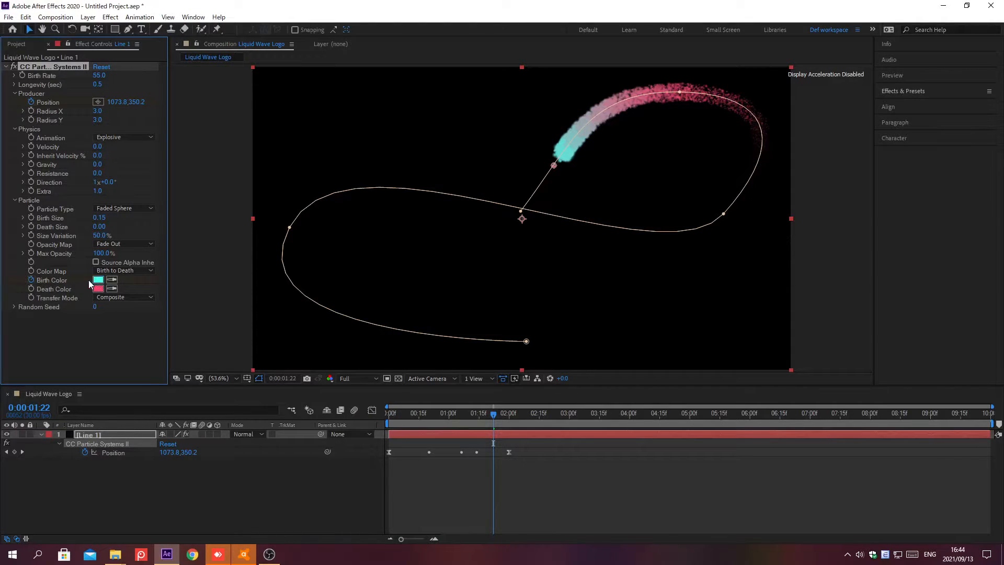
Find the Simple Choker effect and apply it to the Line 1 layer.
left_click(905, 92)
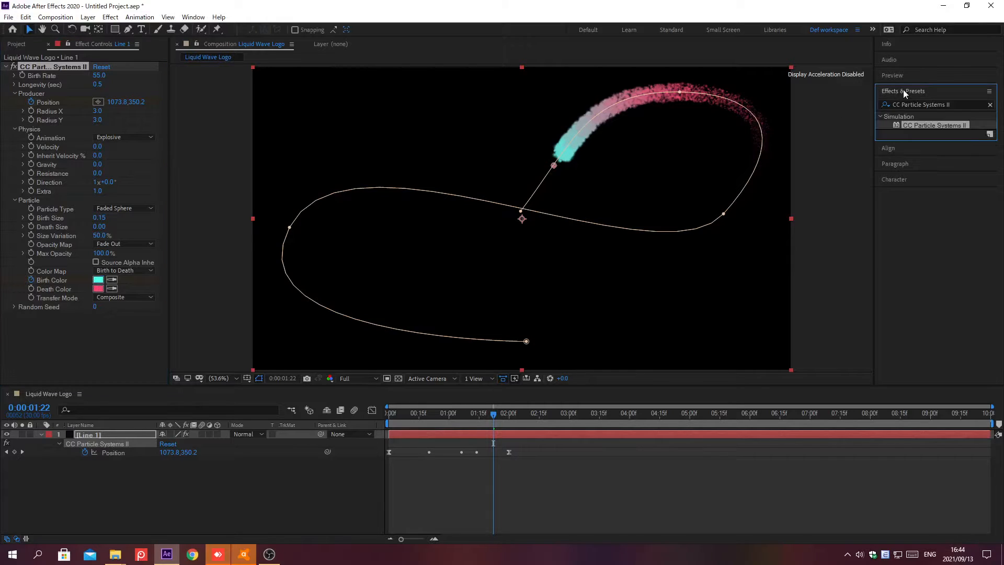
left_click(989, 105)
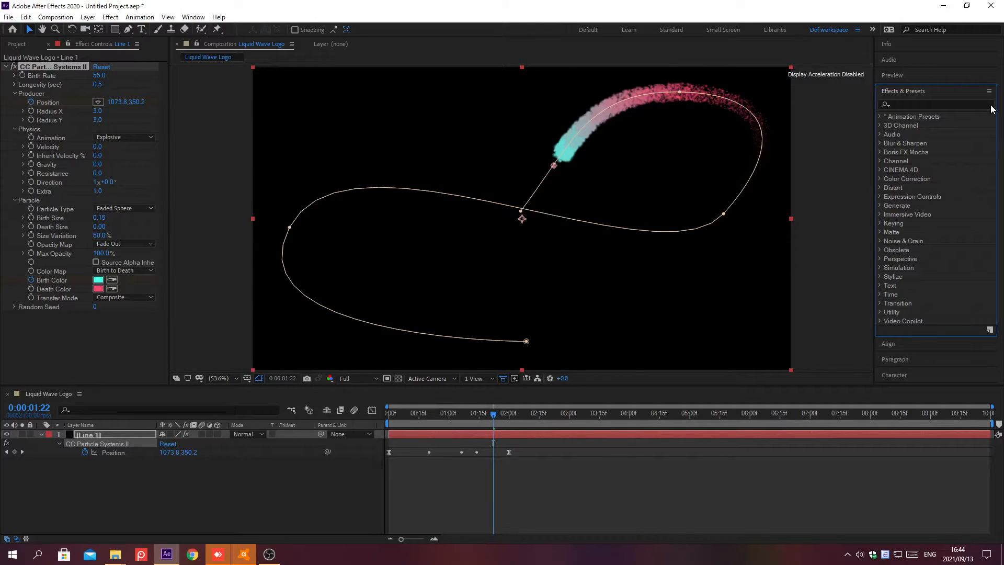
left_click(903, 104)
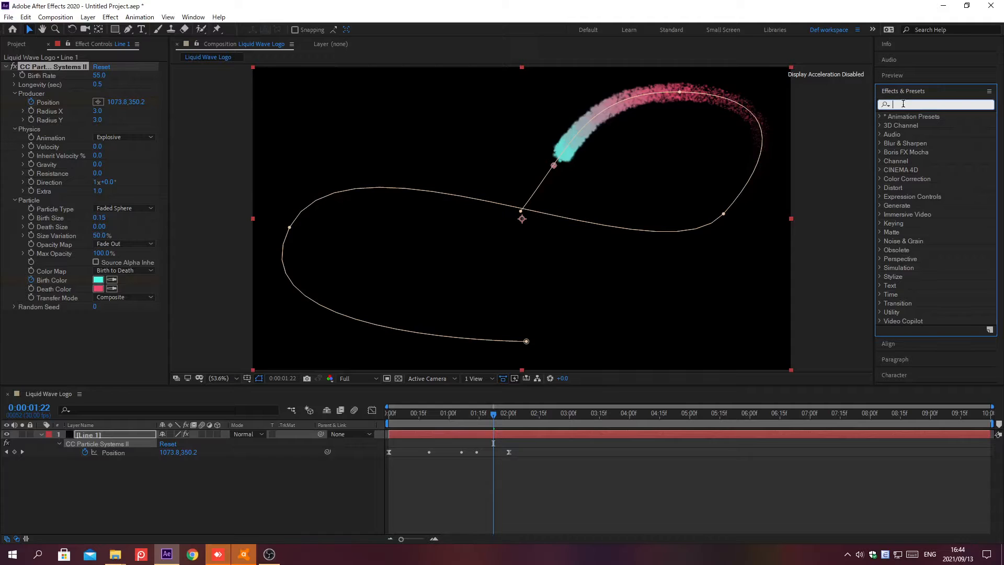
type("Simple Ch")
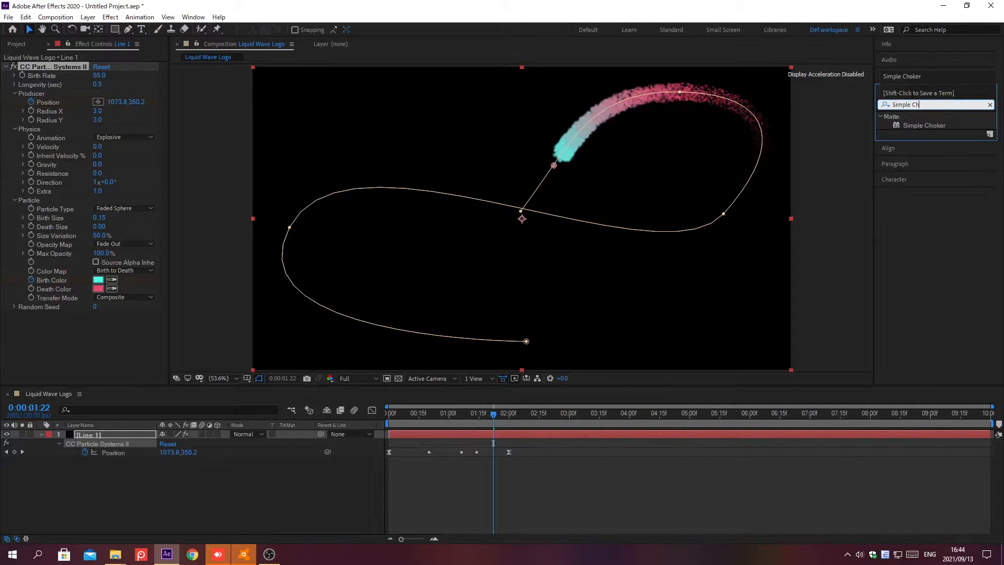
type("oker")
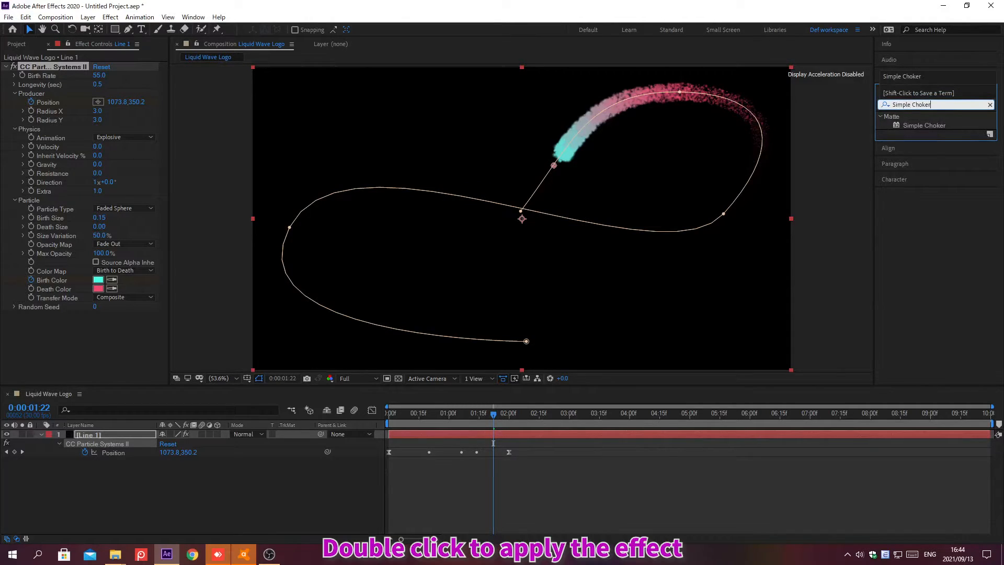
key("Return")
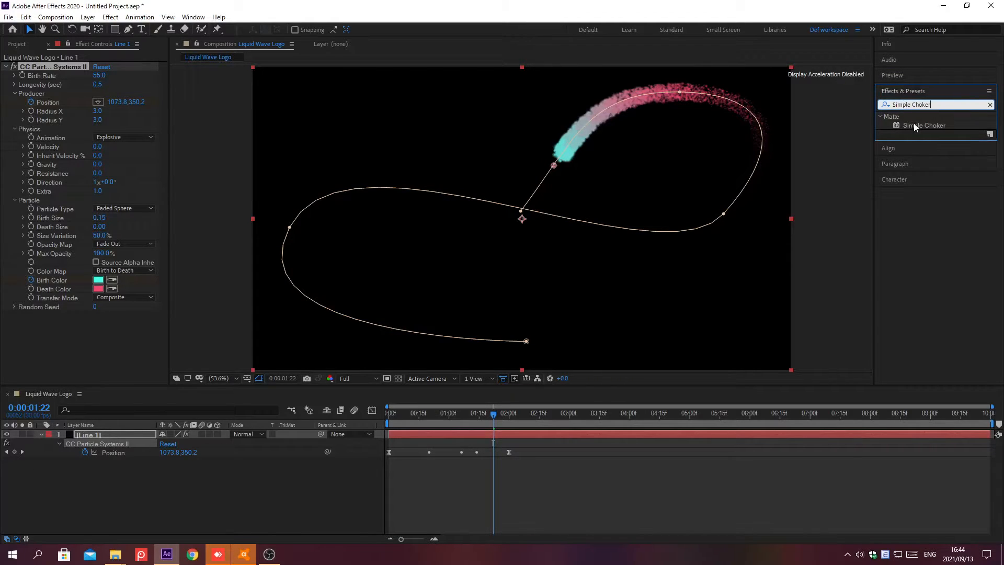
double_click(914, 125)
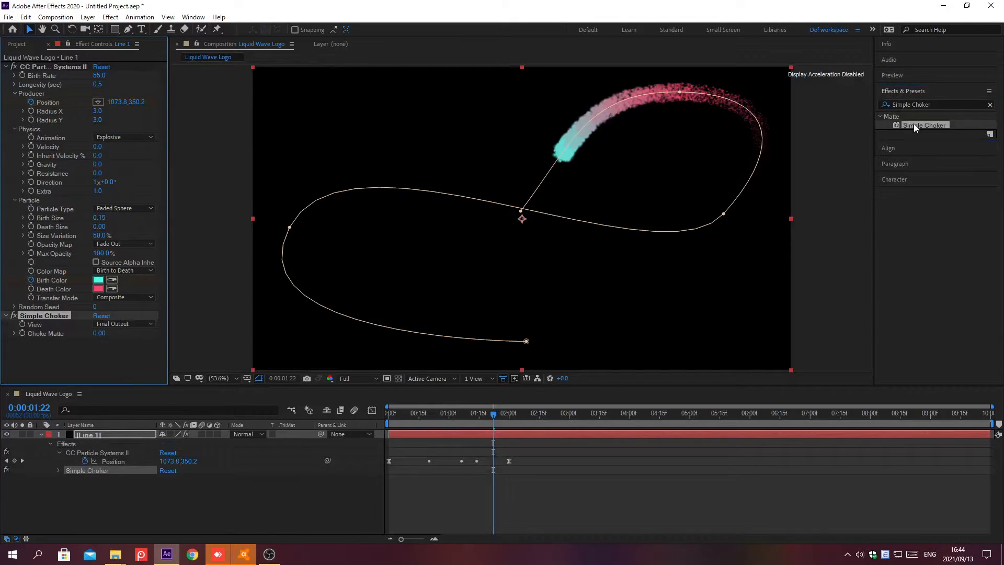
left_click(903, 91)
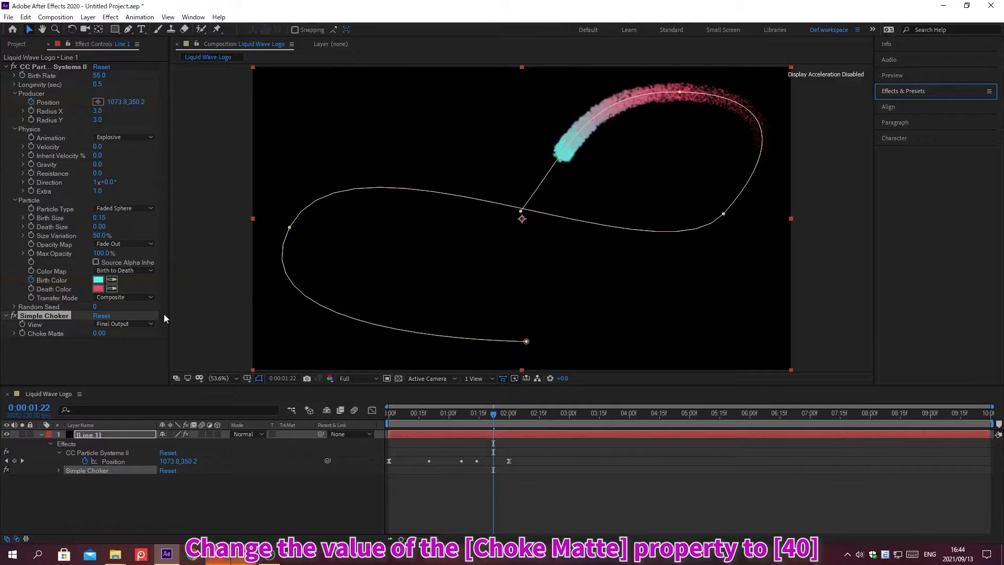
Set the Simple Choker's Choke Matte to 40.
left_click(99, 333)
type("40")
key("Return")
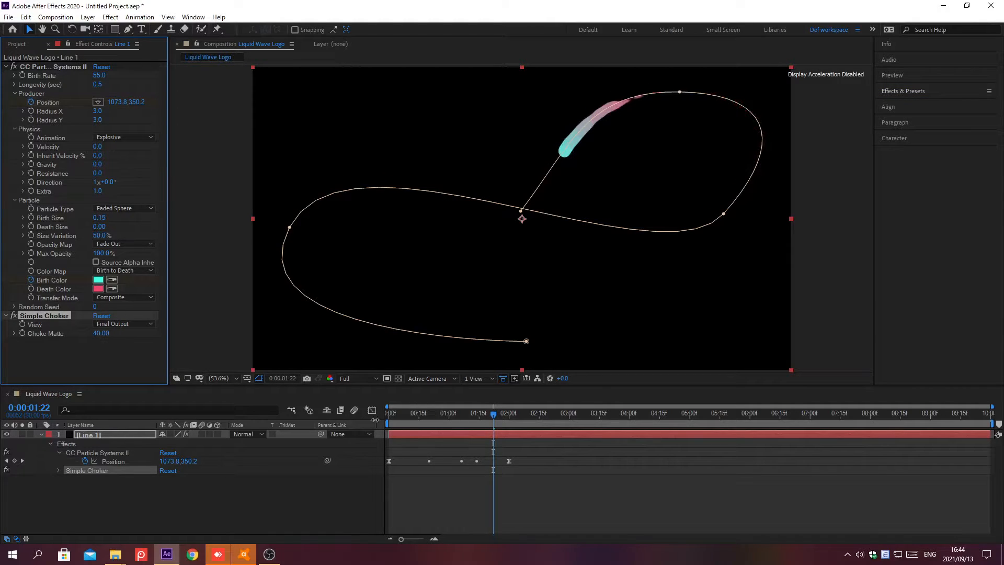
Move Line 1's last Position keyframe to 0:00:03:00 and collapse the layer's properties.
left_click(509, 461)
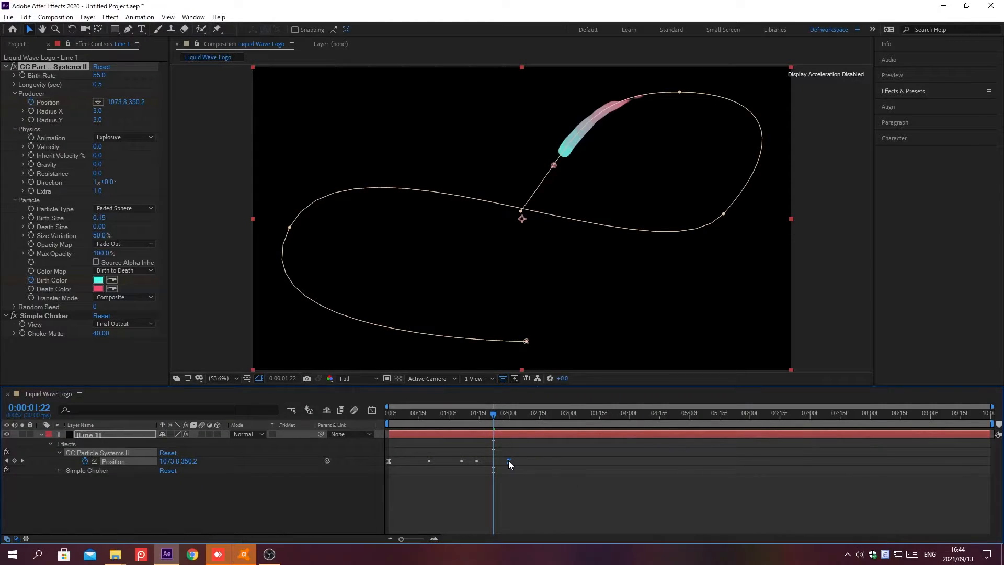
key("ctrl+z")
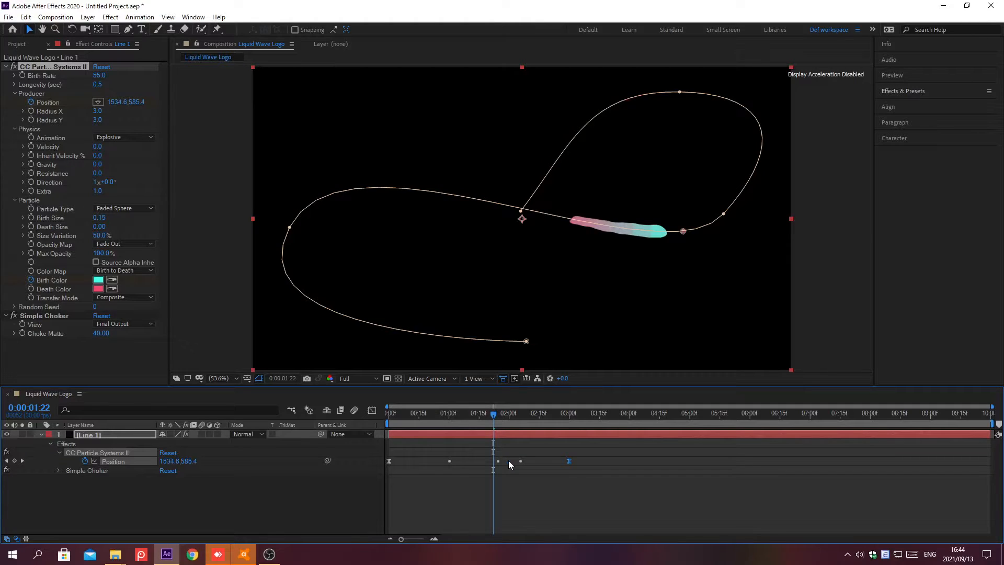
left_click(42, 434)
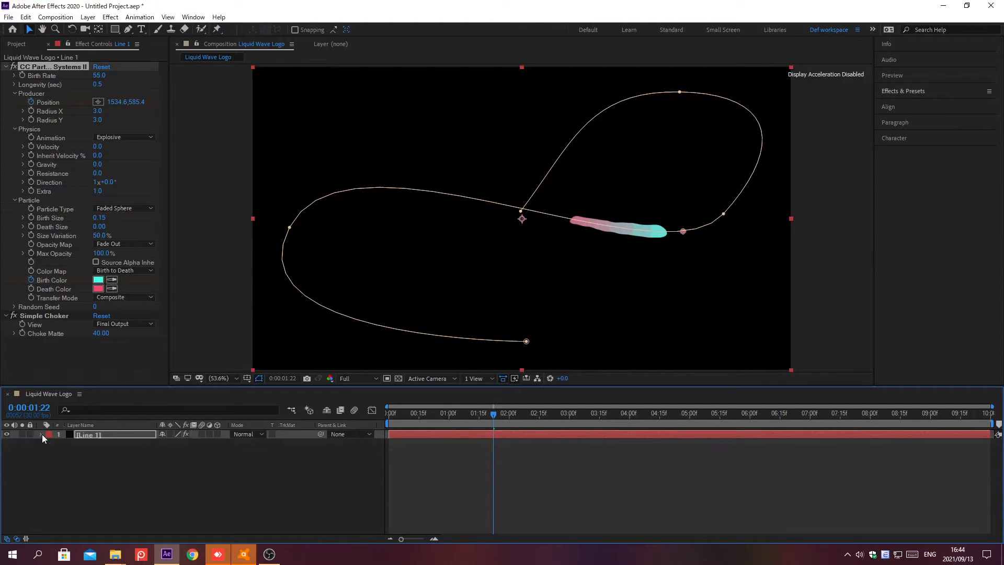
Duplicate the Line 1 layer and rename the copy Line White 1.
left_click(129, 433)
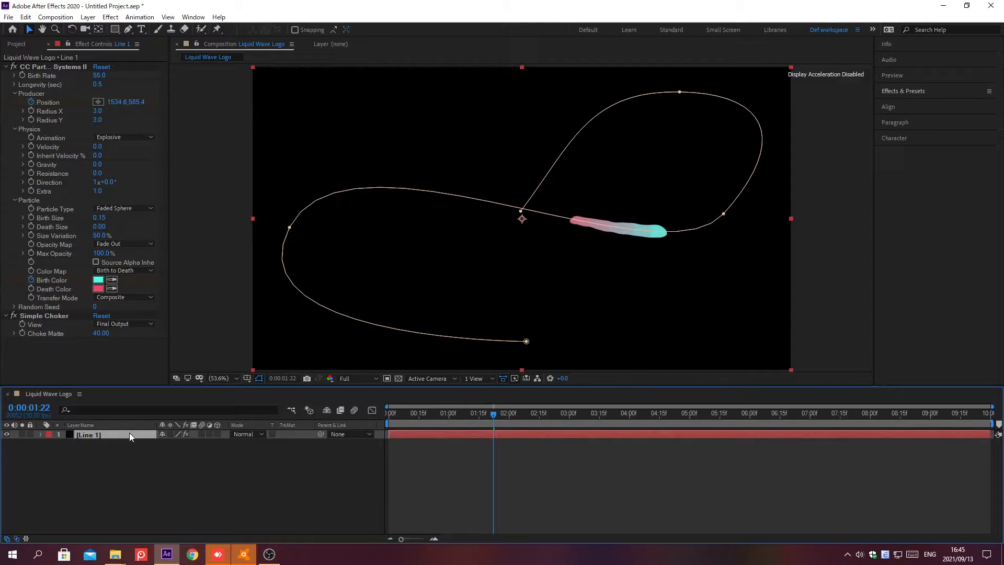
key("ctrl+d")
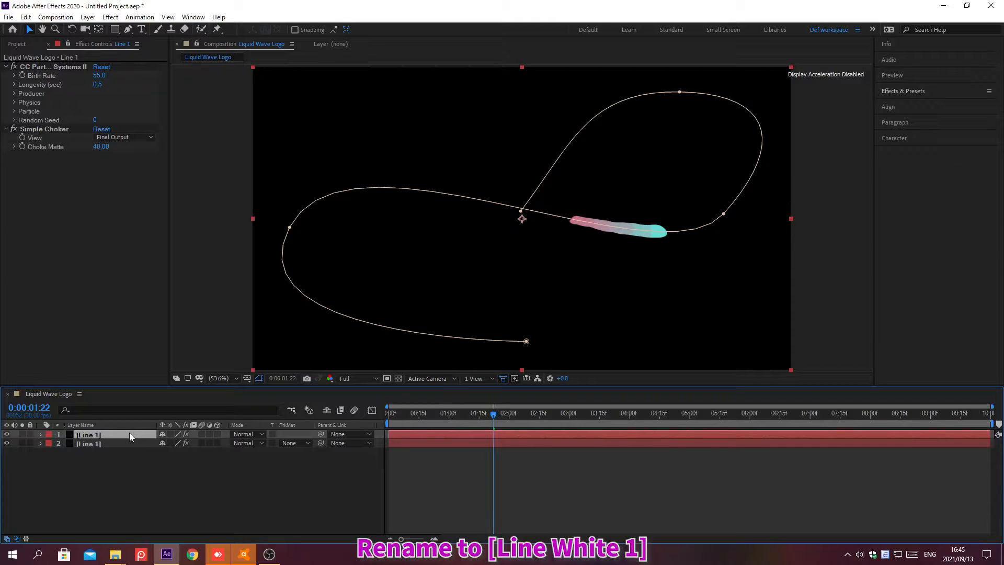
key("Return")
type("Line")
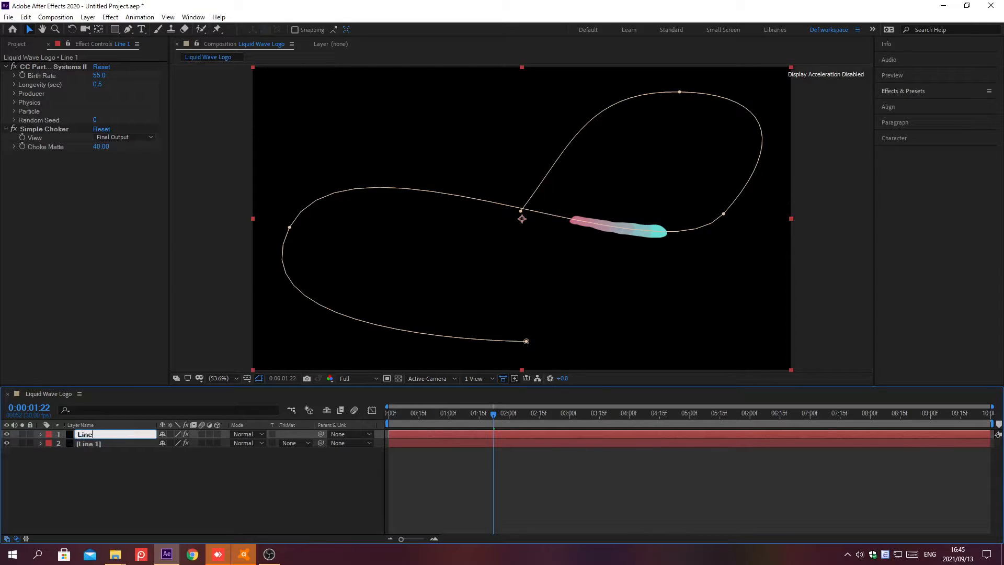
type(" White 1")
key("Return")
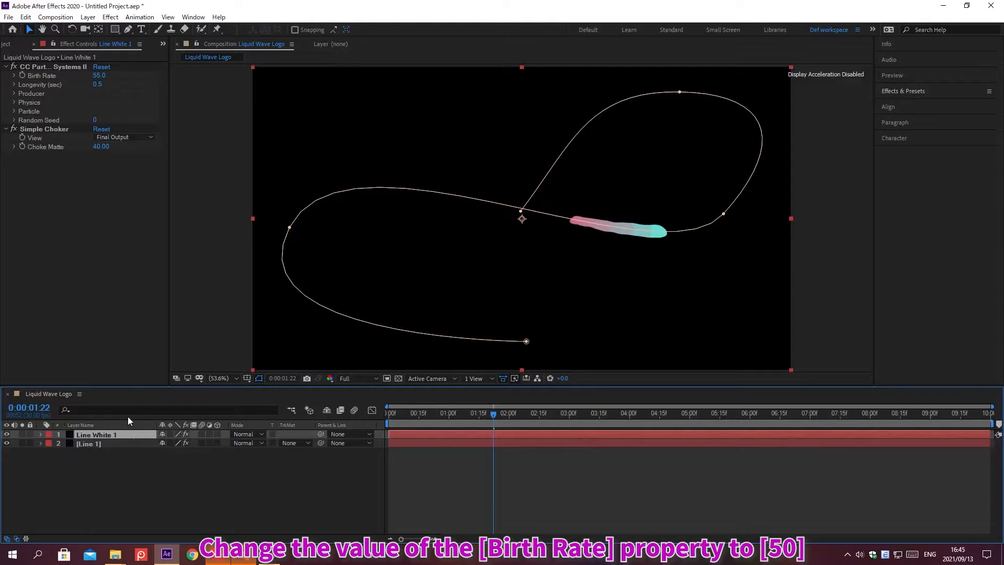
Set the particle Birth Rate of Line White 1 to 50.
left_click(97, 75)
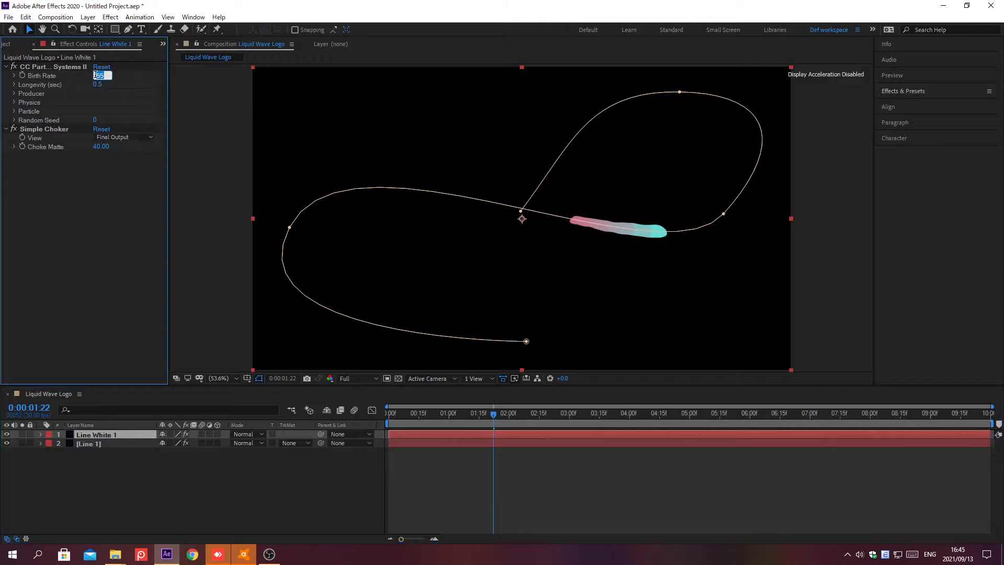
type("50")
key("Return")
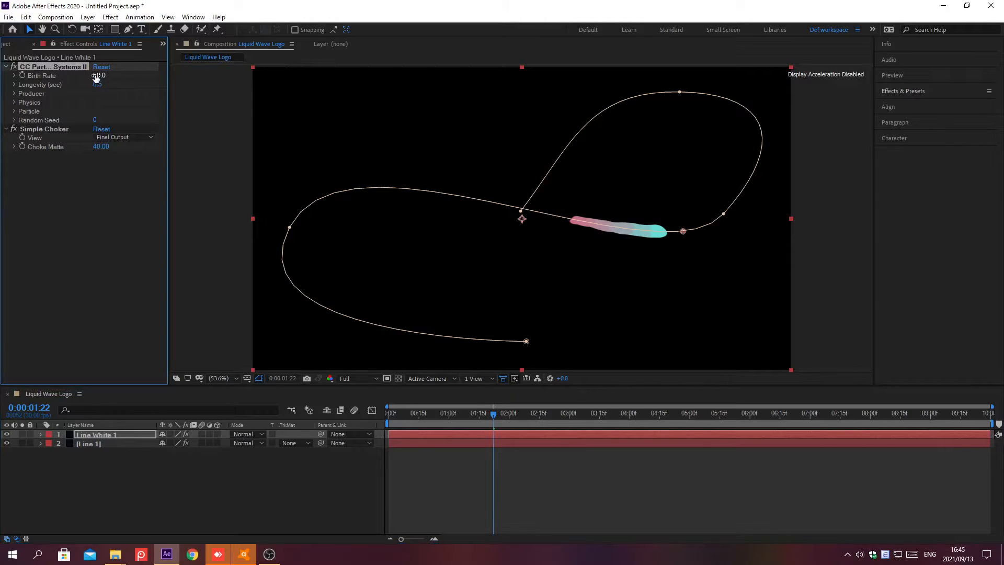
Remove the Birth Color keyframes from Line White 1 and set its Birth Color to FFFFFF.
left_click(14, 112)
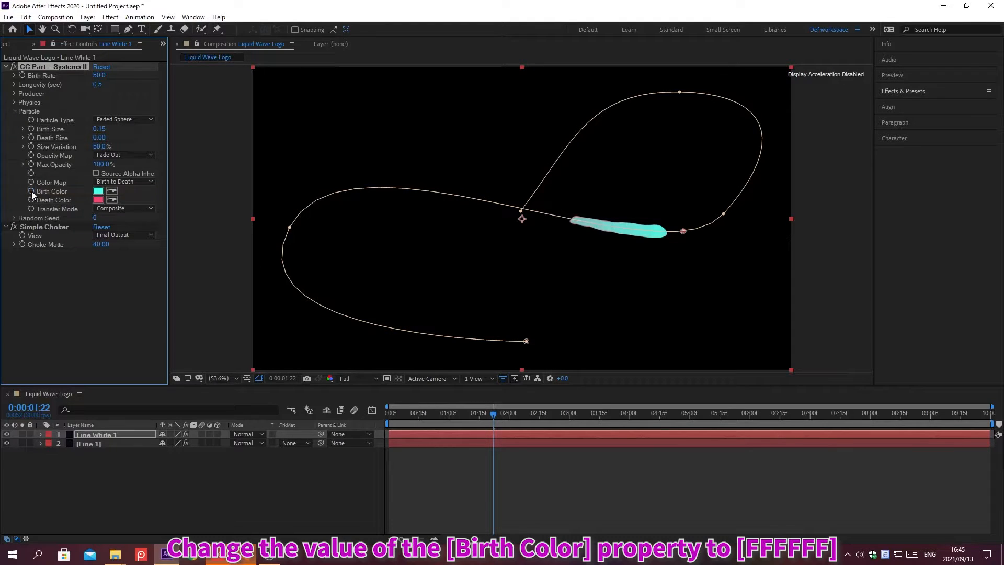
left_click(98, 191)
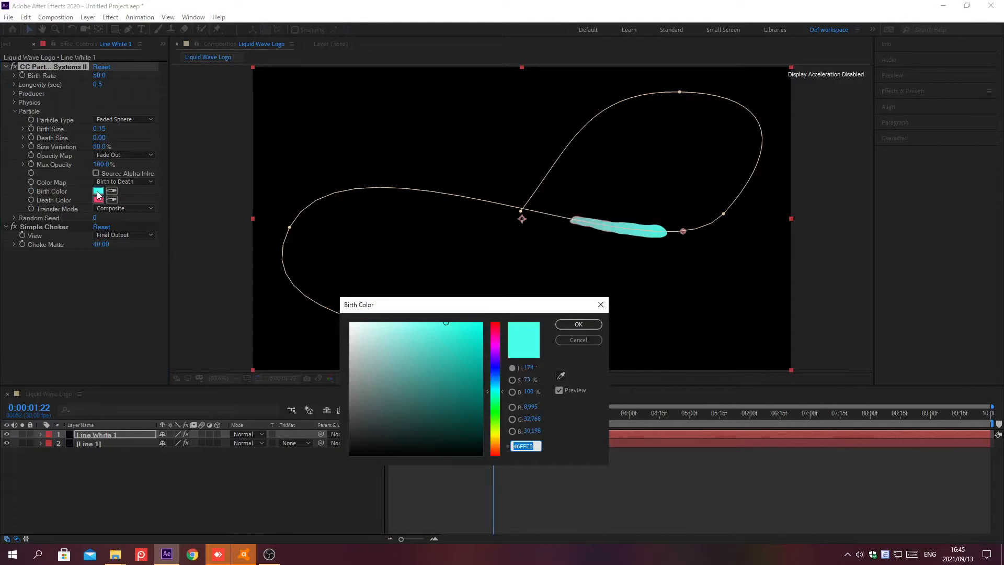
type("ffffff")
key("Return")
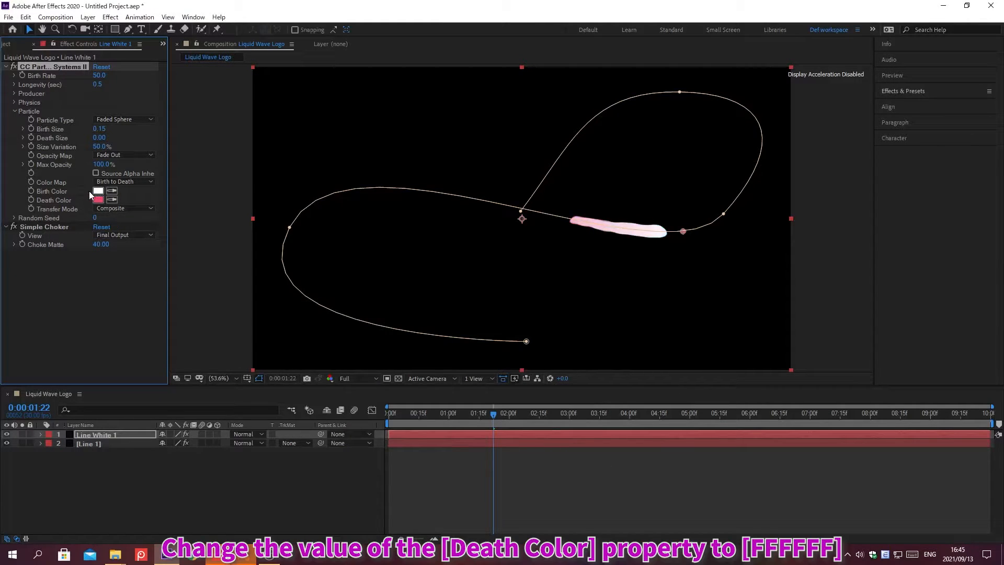
Set the particle Death Color of Line White 1 to FFFFFF.
left_click(99, 200)
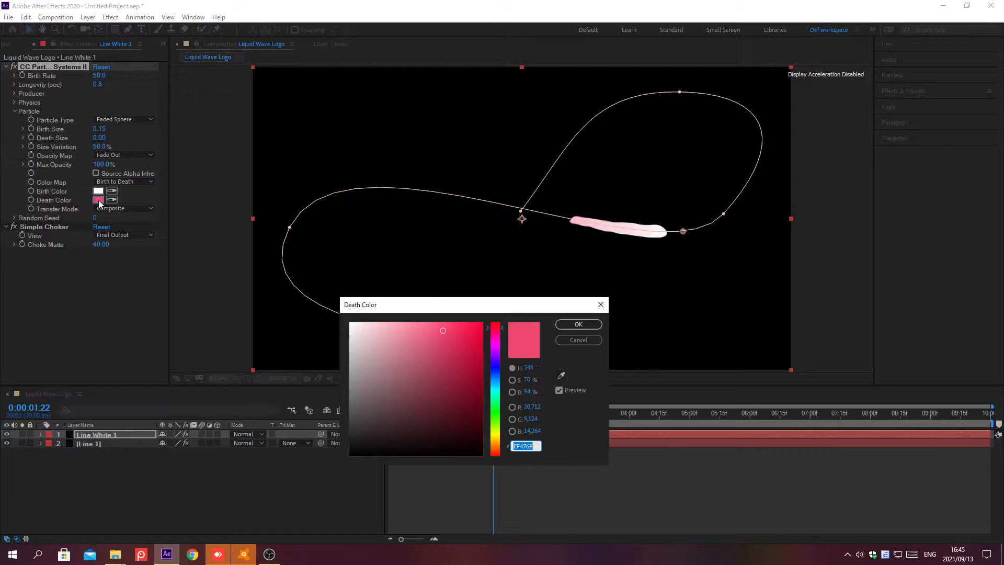
type("FFFFFF")
key("Return")
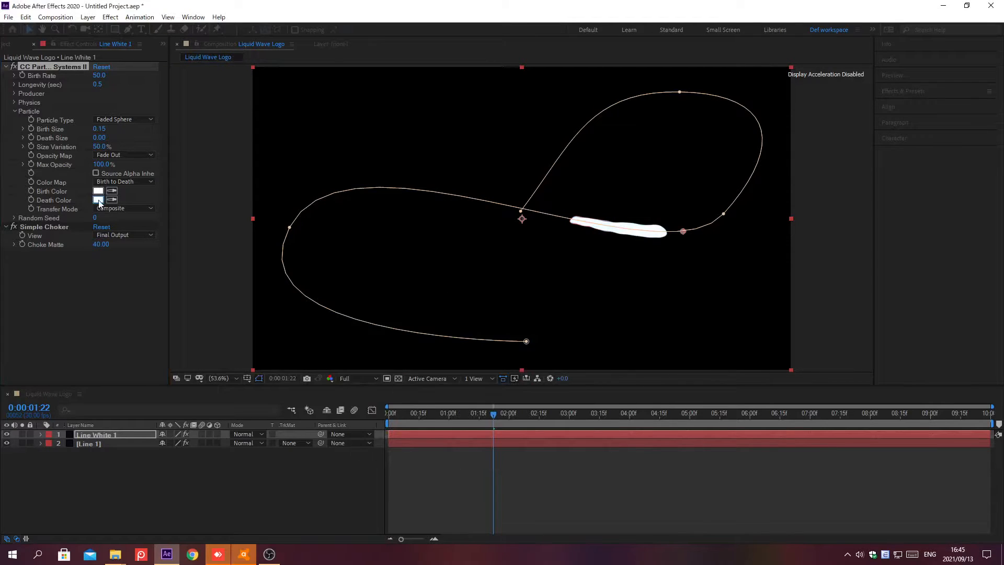
Shift the Line White 1 layer to start at 0:00:00:02 and place it below Line 1 in the layer stack.
key("alt+shift+j")
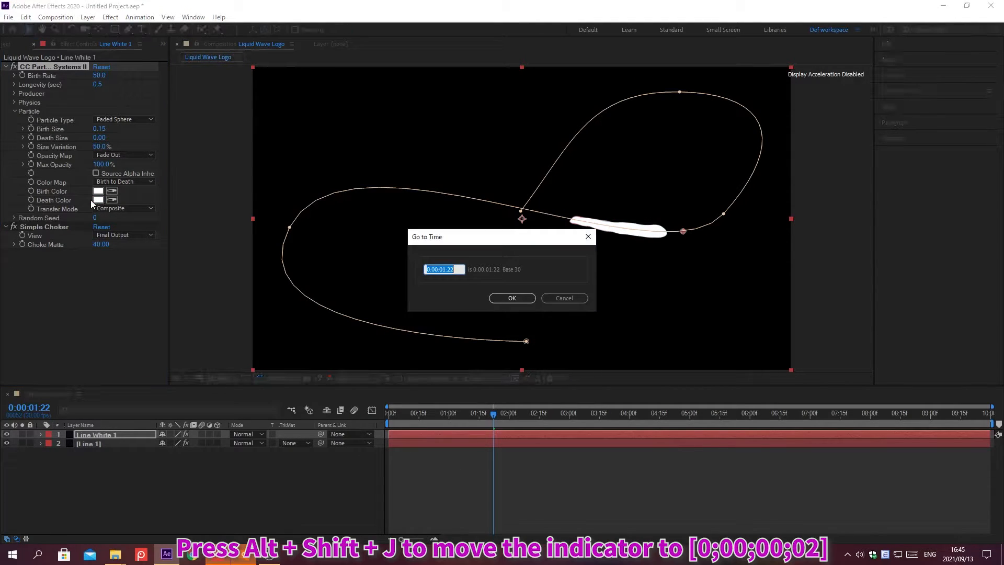
type("0;00;00;02")
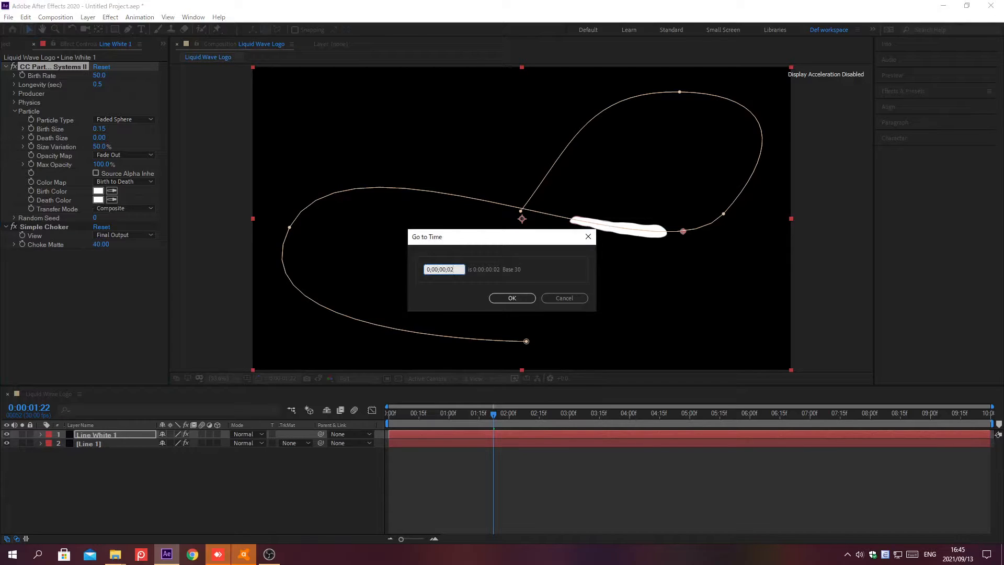
key("Return")
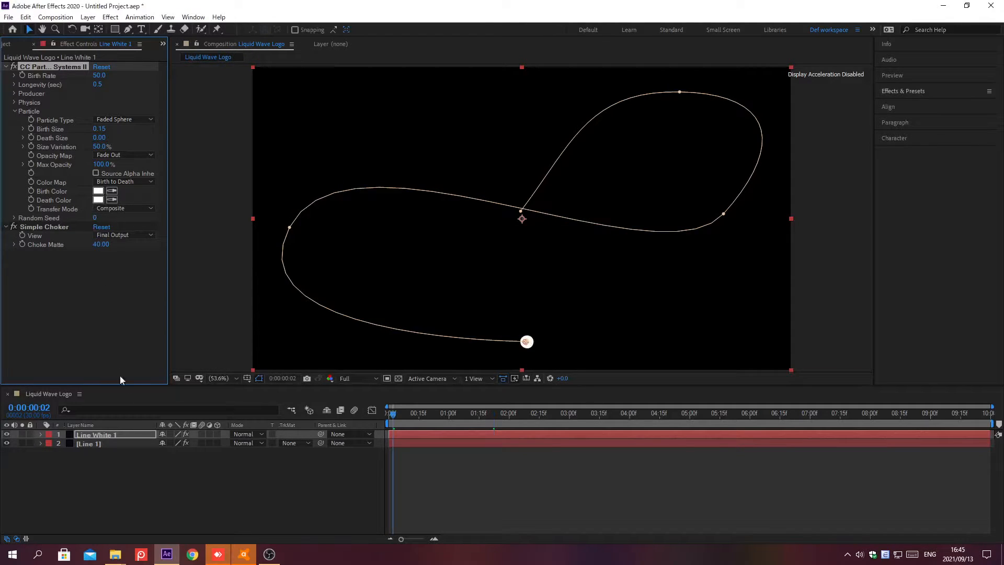
left_click(129, 433)
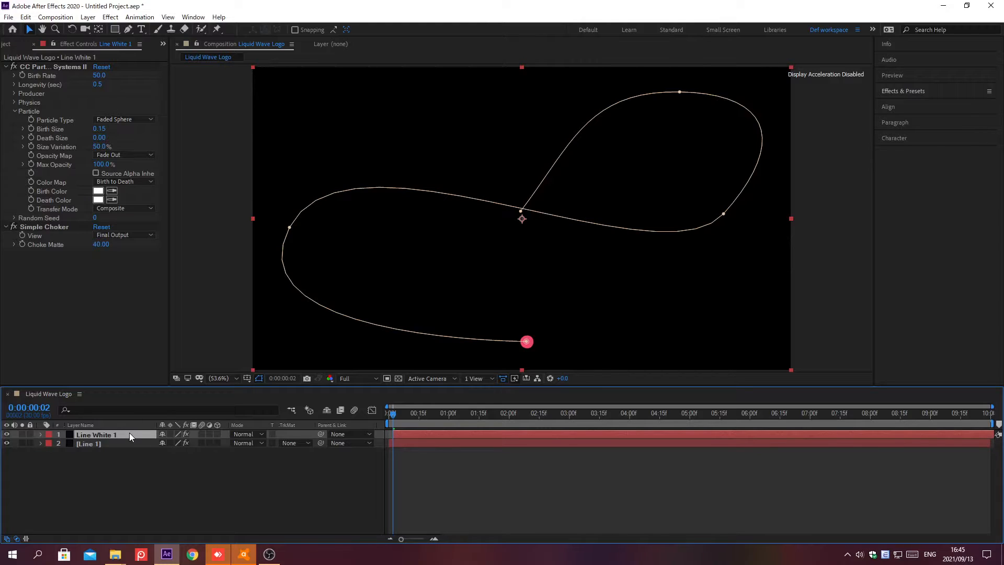
key("ctrl+bracketleft")
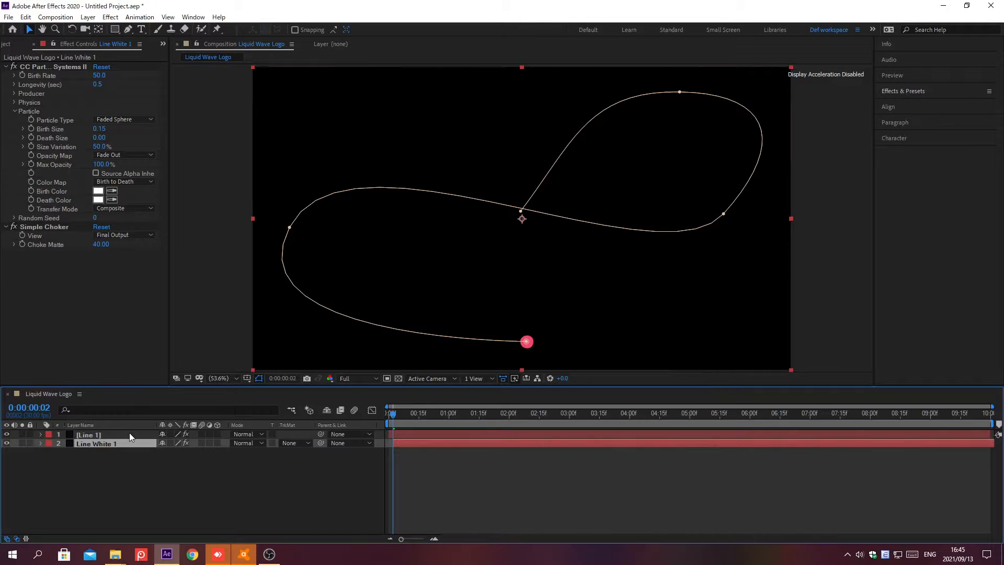
Duplicate Line 1 and Line White 1 together and move both copies to the top of the layer stack.
key("ctrl+shift+a")
left_click(89, 434)
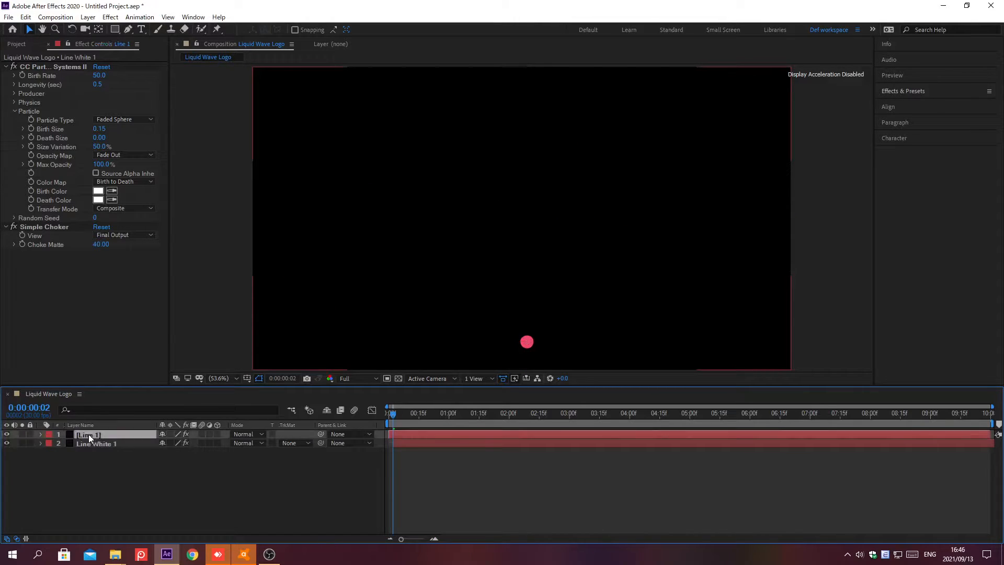
left_click(88, 443, "shift")
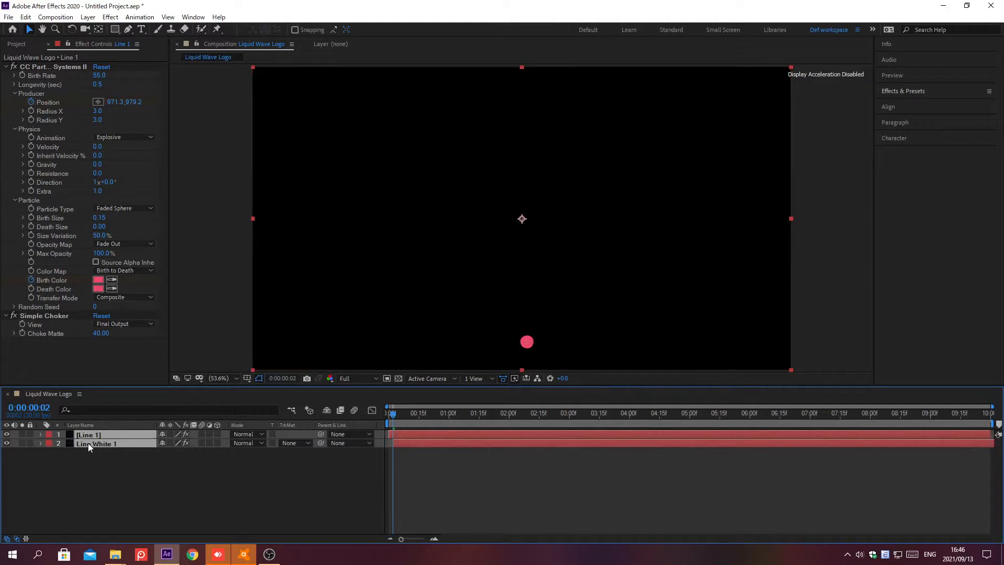
key("ctrl+d")
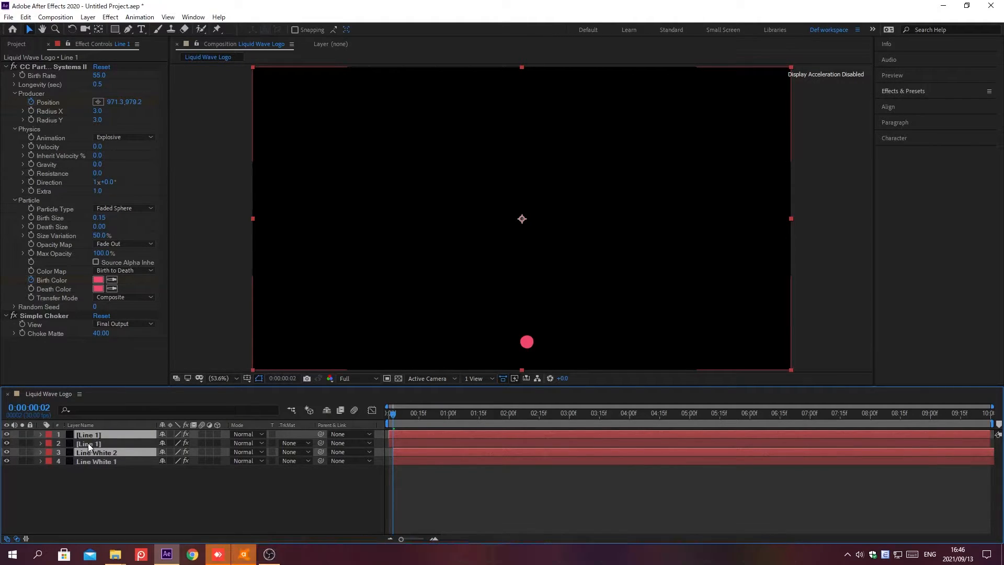
key("ctrl+bracketright")
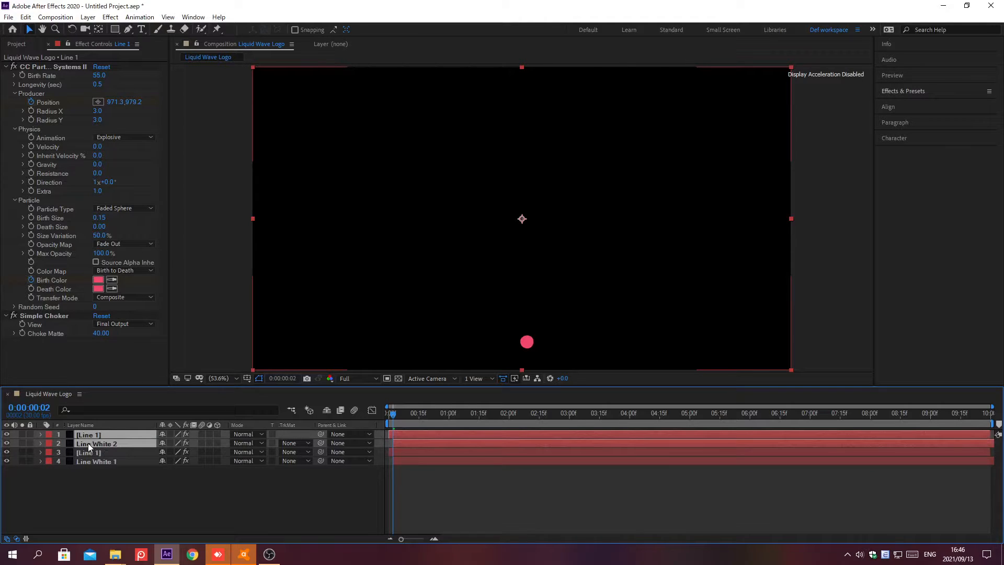
Flip the two duplicated line layers horizontally and vertically.
left_click(88, 18)
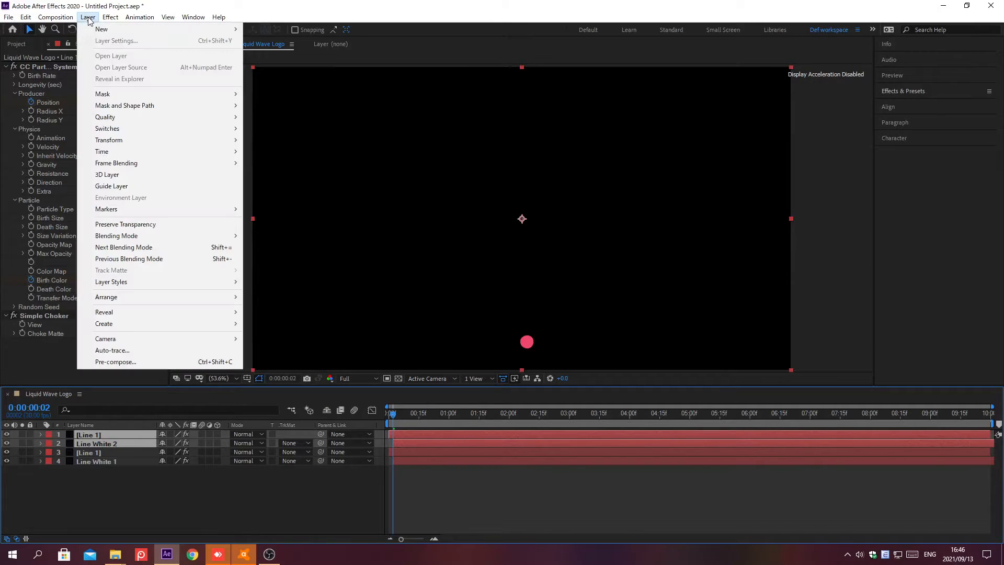
mouse_move(110, 142)
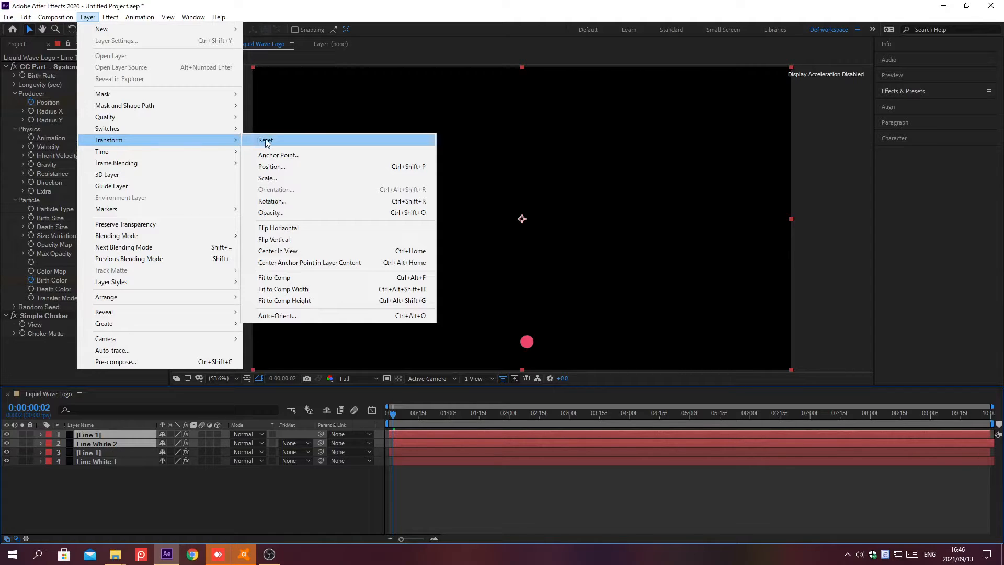
left_click(279, 229)
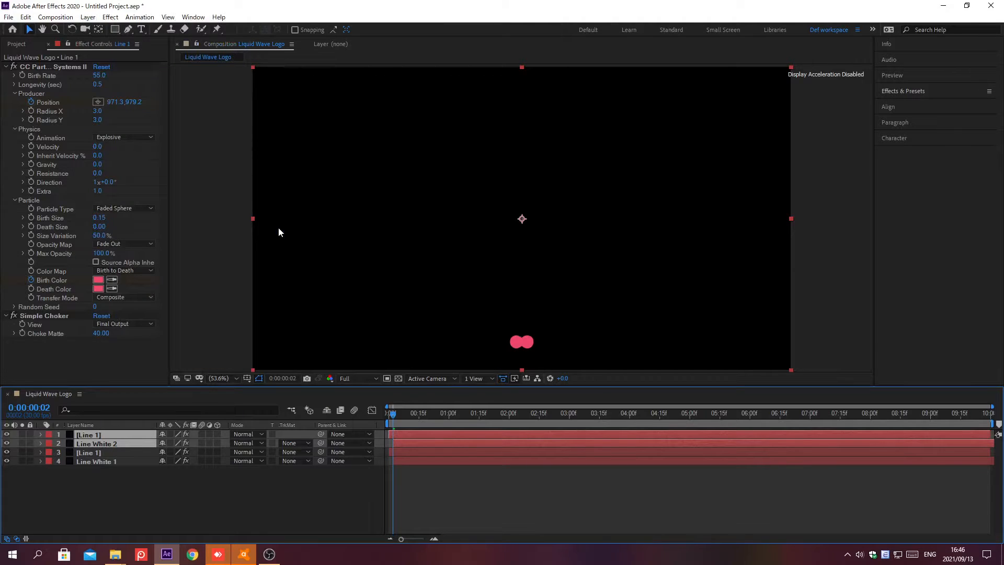
left_click(87, 18)
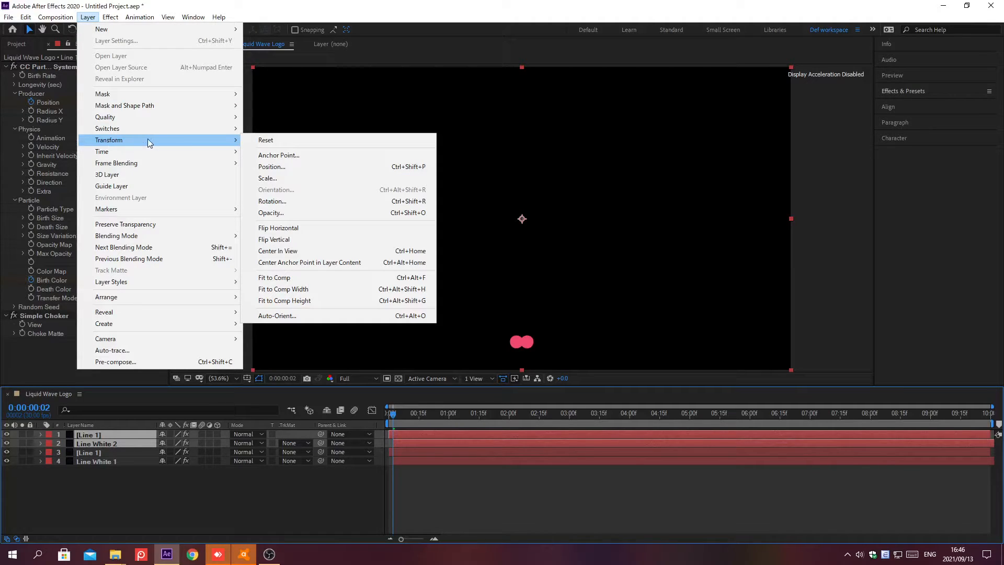
left_click(281, 241)
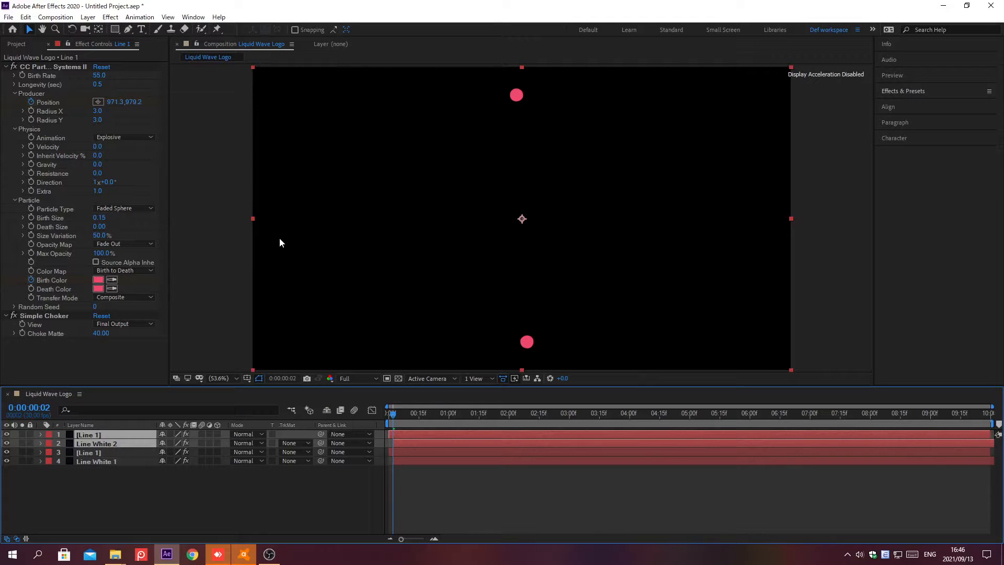
Set the Position of both duplicated line layers to 960, 470 and deselect them.
key("p")
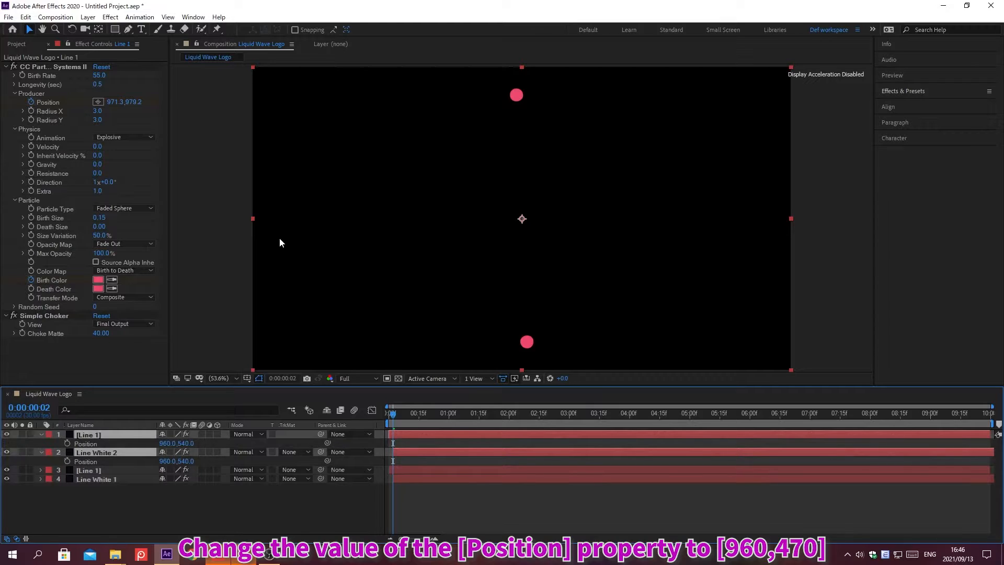
left_click(166, 461)
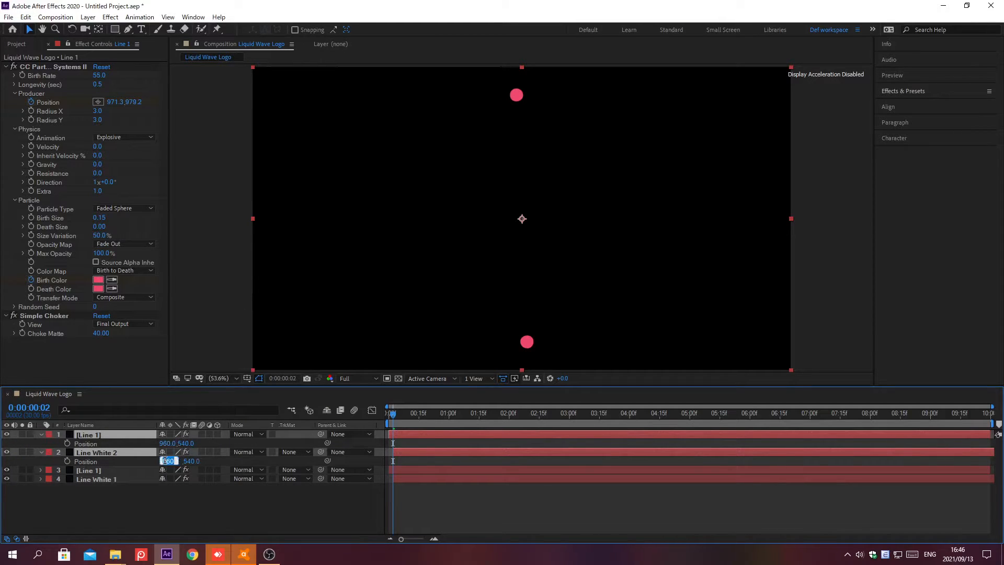
type("960")
key("Tab")
type("470")
key("Return")
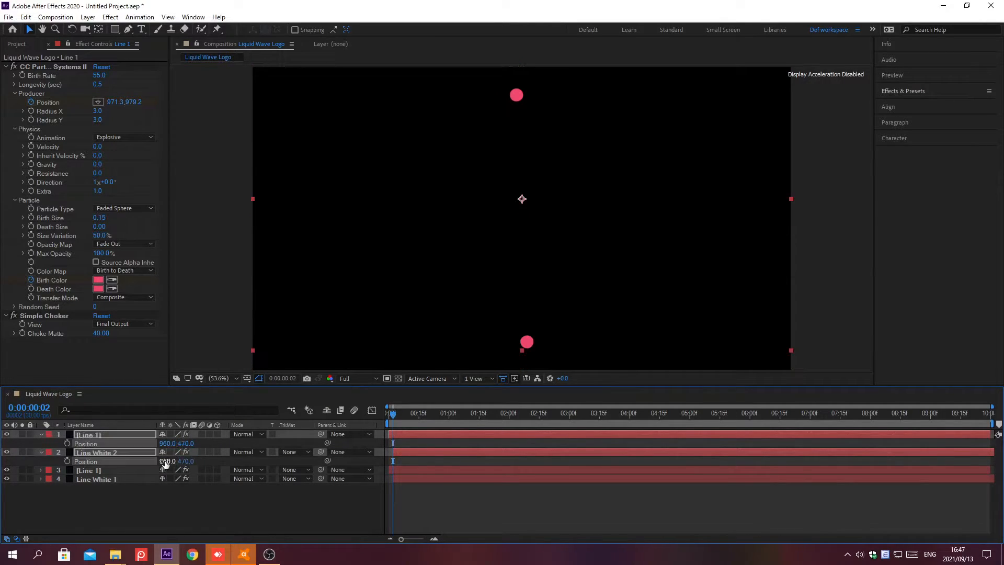
key("F2")
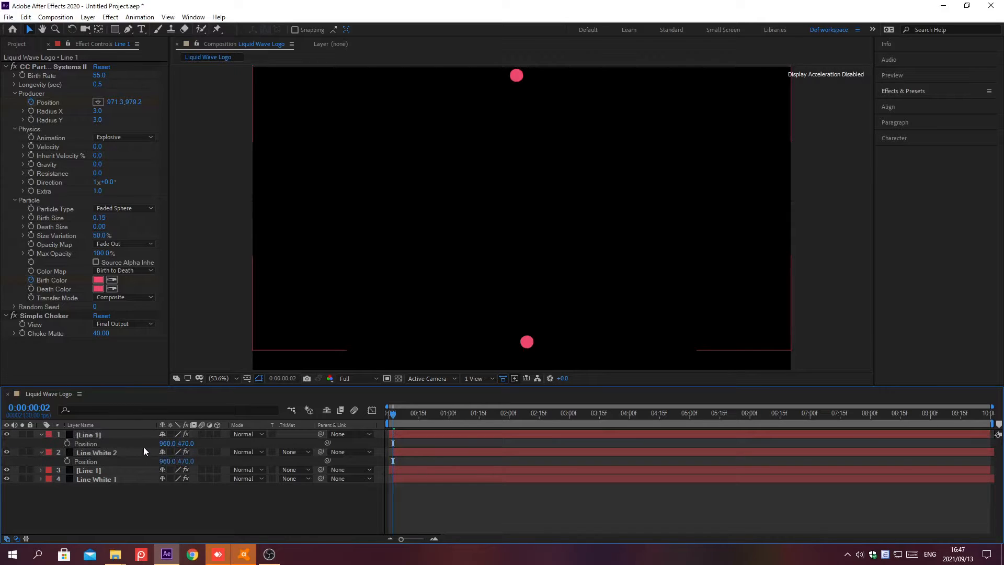
Rename the topmost Line 1 copy to Line 2.
left_click(129, 437)
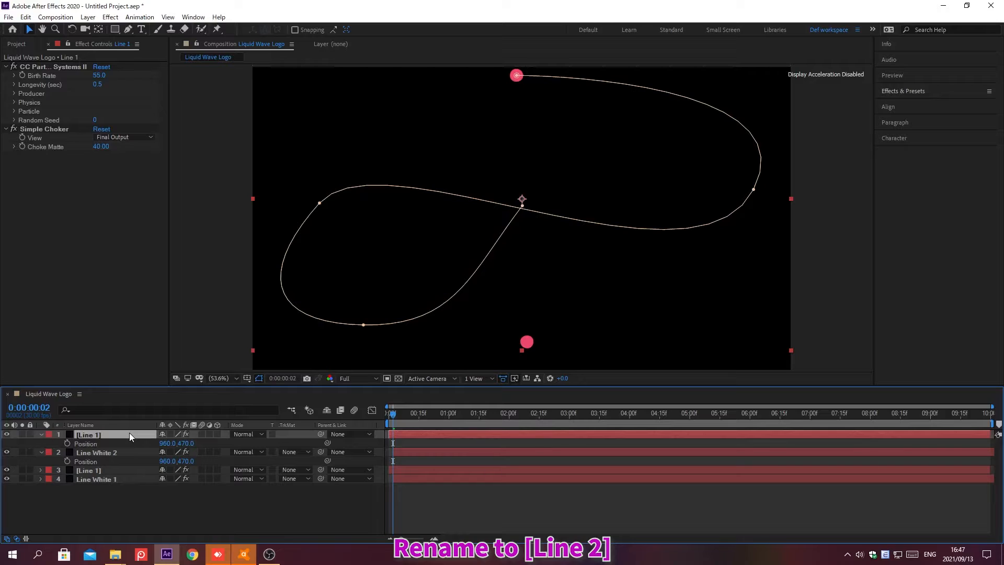
key("Return")
type("Li")
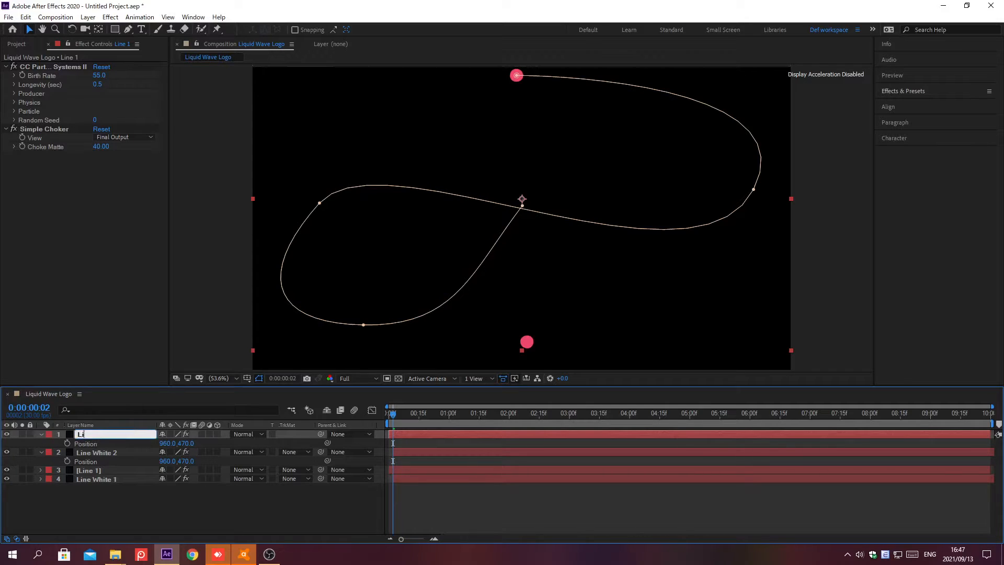
type("ne 2")
key("Return")
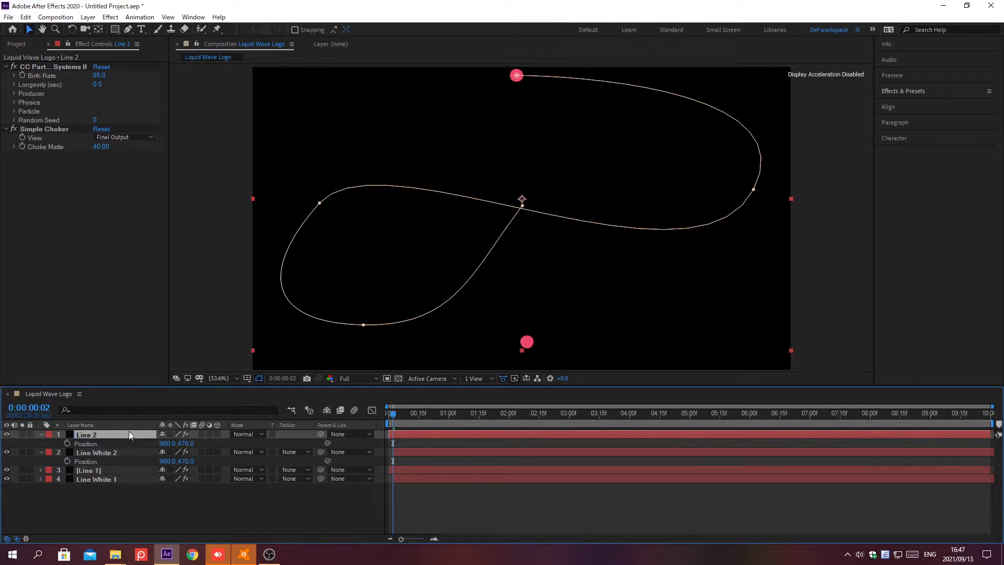
At 0:00:01:14, set the particle Birth Color of Line 2 to yellow.
left_click(14, 110)
key("alt+shift+j")
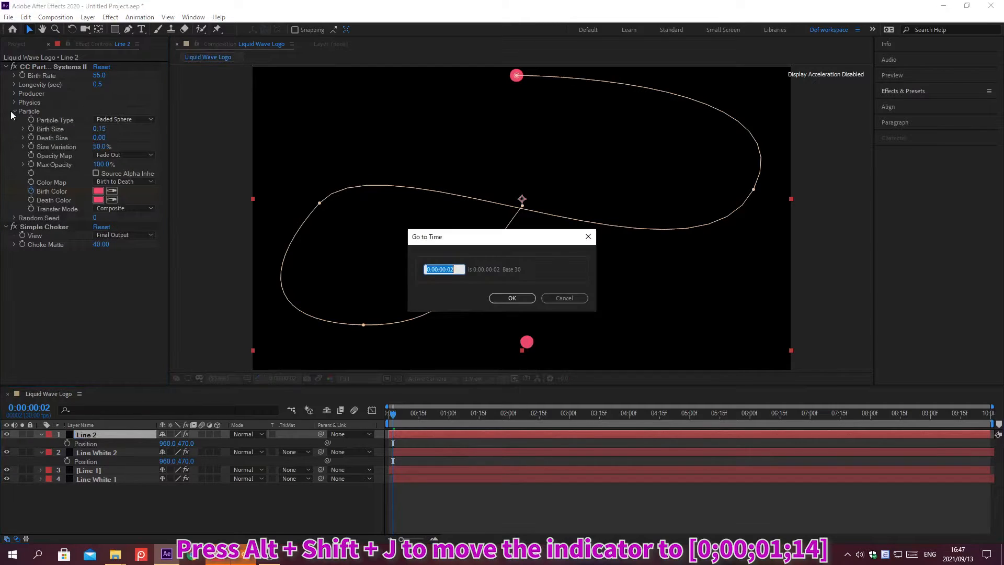
type("0;00;01;14")
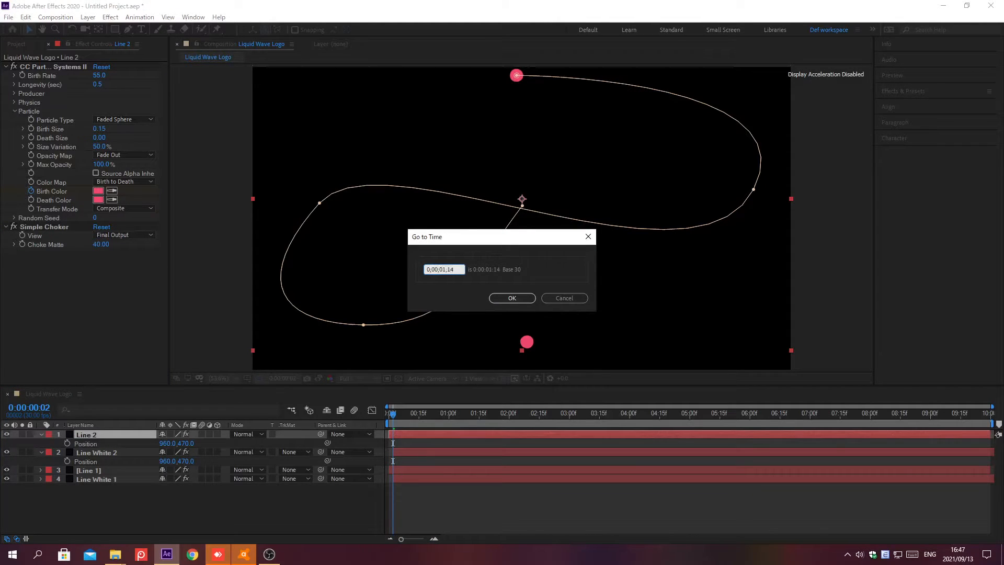
key("Return")
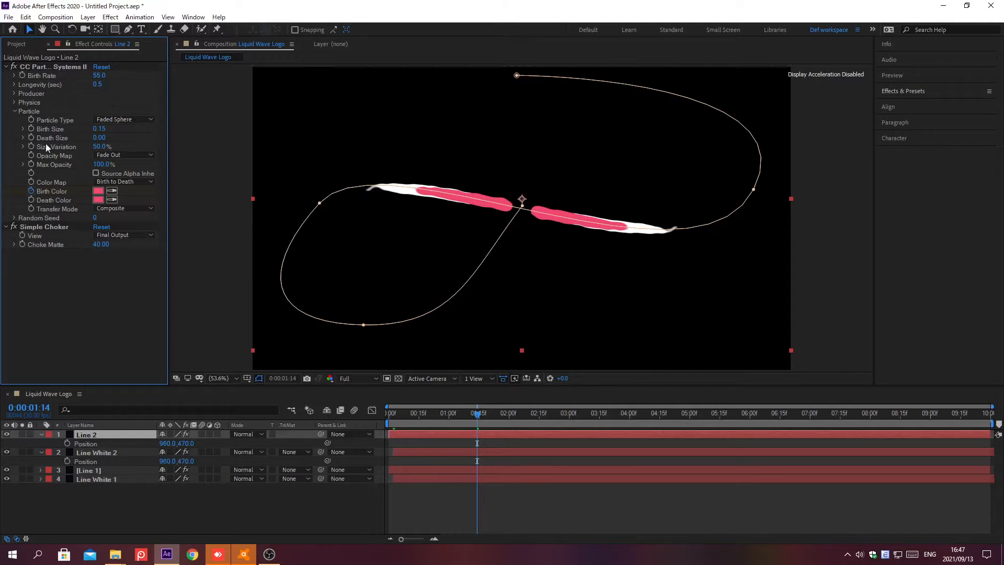
left_click(98, 193)
type("000FFD")
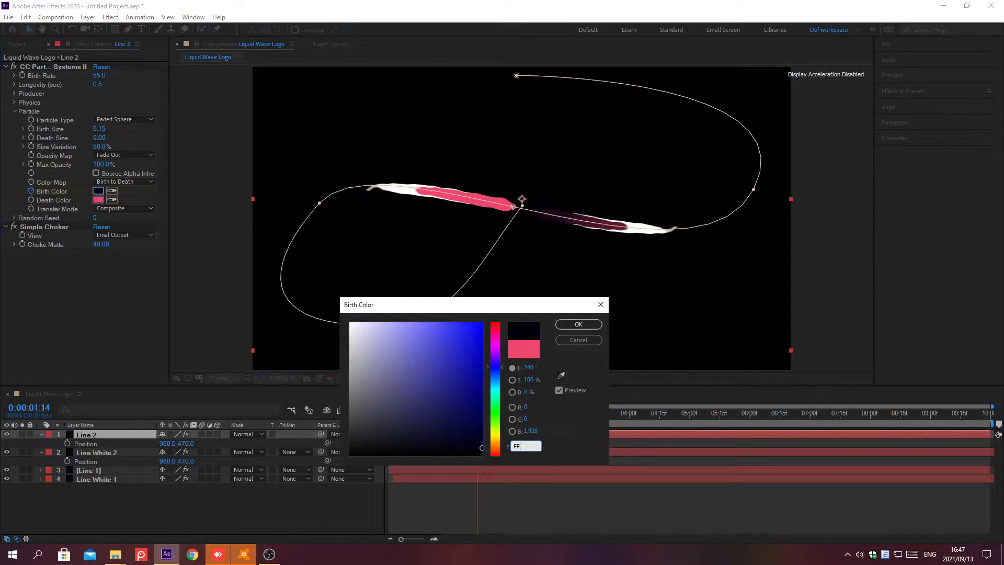
type("700")
key("Return")
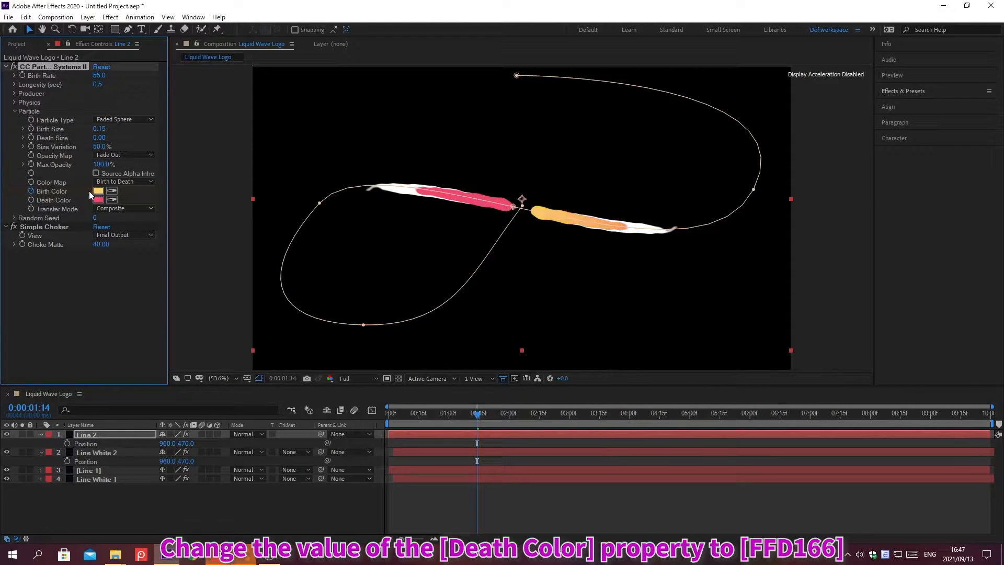
Set the particle Death Color of Line 2 to FFD166.
left_click(98, 199)
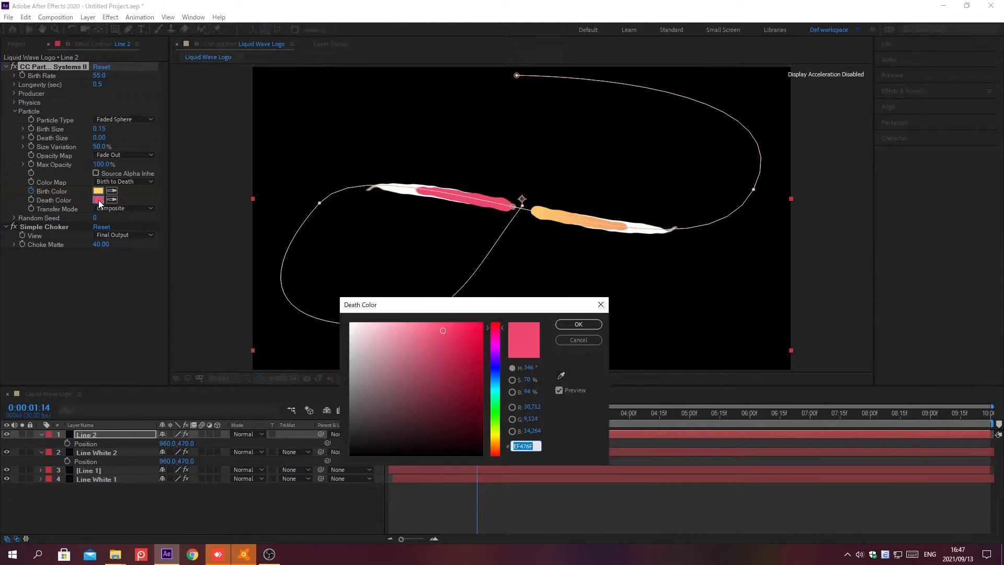
type("FFD166")
key("Return")
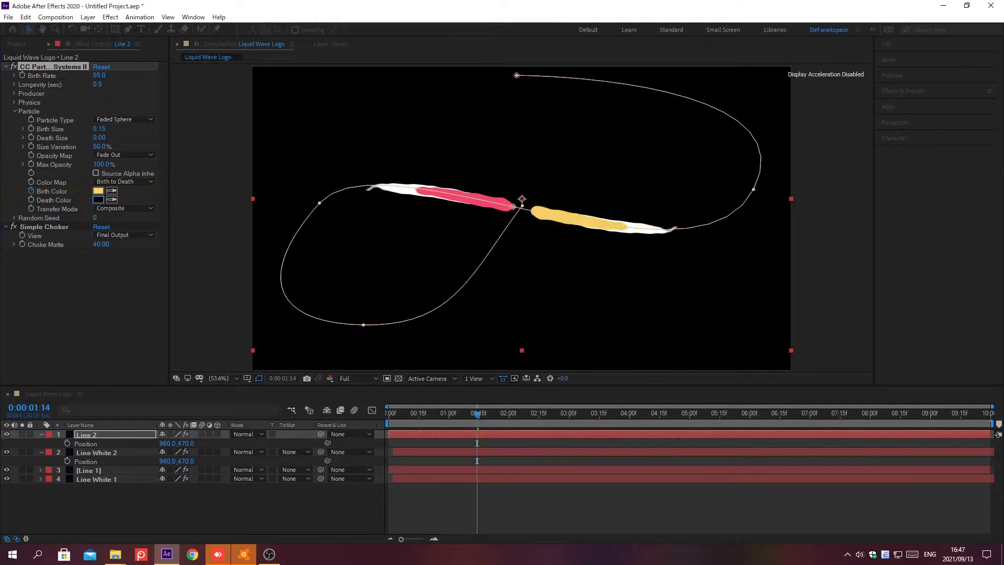
At 0:00:01:22, set the particle Birth Color of Line 2 to A953DF.
key("alt+shift+j")
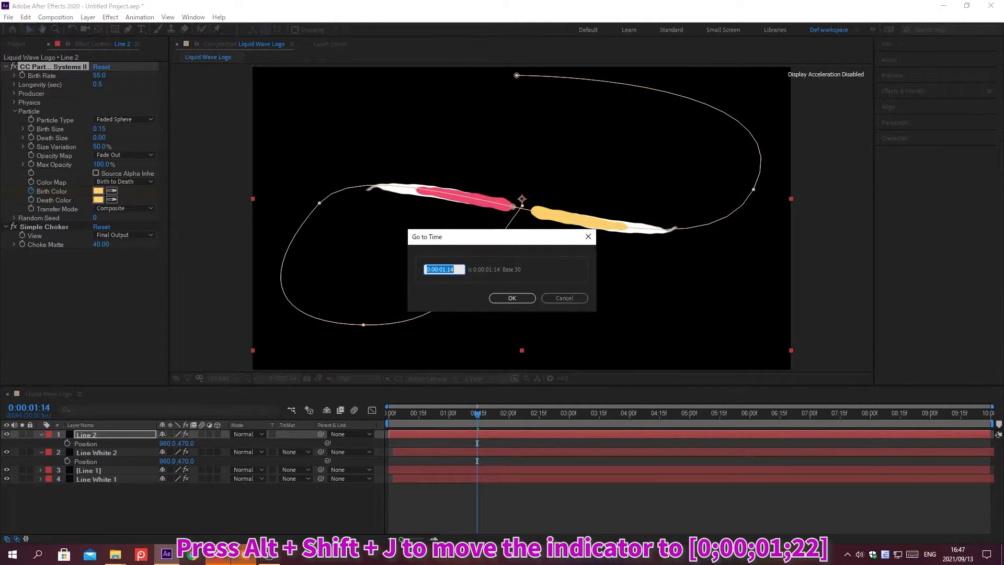
type("0;00;01;22")
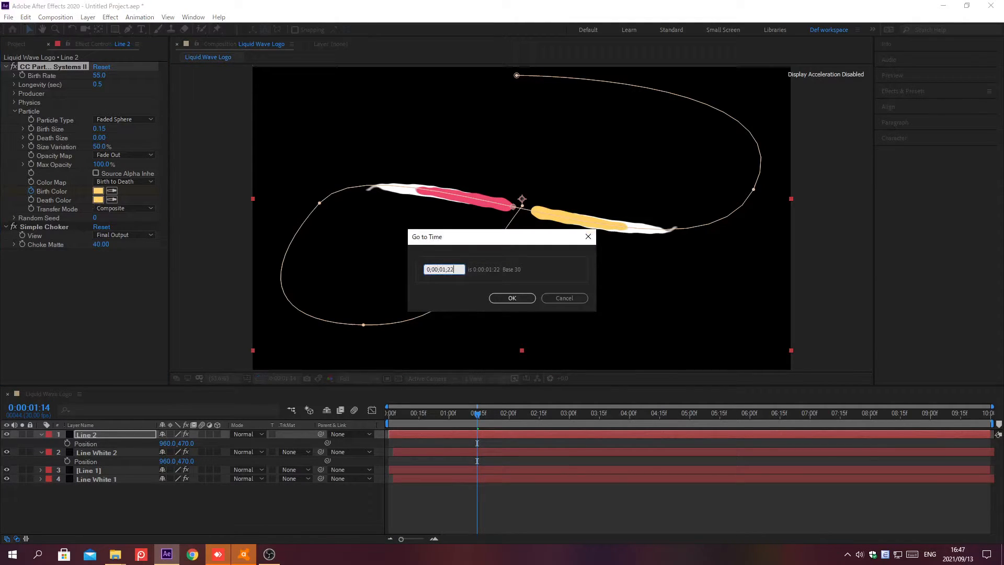
key("Return")
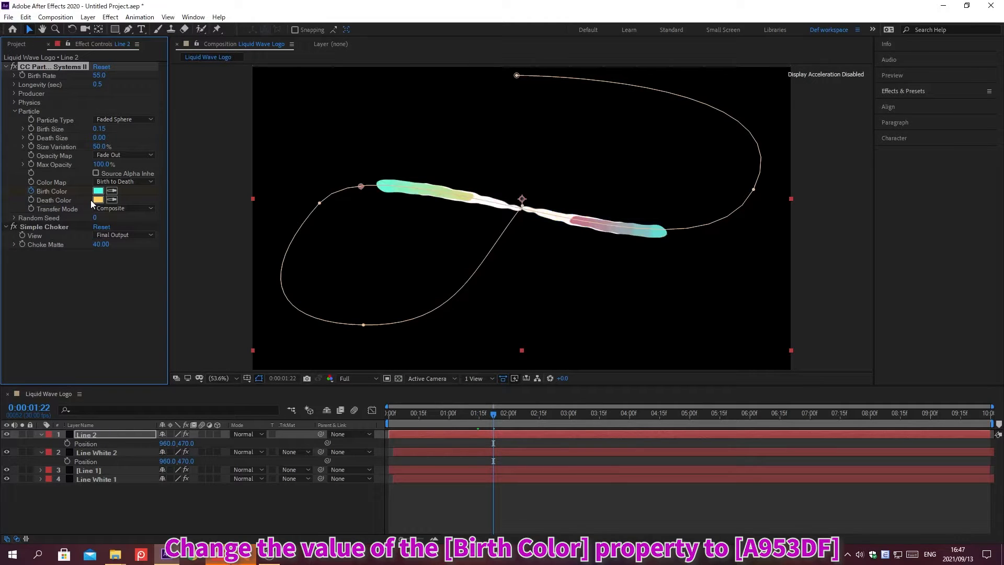
left_click(97, 191)
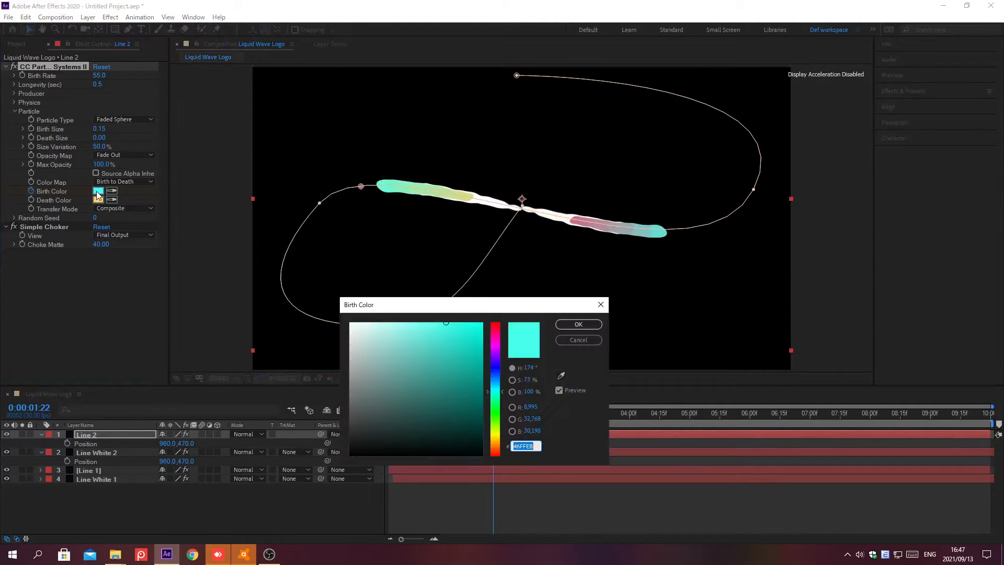
type("39b54a")
key("Return")
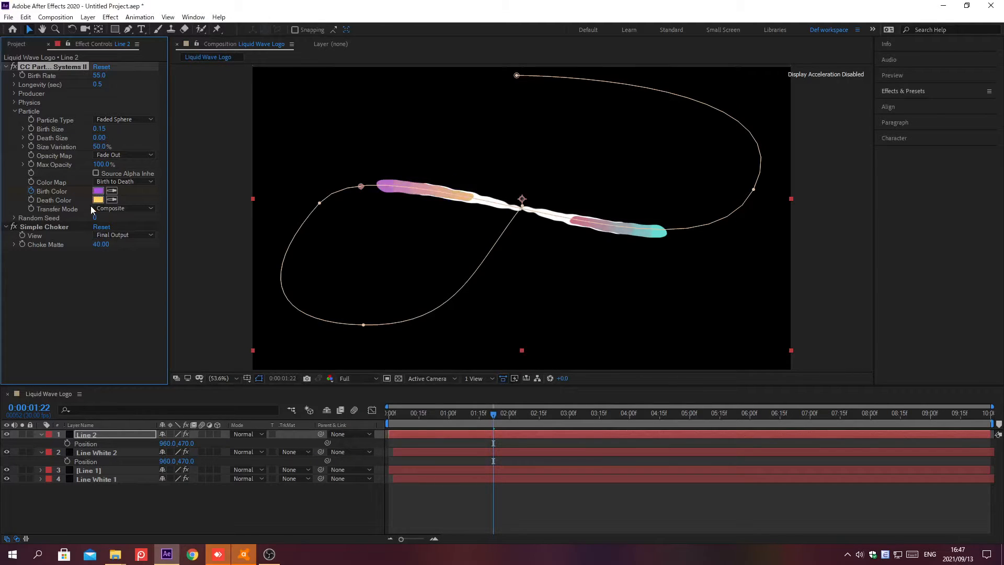
Duplicate all four line layers, bring the copies to the top of the layer stack, and shift them 10 frames forward in time.
left_click(131, 516)
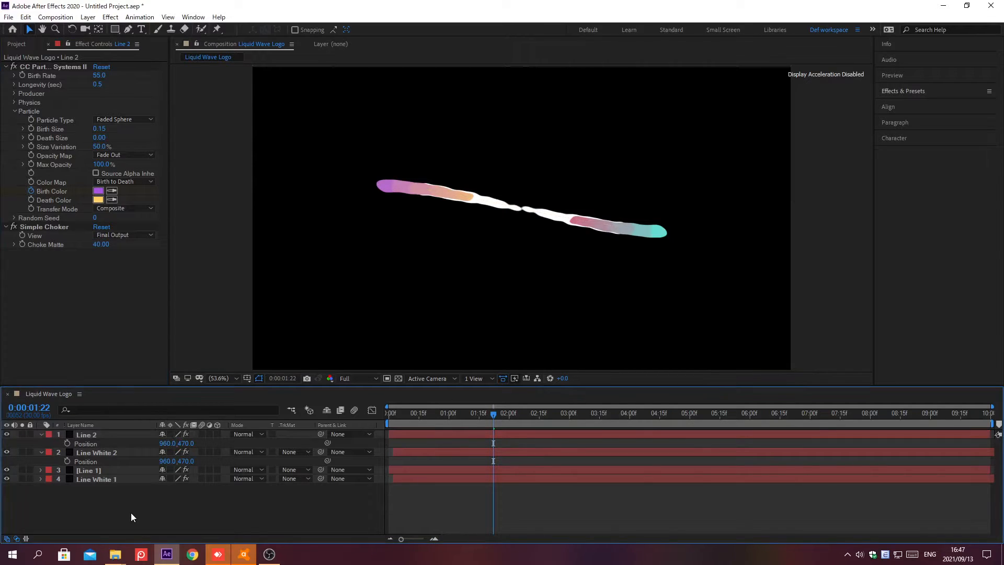
key("ctrl+a")
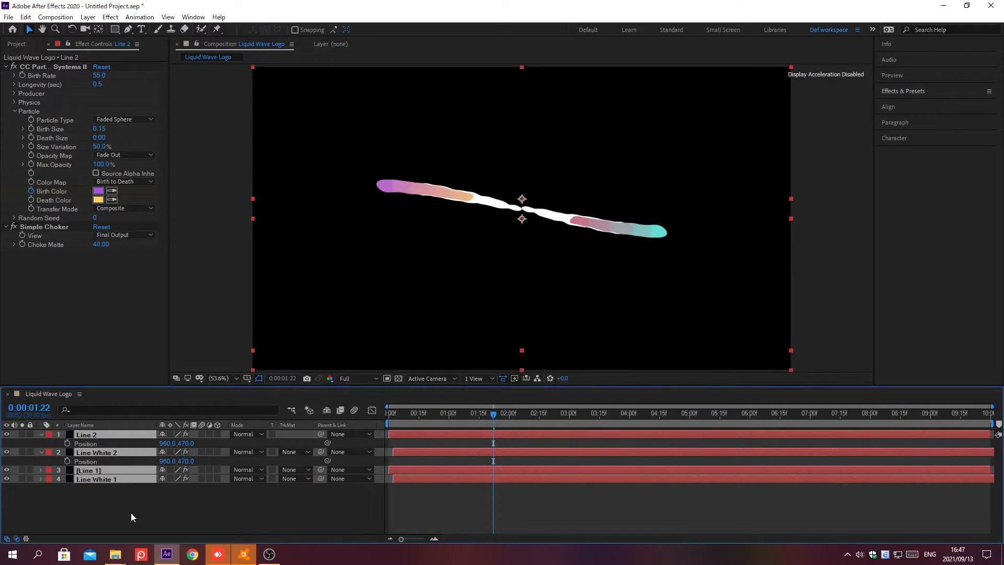
key("ctrl+d")
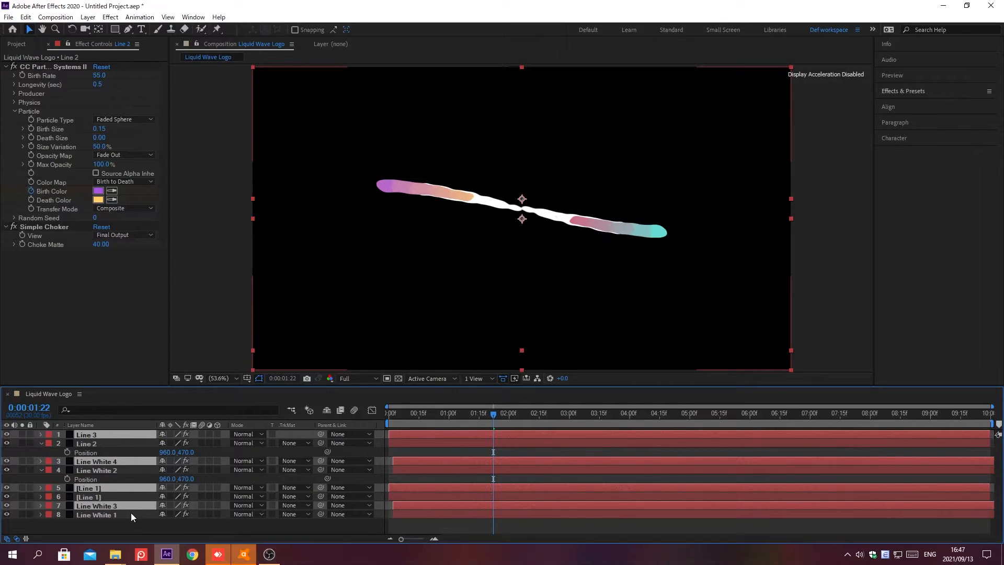
key("ctrl+shift+bracketright")
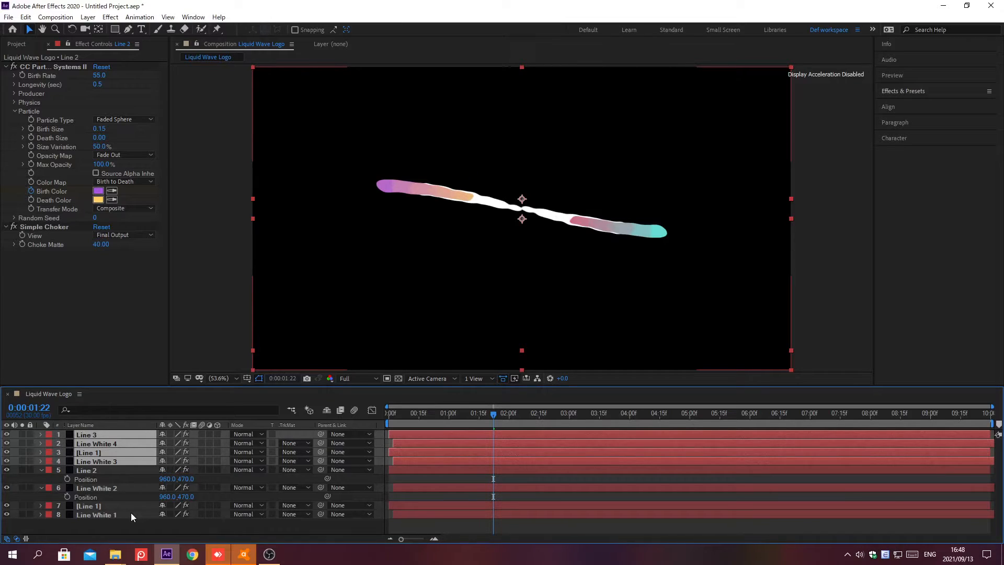
key("alt+shift+Page_Down")
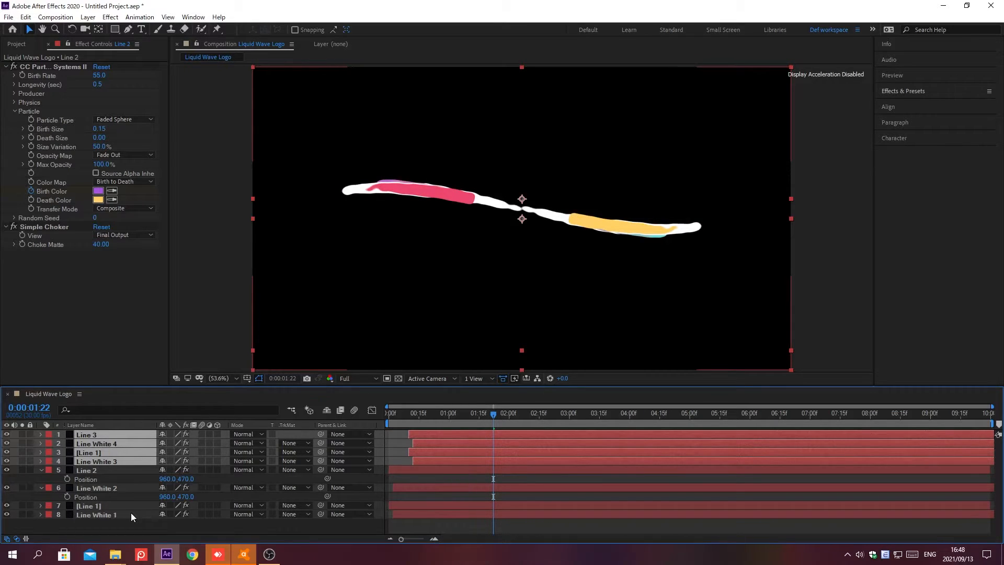
Pre-compose all eight line layers into a composition named Lines, moving all attributes into it.
key("ctrl+a")
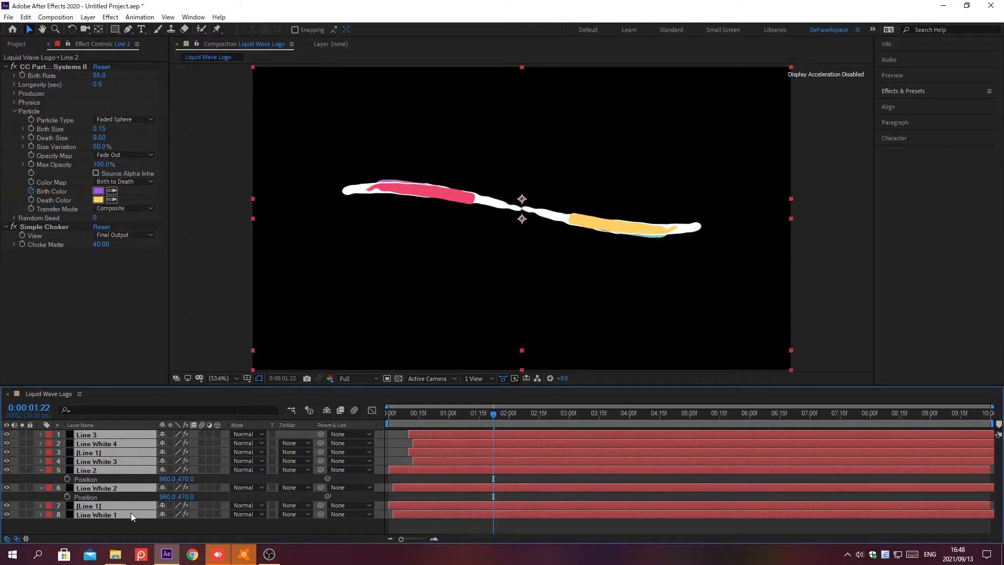
key("ctrl+shift+c")
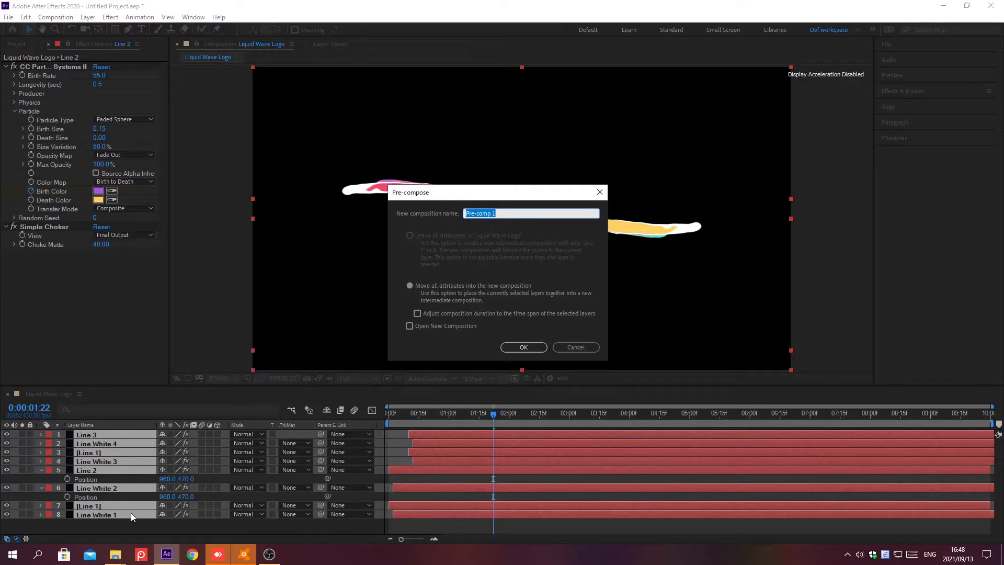
type("Lines")
left_click(409, 286)
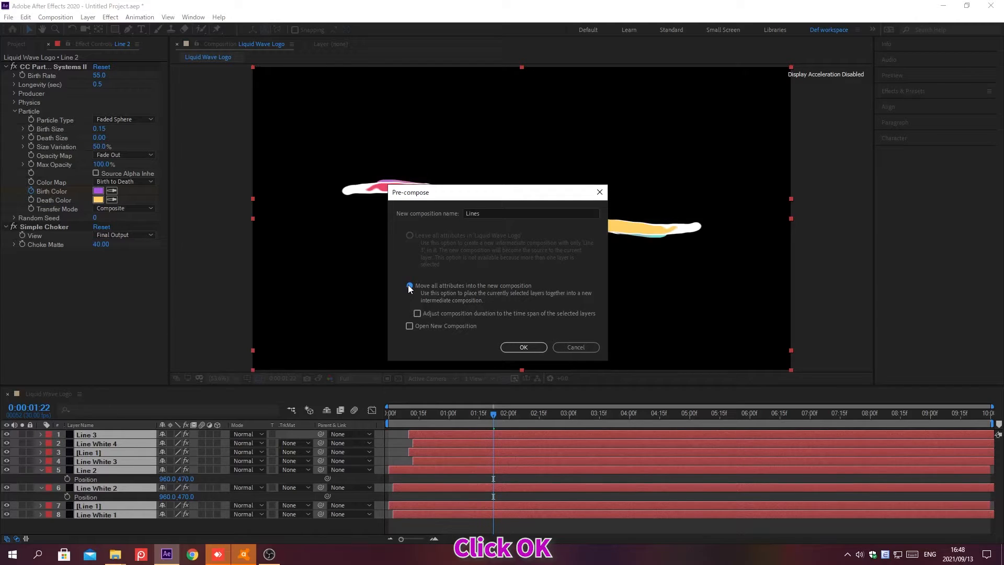
left_click(523, 347)
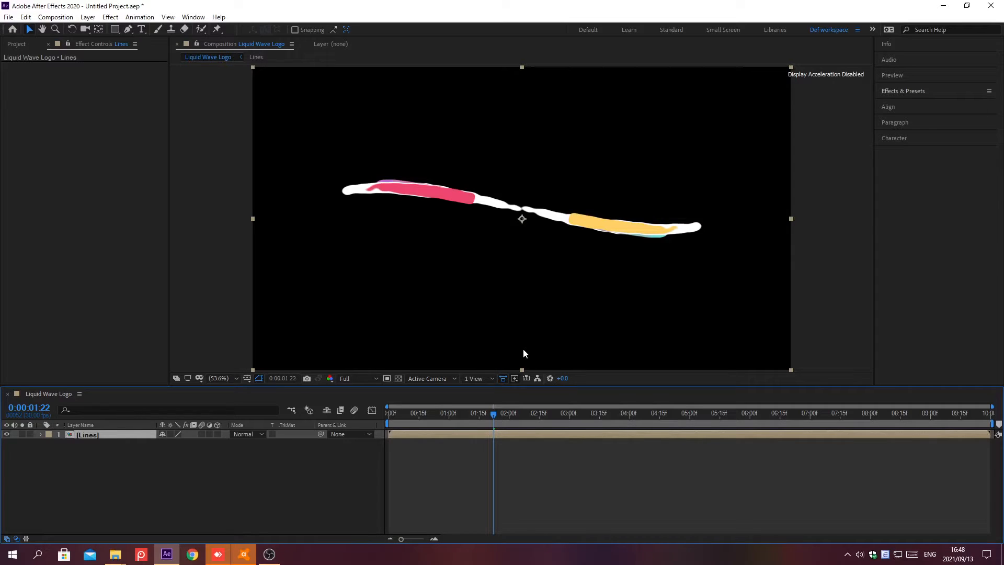
Create a new composition named Ava, 1920 x 1080 px at 30 fps with a 10-second duration.
key("ctrl+0")
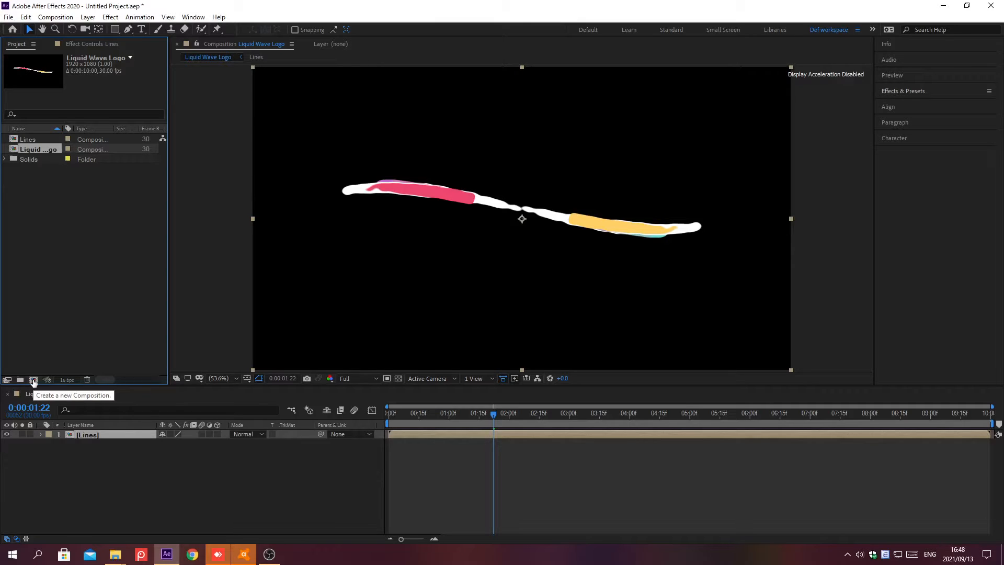
left_click(33, 380)
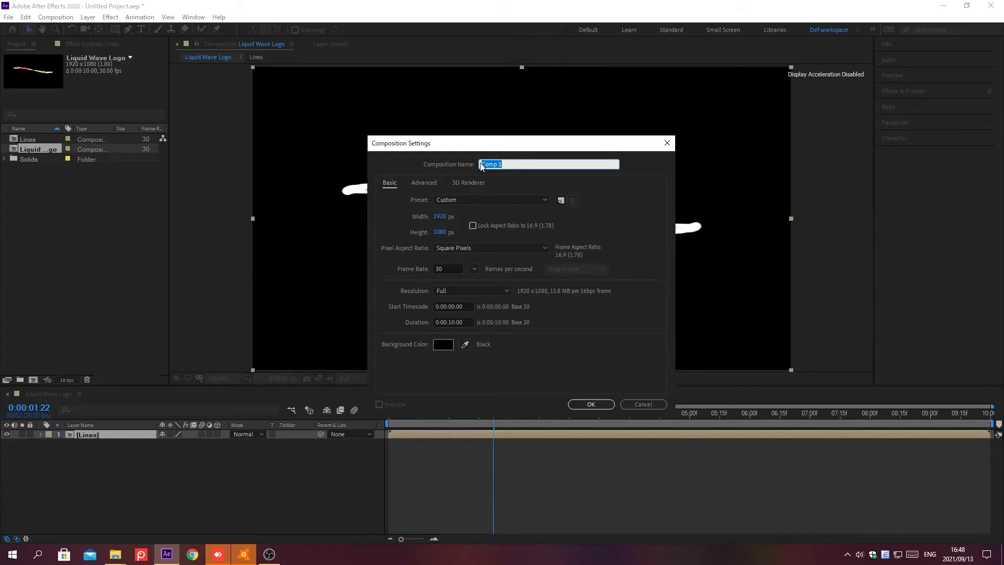
type("Ava")
left_click(591, 404)
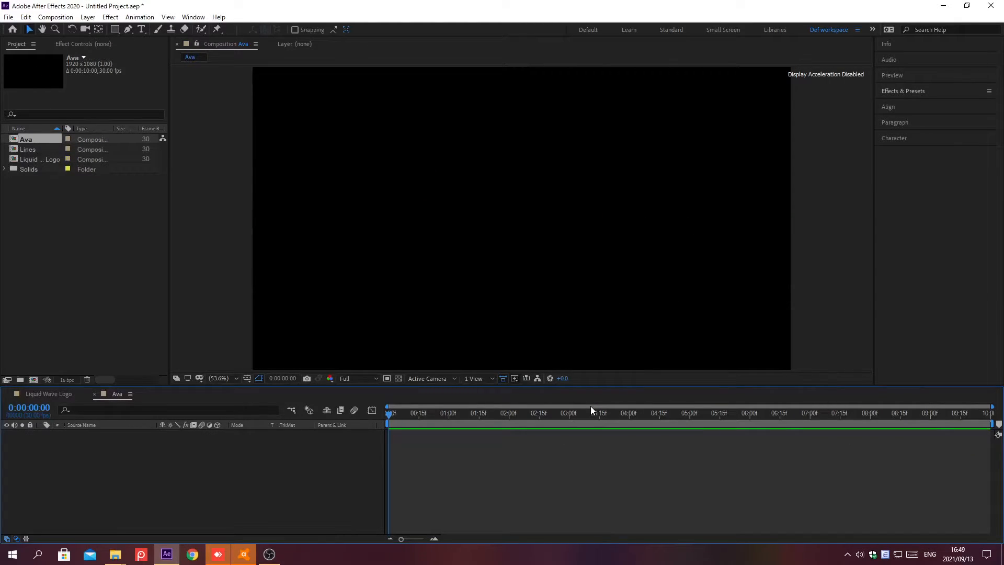
Add an ellipse shape layer that fills the Ava composition and set its fill color to FFFFFF.
left_click(115, 29)
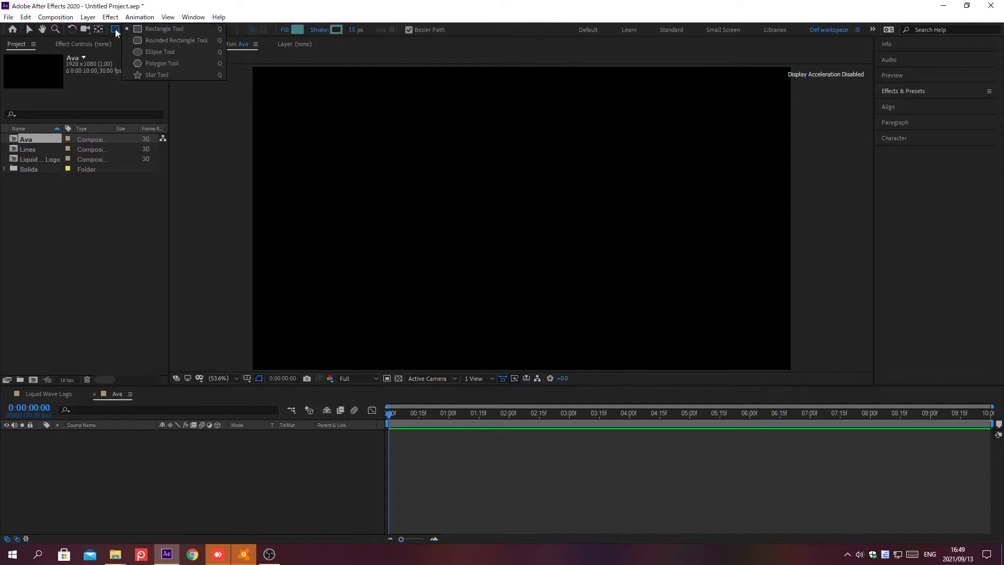
left_click(138, 51)
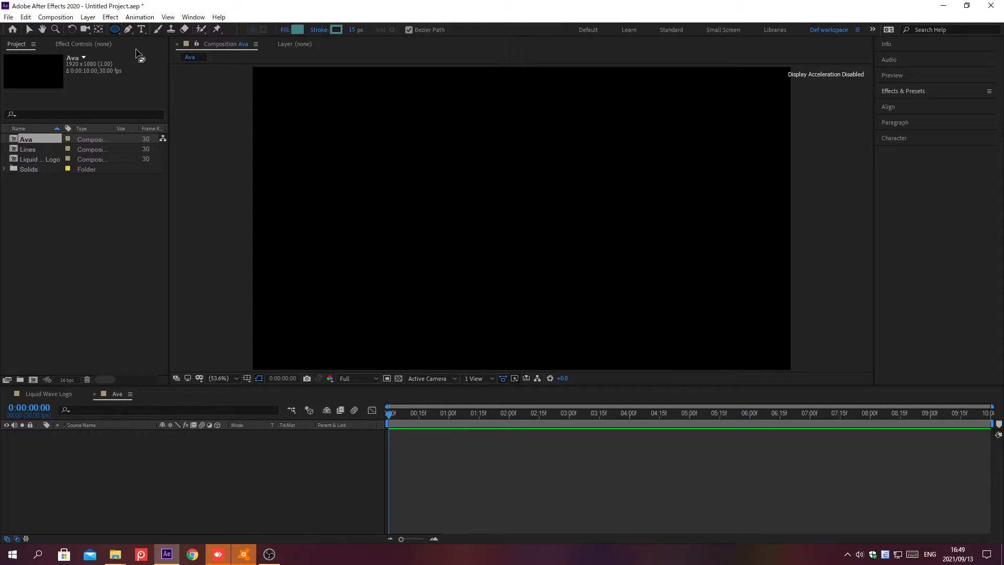
double_click(118, 31)
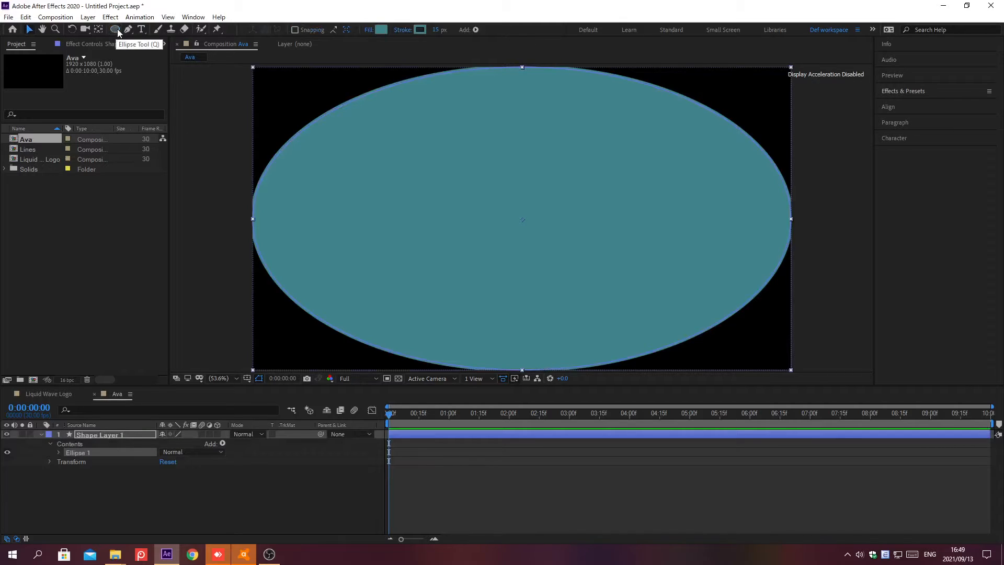
key("v")
left_click(380, 29)
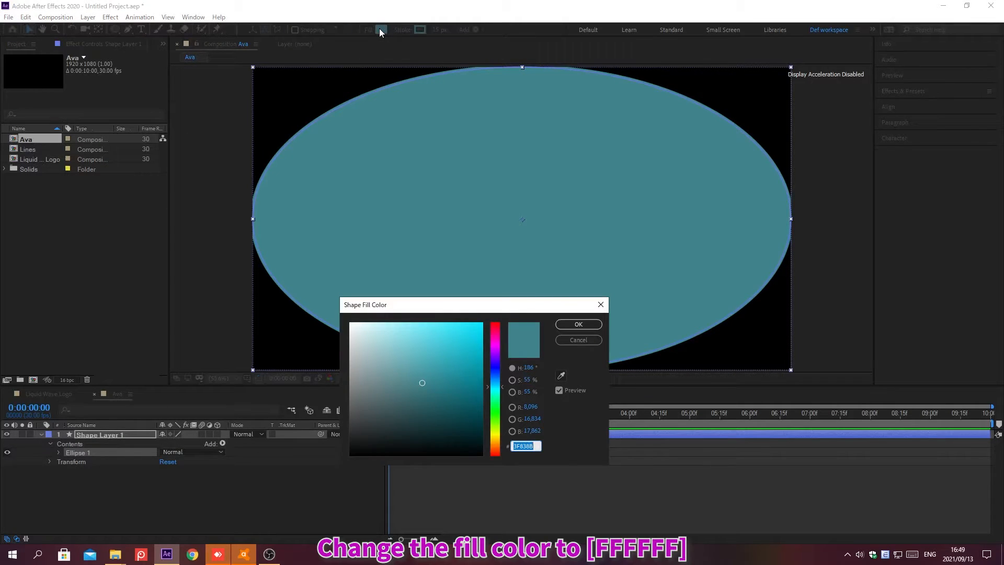
type("FFFFFF")
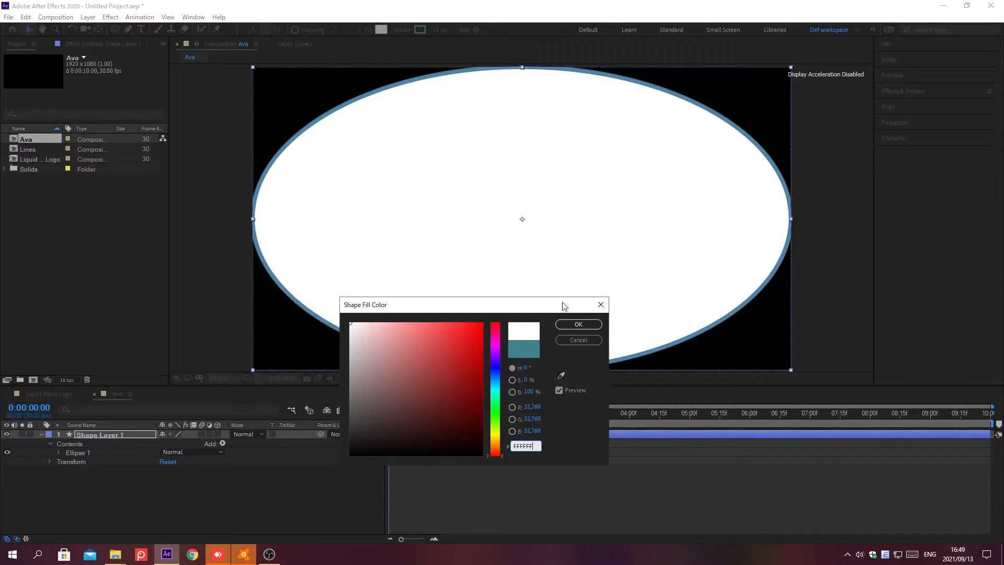
left_click(577, 325)
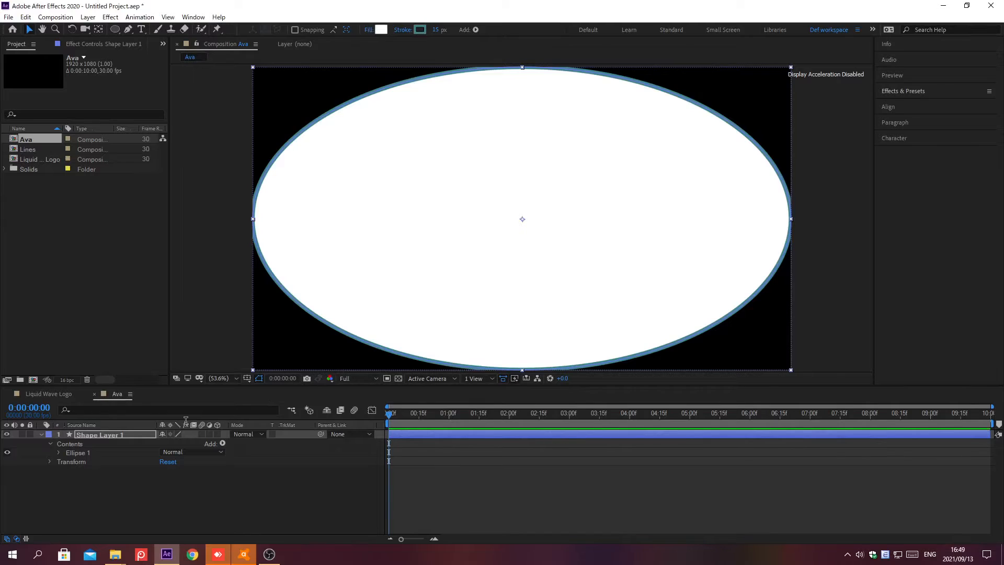
Set the Ellipse Path size to 400 x 400, then collapse the shape layer's properties.
left_click(58, 452)
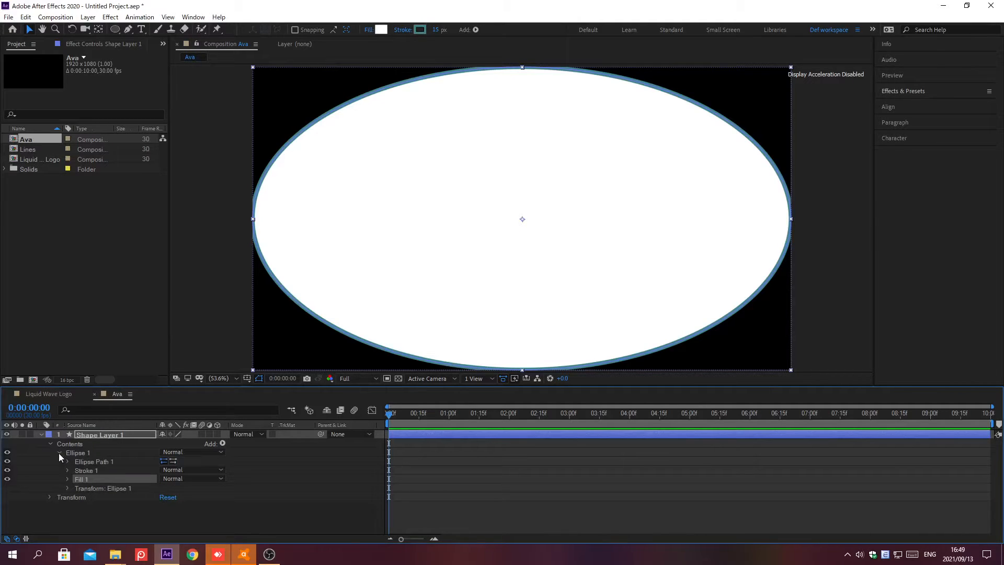
left_click(67, 461)
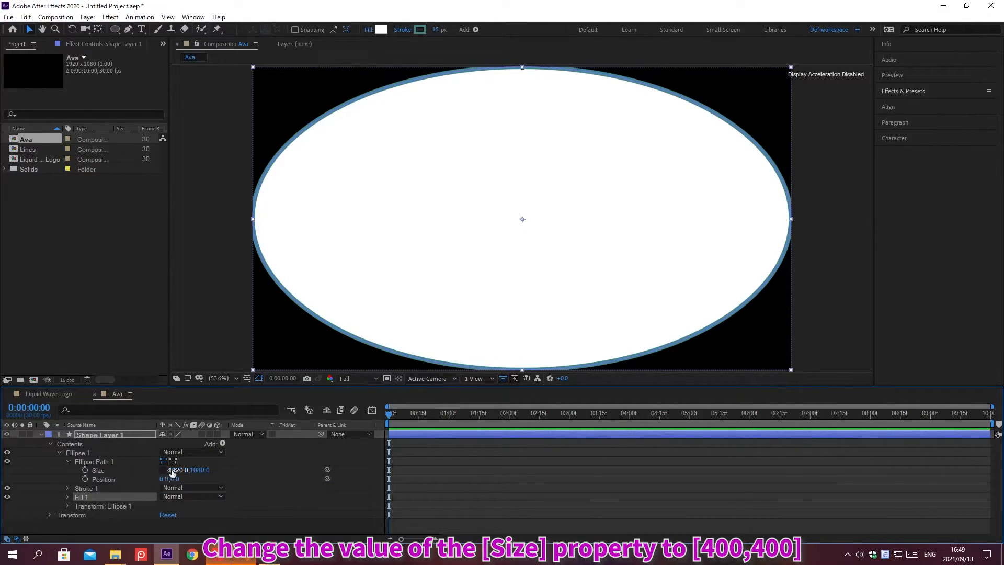
left_click(176, 470)
type("400")
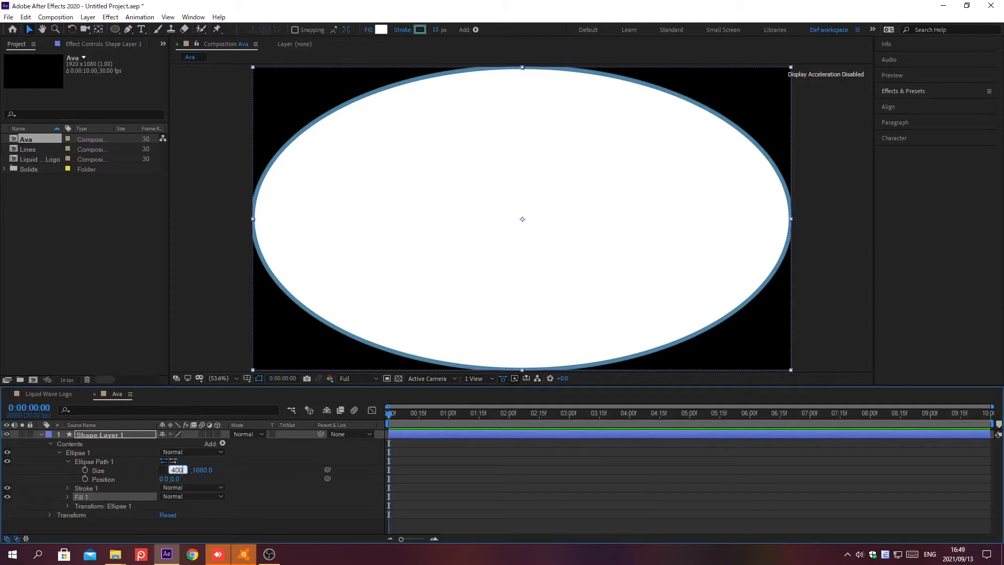
key("Tab")
type("400")
key("Return")
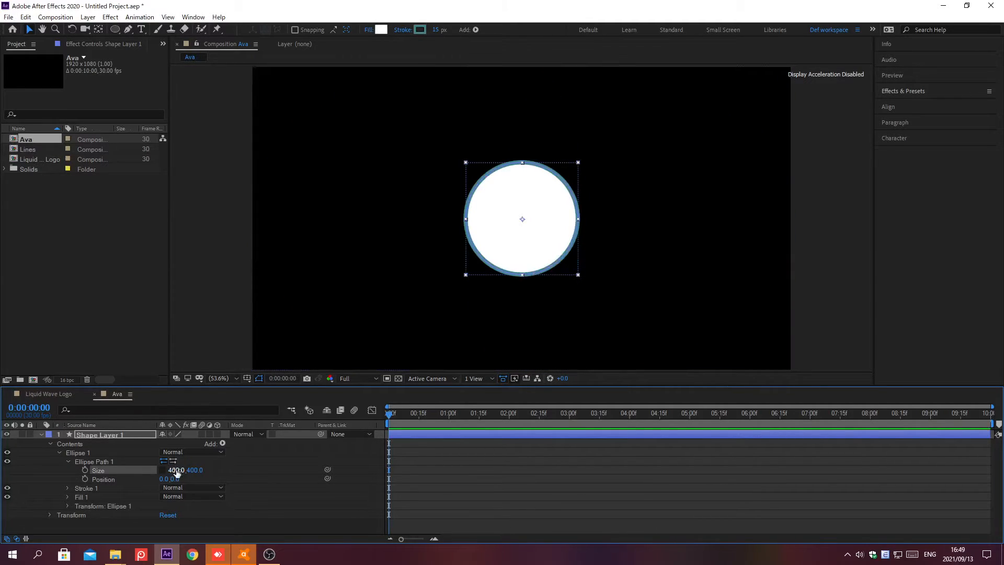
left_click(42, 433)
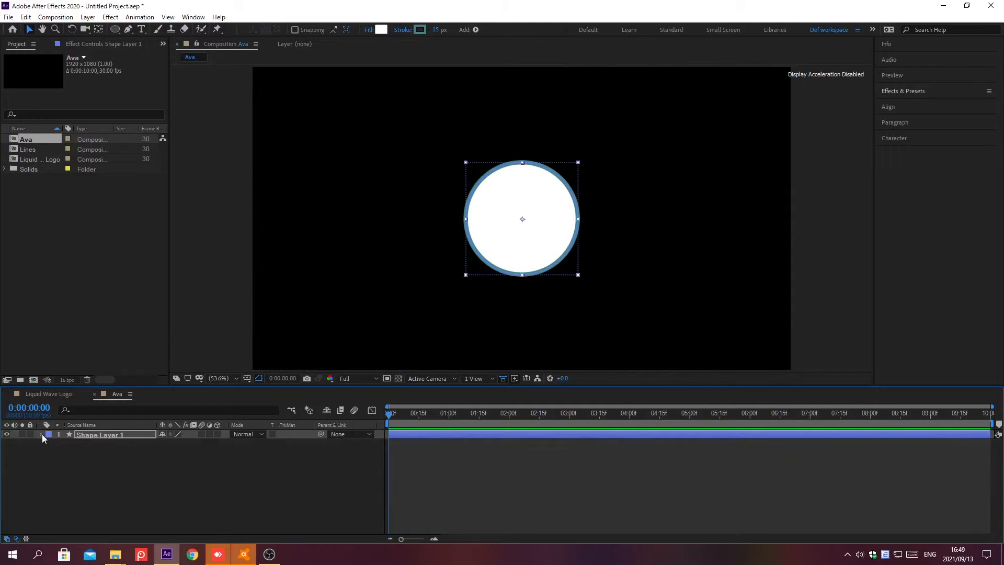
Rename the circle's shape layer to Ellipse.
left_click(129, 433)
key("Return")
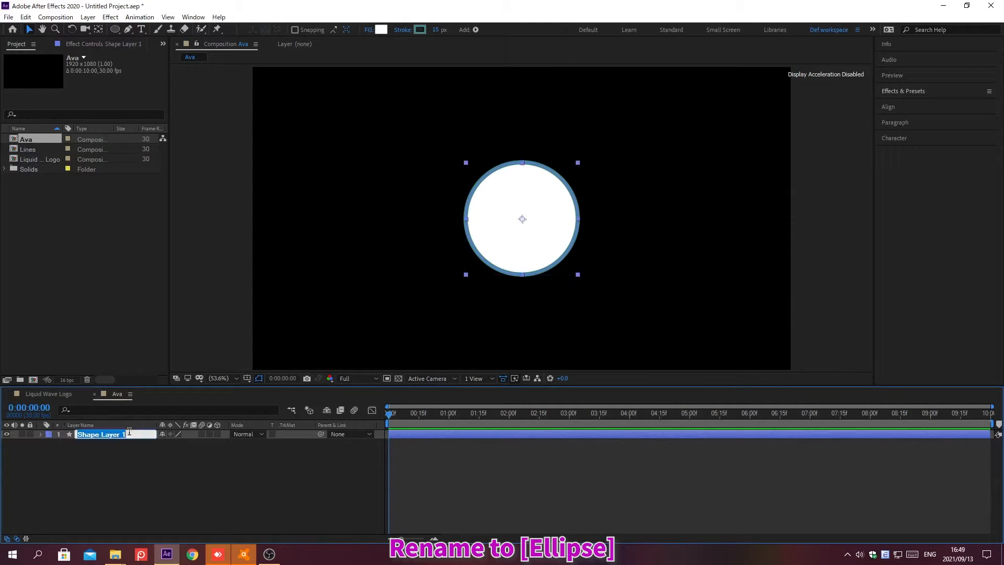
type("Ellipse")
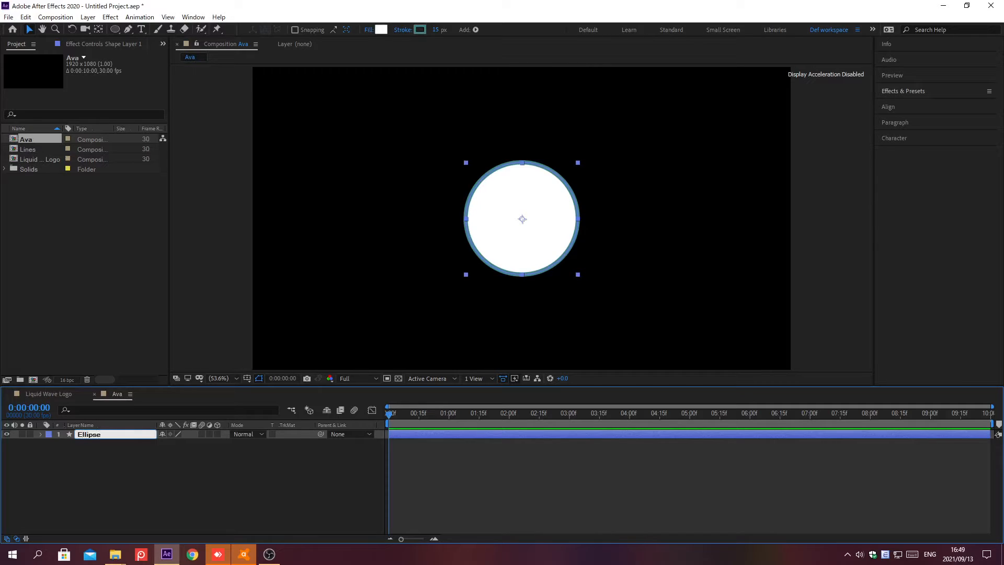
key("Return")
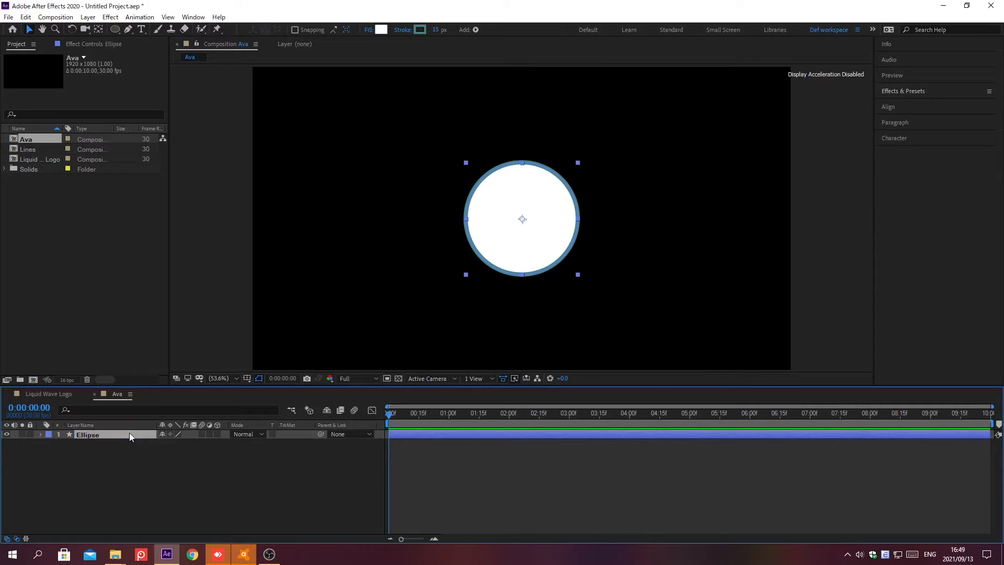
Draw a wide rectangle on a new shape layer, covering the circle and spanning about three quarters of the frame width.
left_click(131, 466)
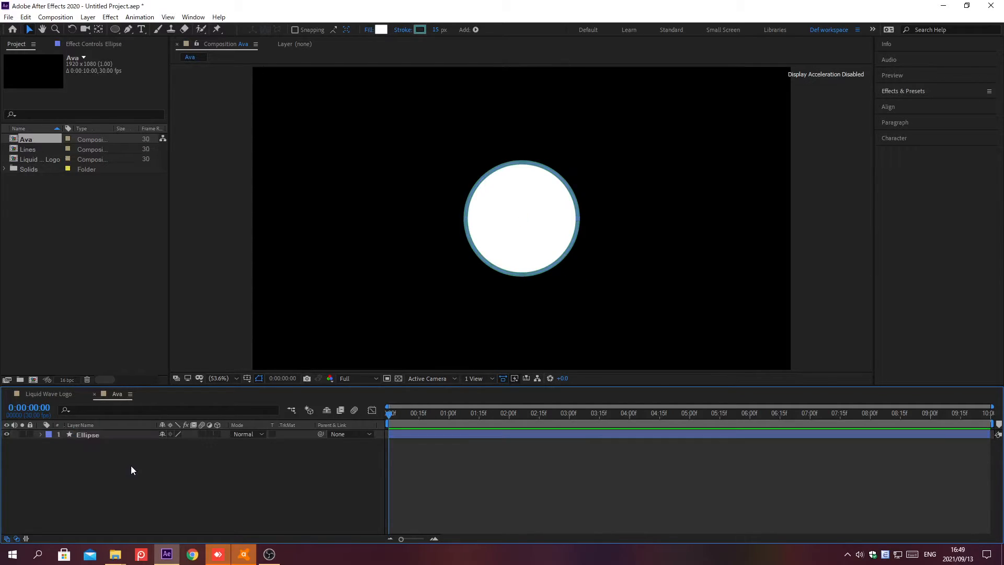
left_click(115, 30)
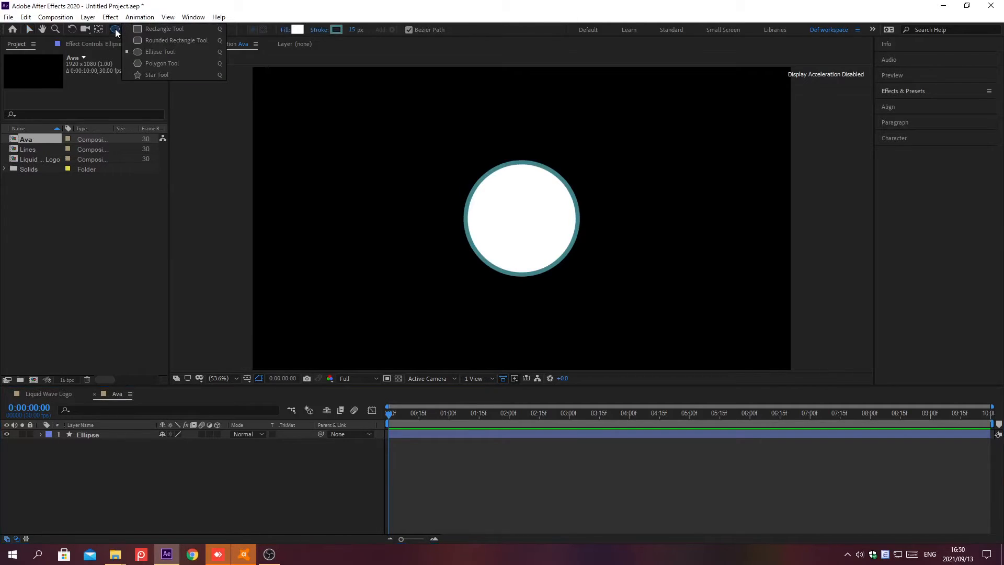
left_click(137, 30)
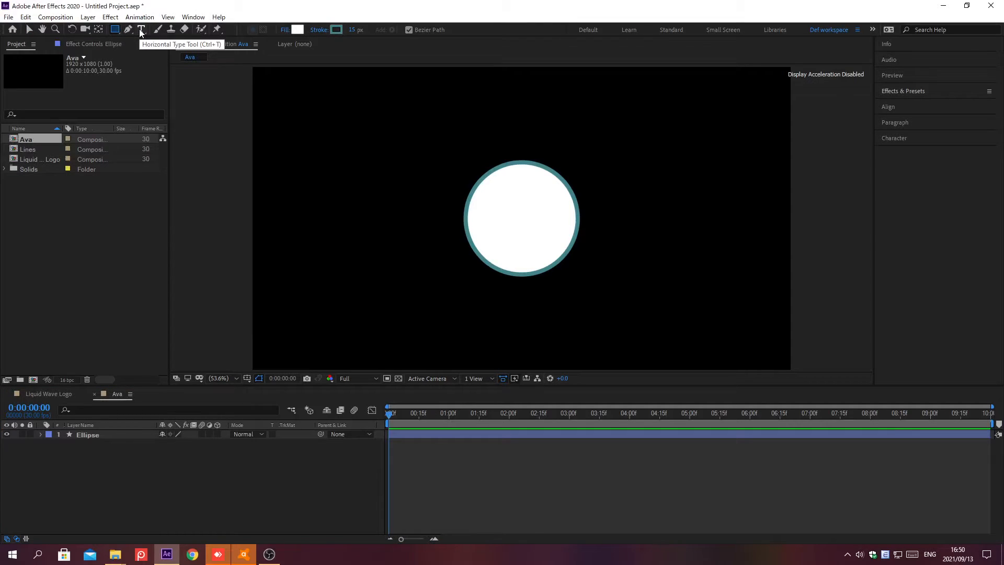
left_click_drag(324, 145, 731, 296)
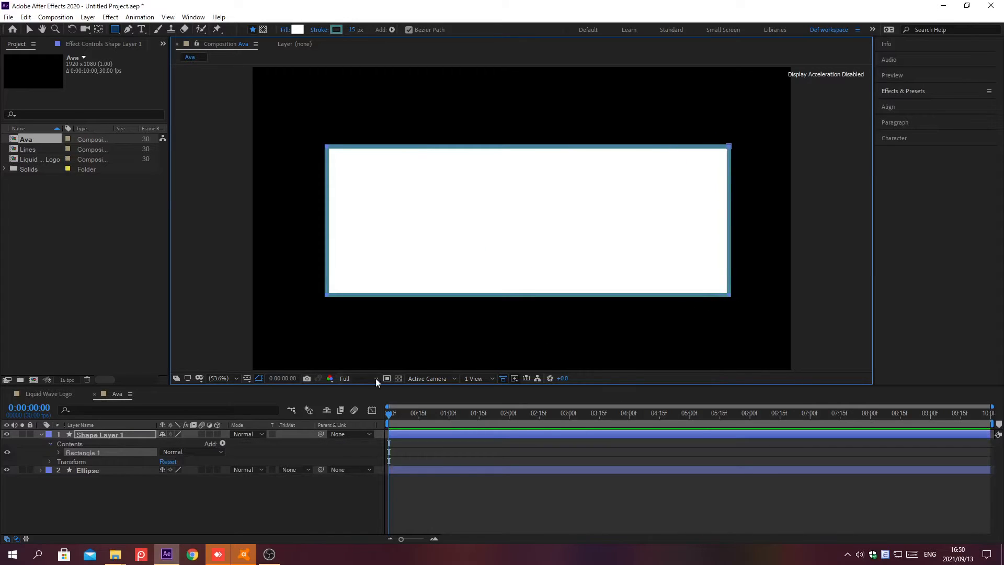
Rename the rectangle's shape layer to Rectangle Wave.
left_click(130, 434)
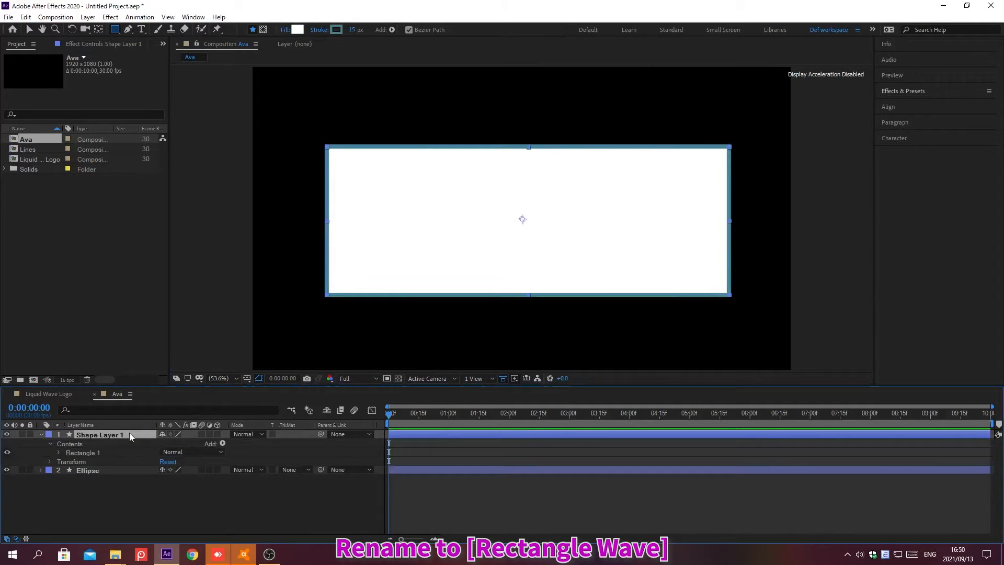
key("Return")
type("Rect")
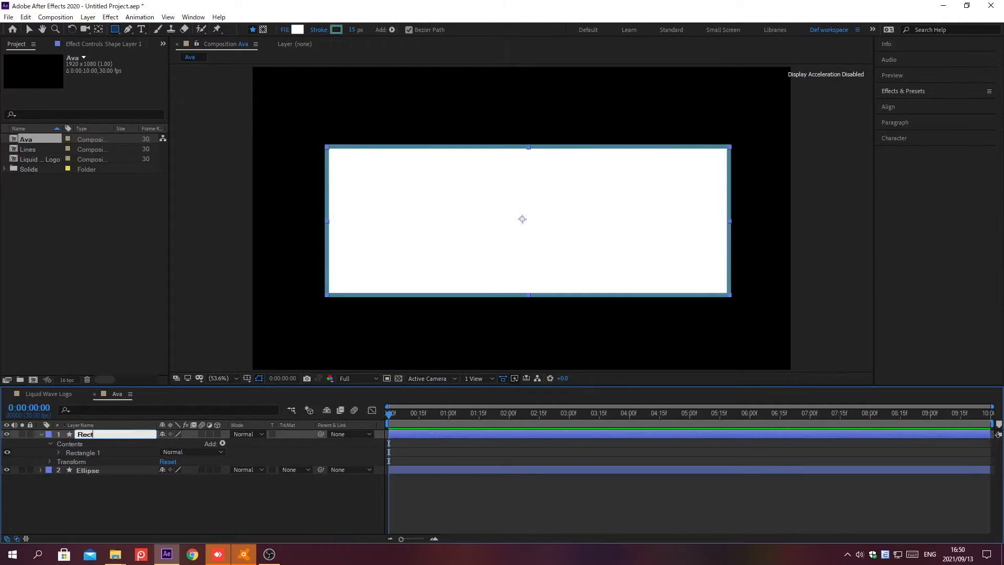
type("angle Wave")
key("Return")
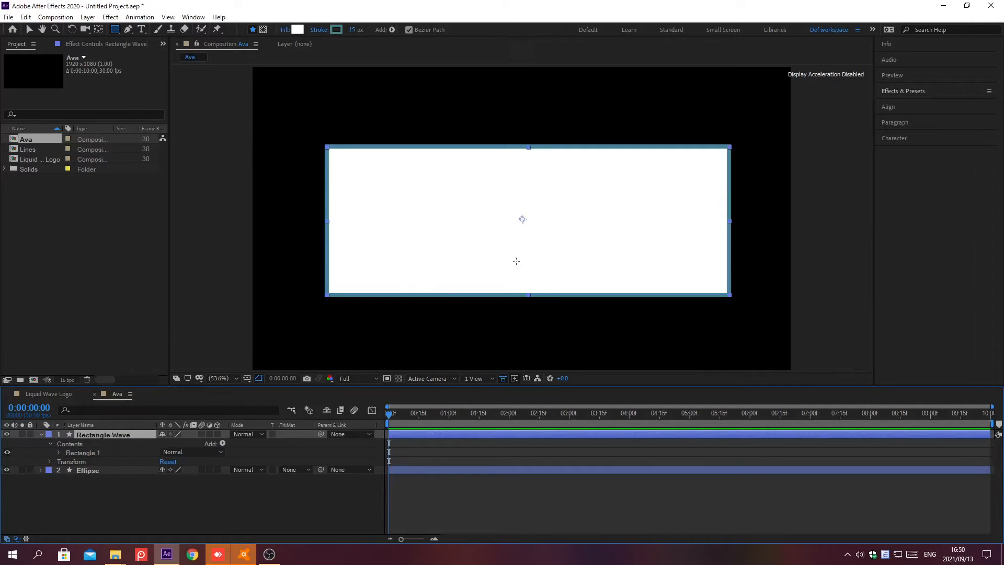
Find the Turbulent Displace effect and apply it to the Rectangle Wave layer.
left_click(902, 91)
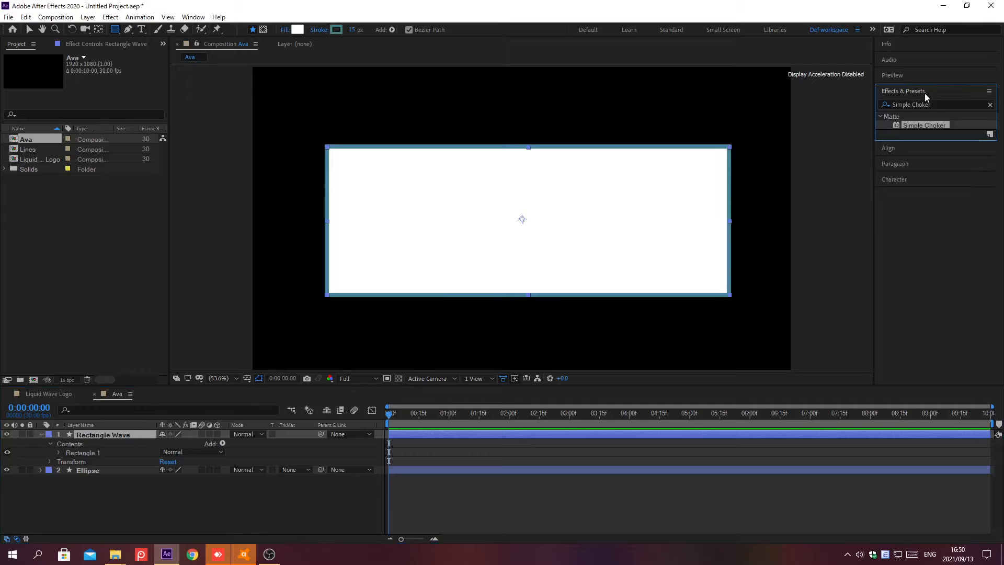
left_click(990, 105)
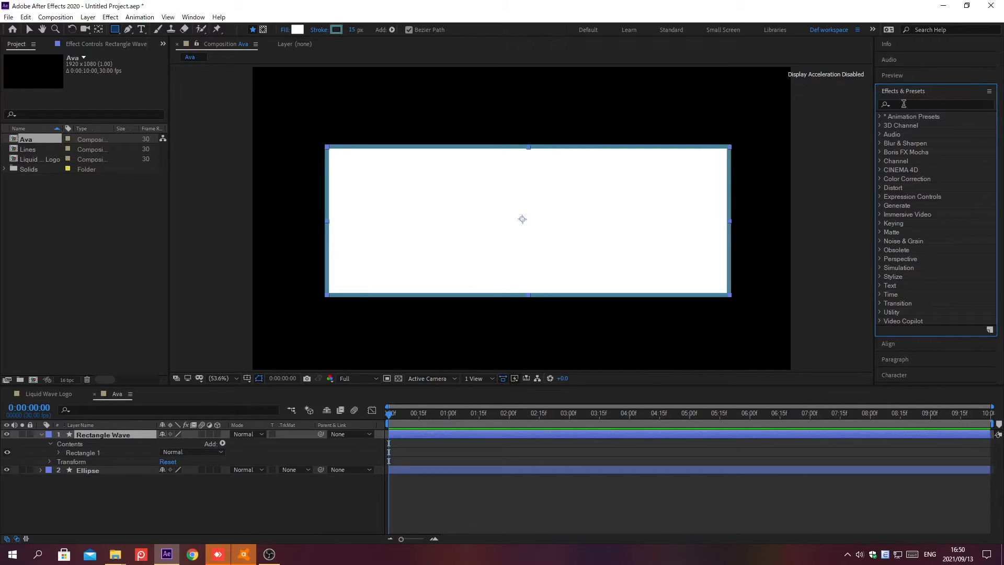
left_click(902, 104)
type("Turbule")
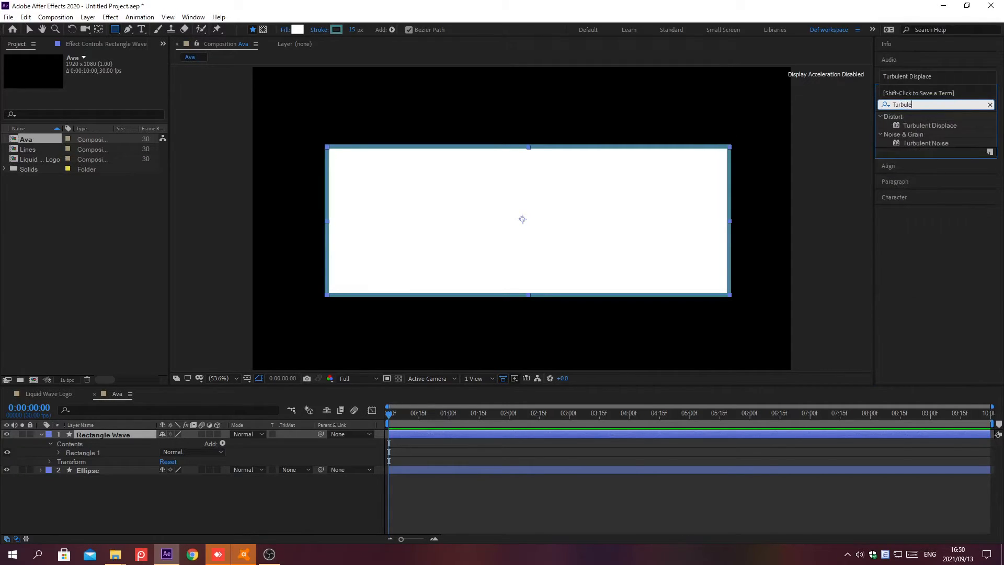
type("nt Displace")
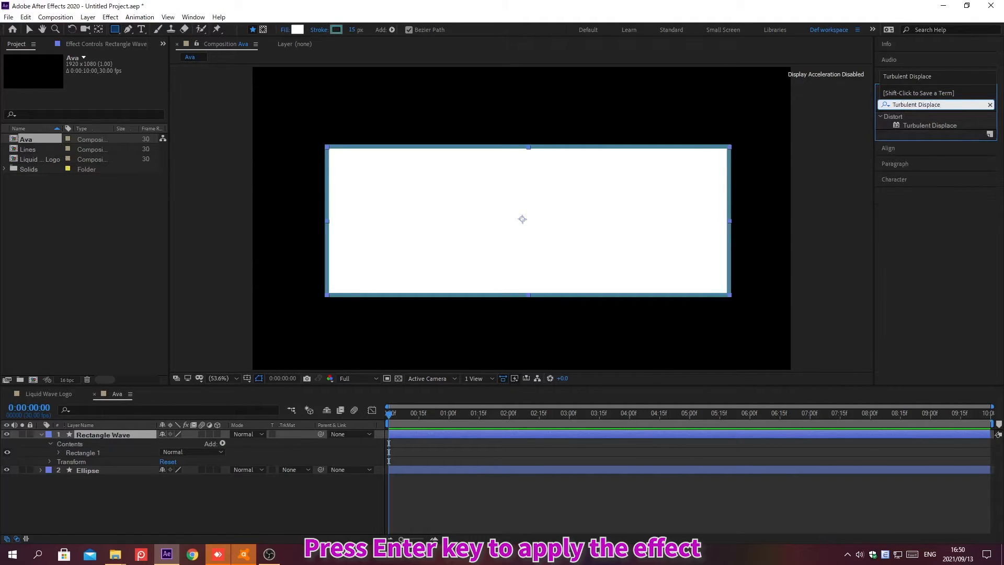
key("Return")
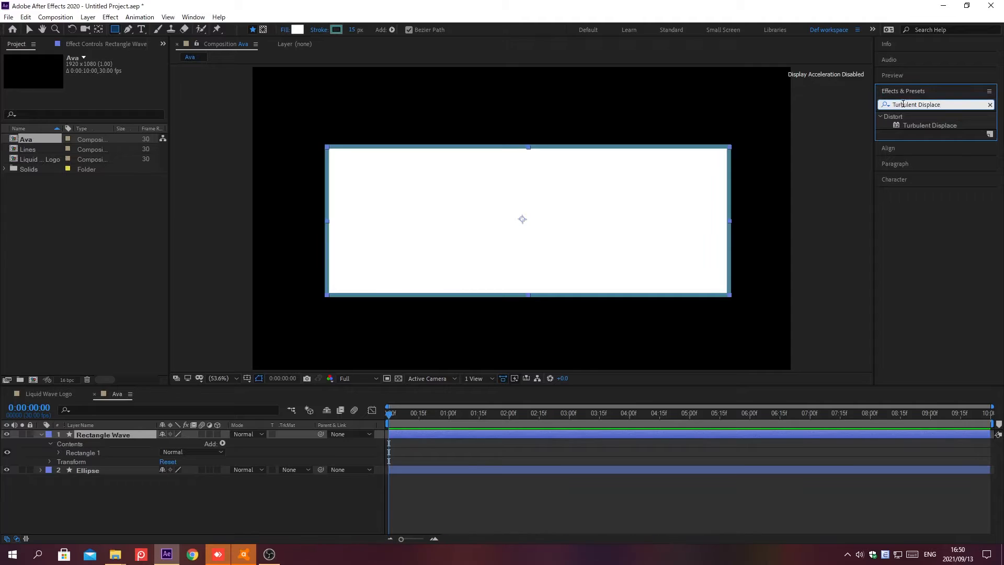
key("Return")
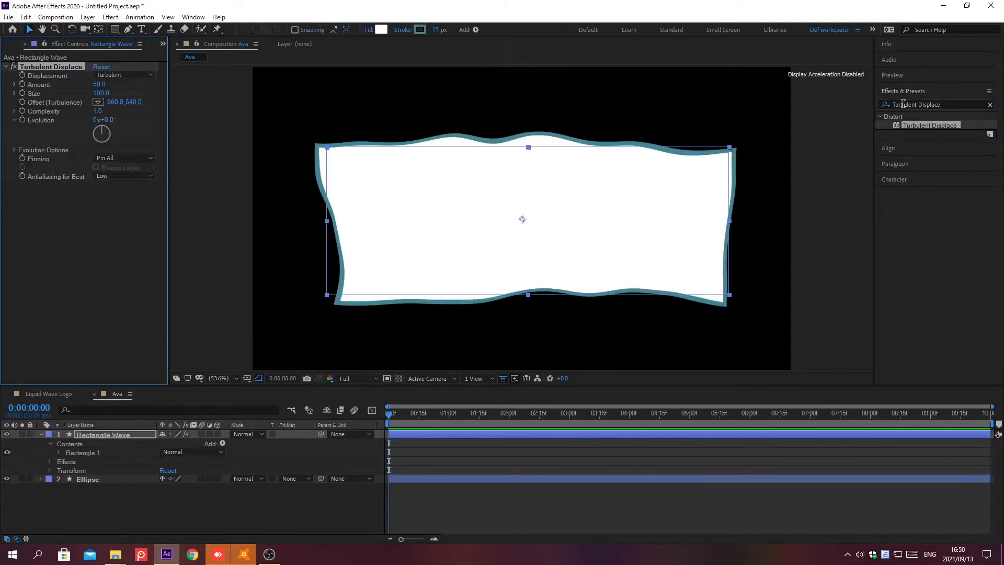
left_click(903, 92)
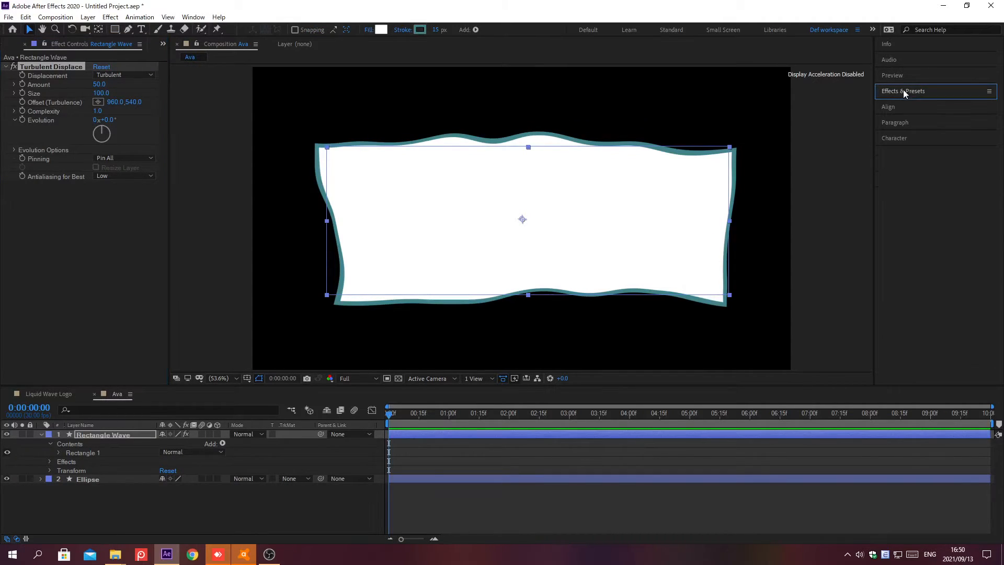
Set the Turbulent Displace displacement type to Turbulent Smoother and its Amount to 100.
left_click(124, 79)
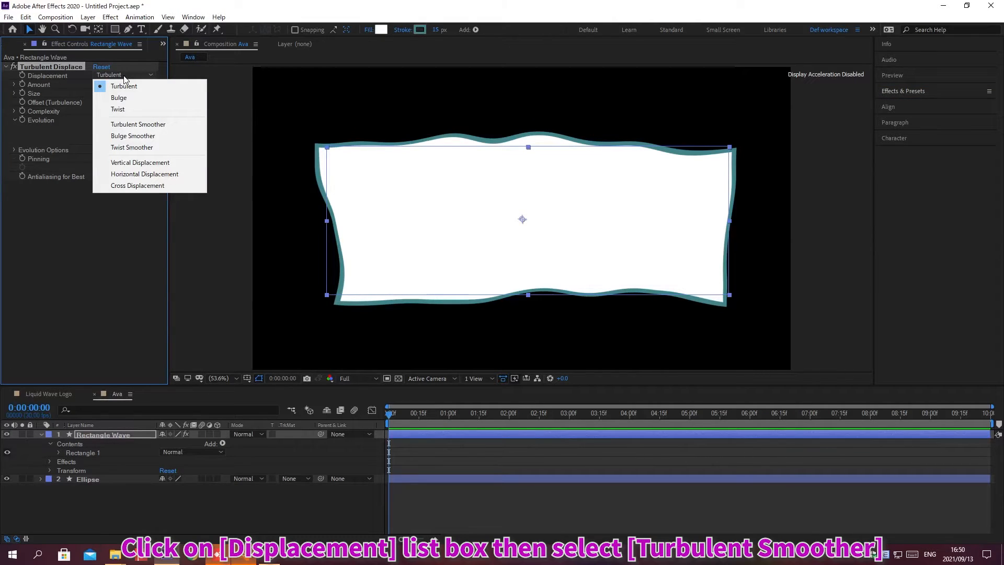
left_click(138, 124)
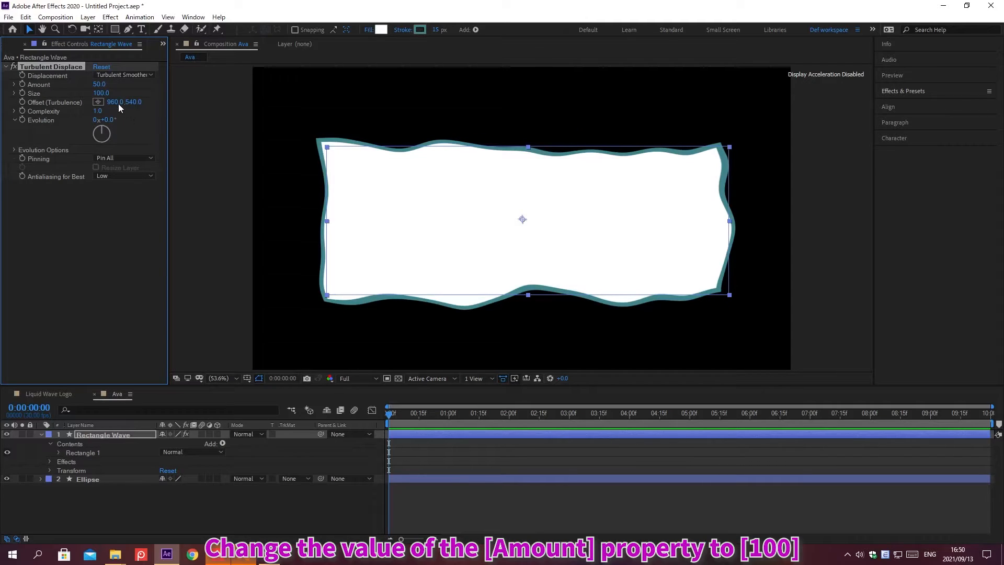
left_click(99, 84)
type("100")
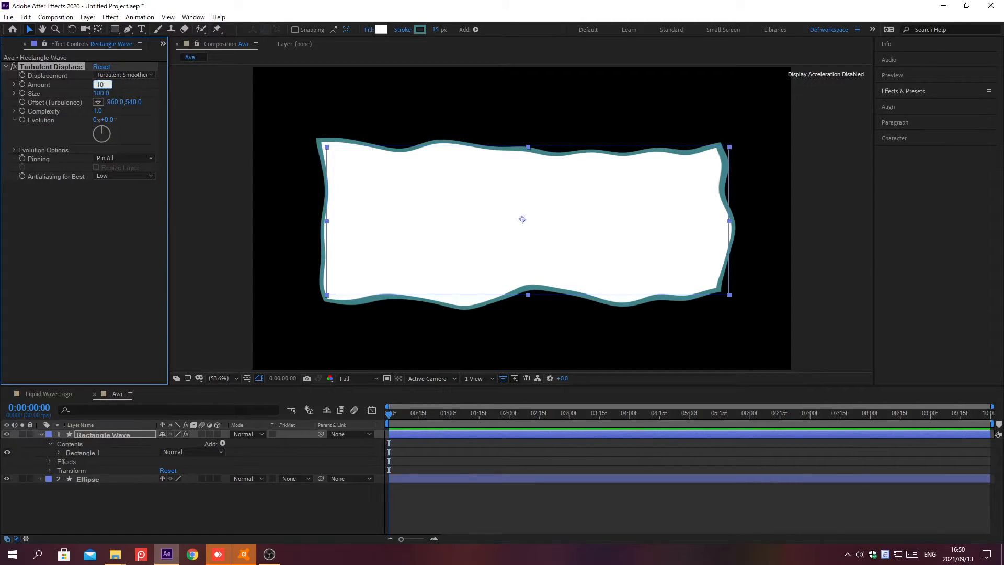
key("Return")
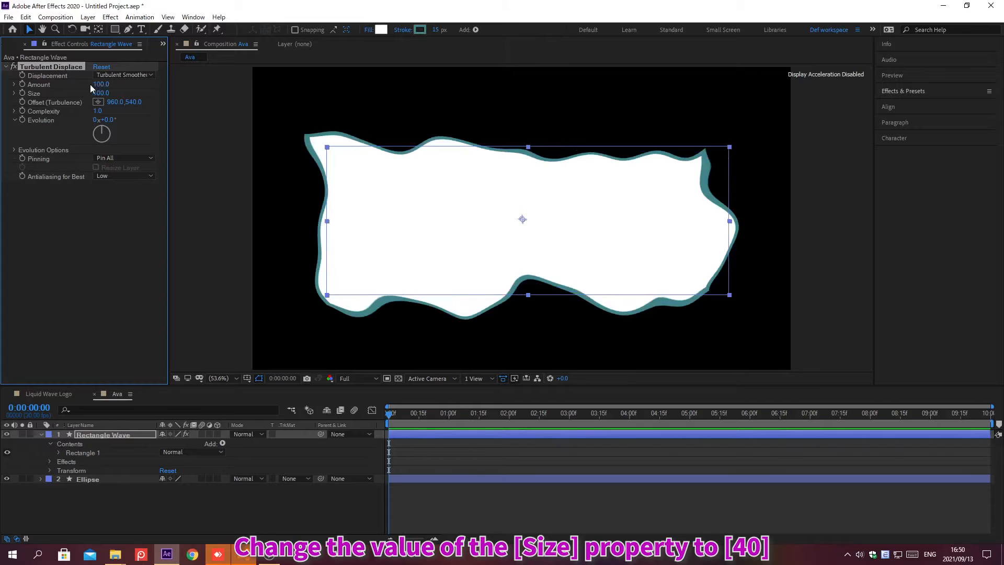
Set the Turbulent Displace Size to 40 and Complexity to 10.
left_click(100, 93)
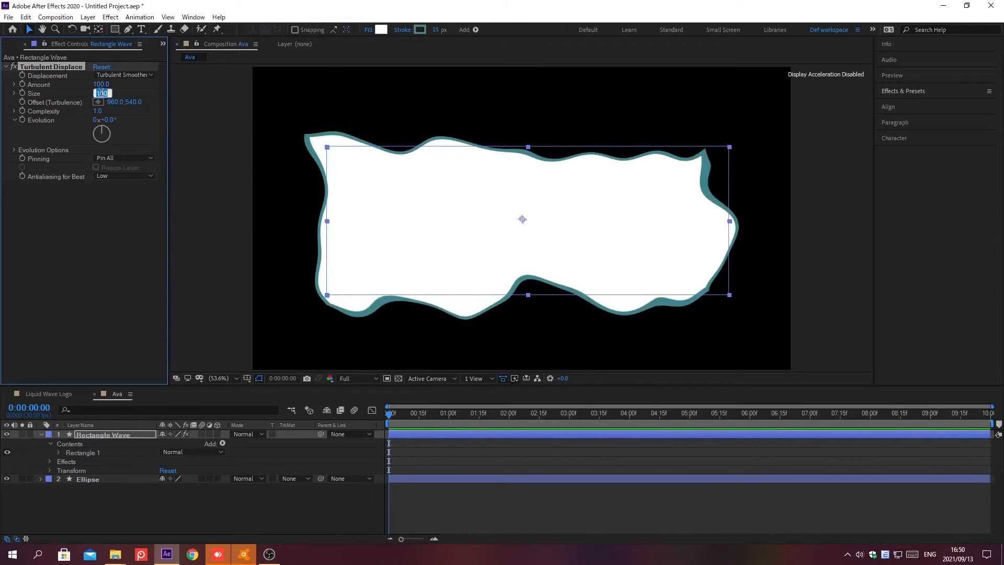
type("40")
key("Return")
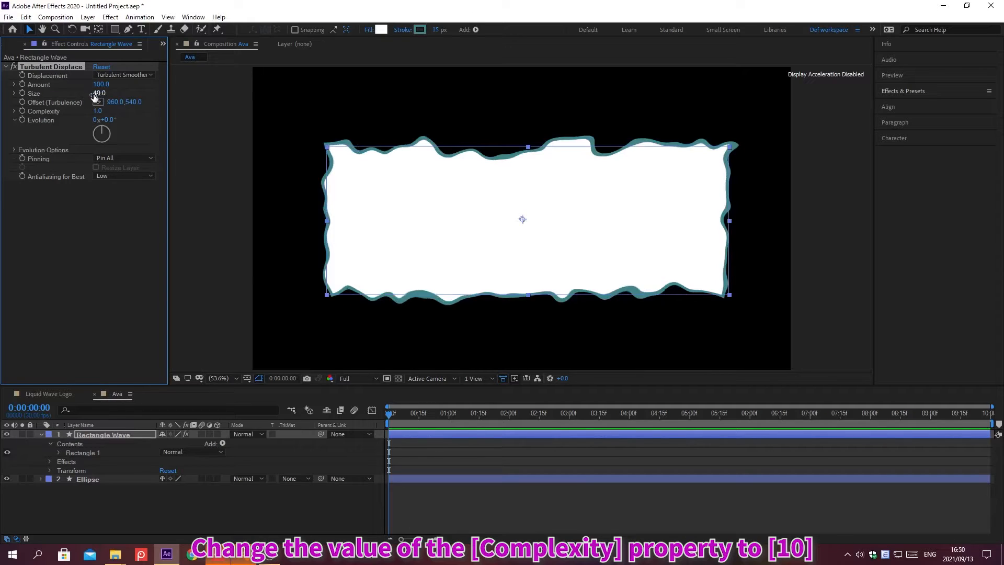
left_click(98, 111)
type("10")
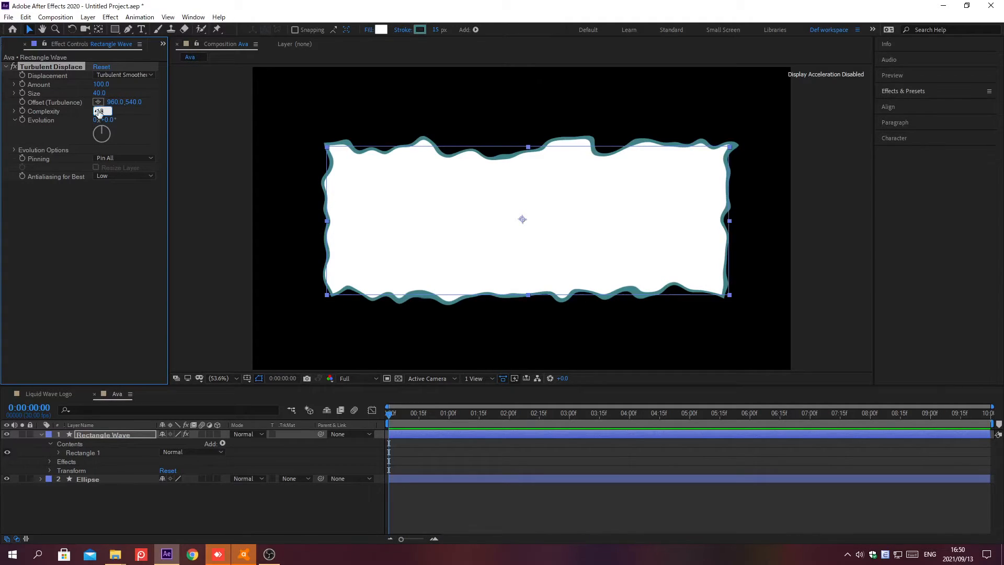
key("Return")
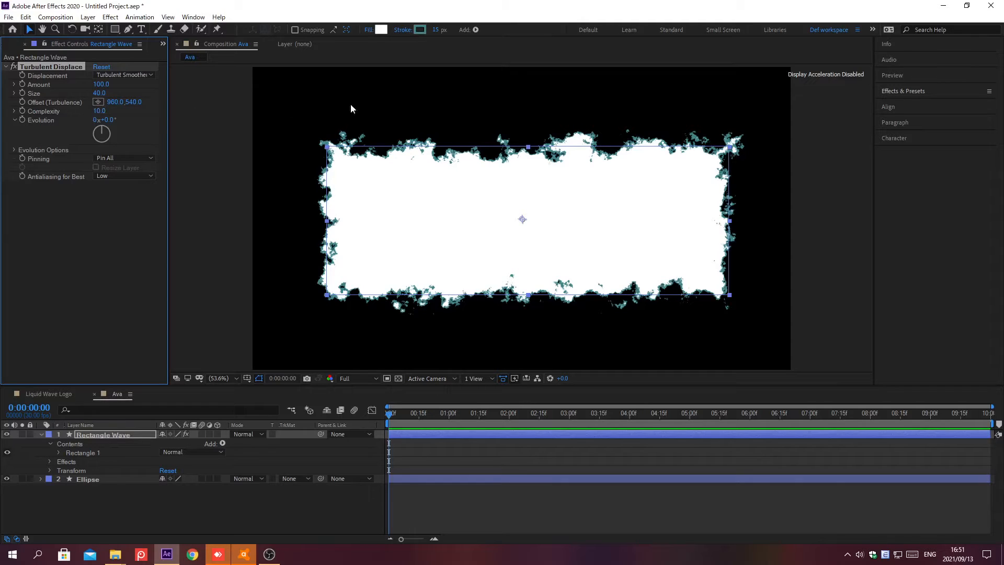
Find the Gradient Ramp effect and apply it to the Rectangle Wave layer.
left_click(904, 93)
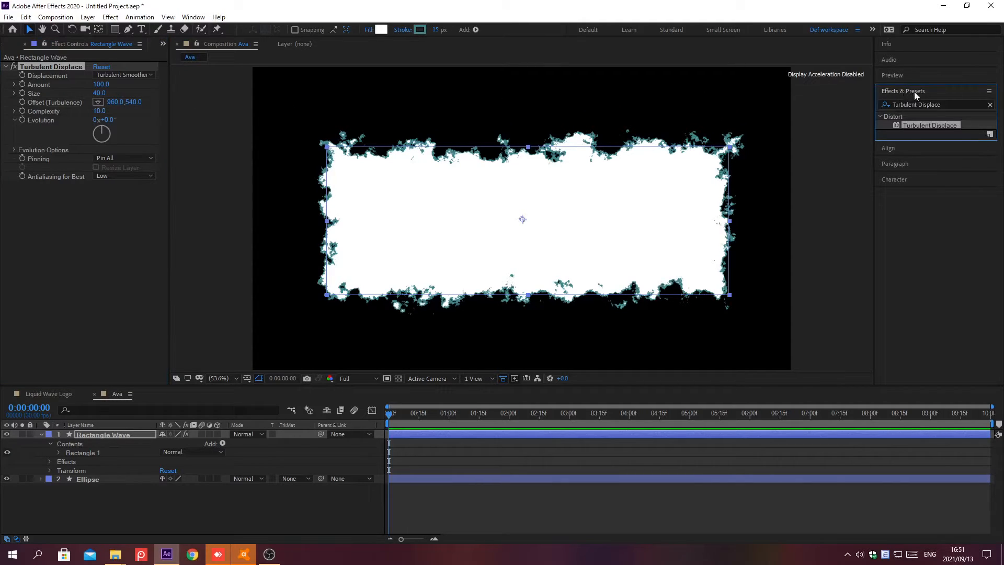
left_click(991, 105)
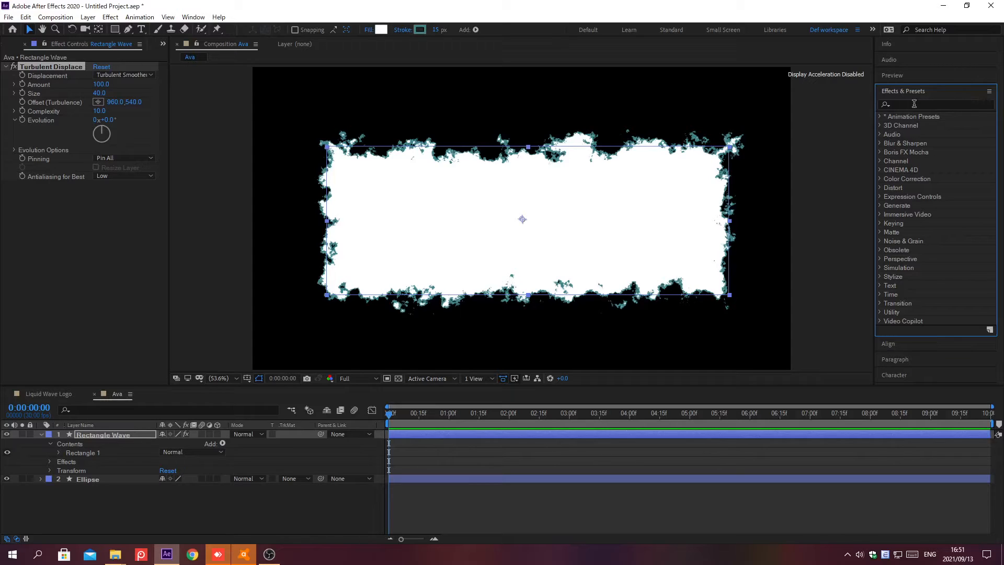
left_click(903, 103)
type("Gra")
type("die")
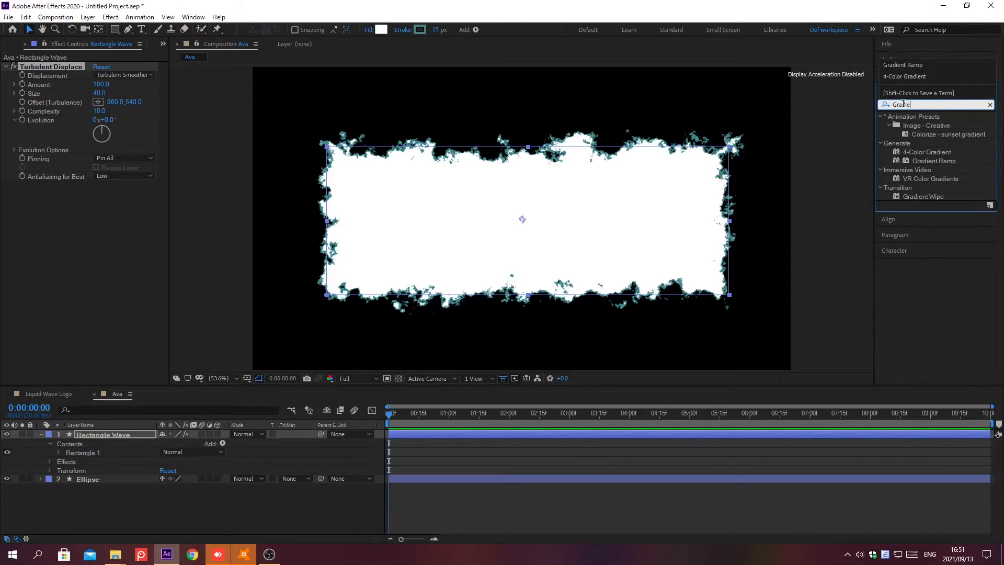
type("nt Ramp")
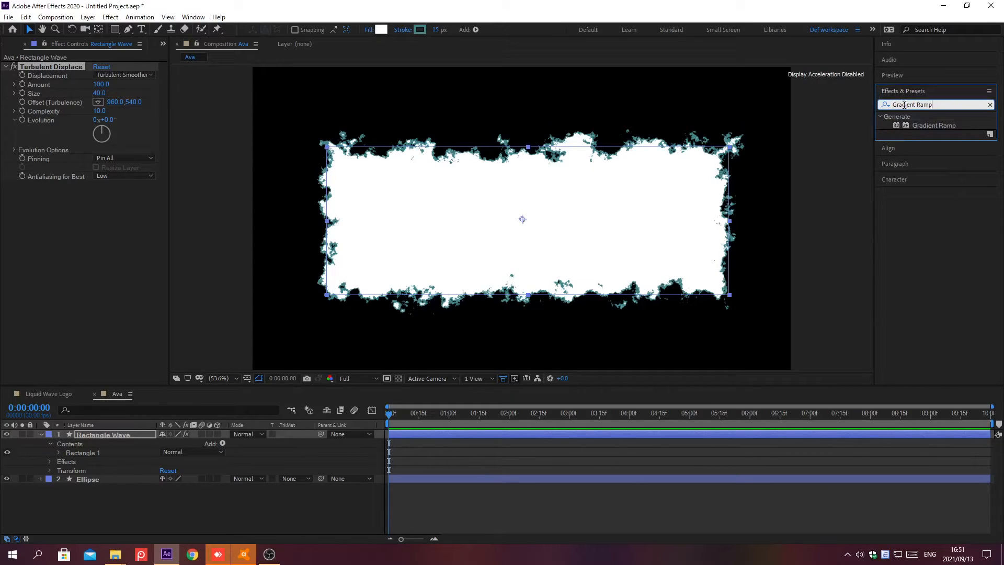
double_click(934, 126)
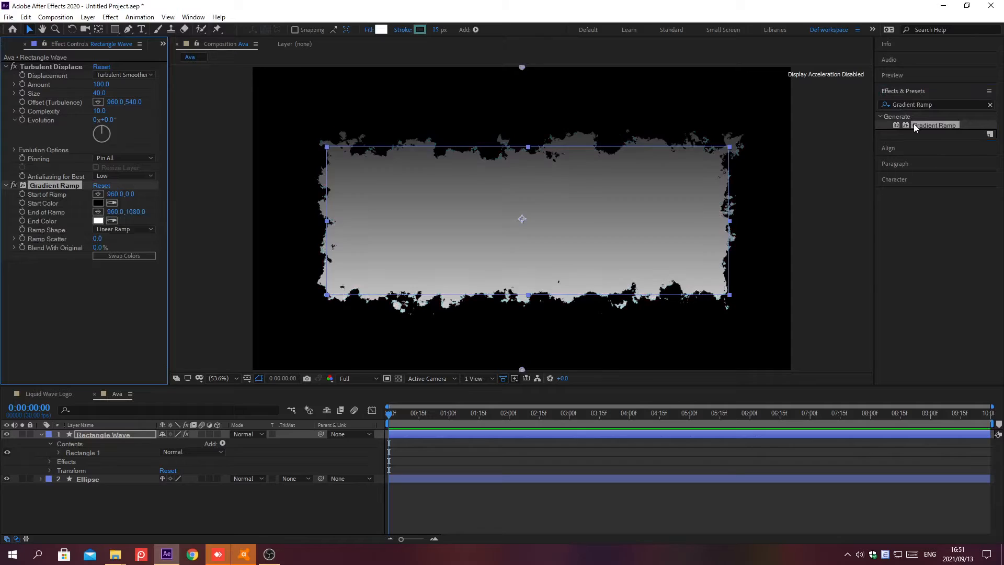
left_click(902, 89)
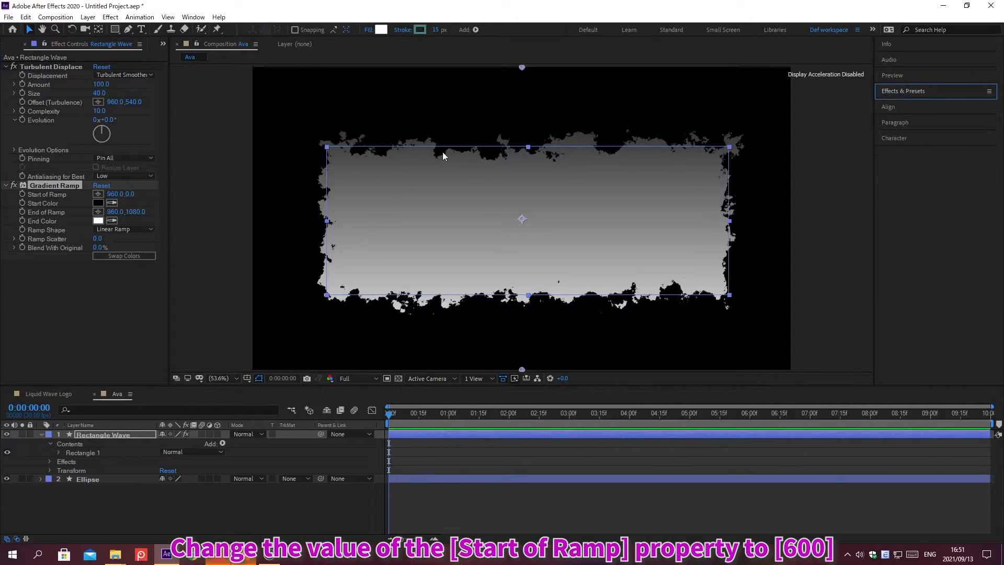
Set the Gradient Ramp's Start of Ramp vertical position to 600 and its Start Color to 6ED5E1.
left_click(129, 194)
type("600")
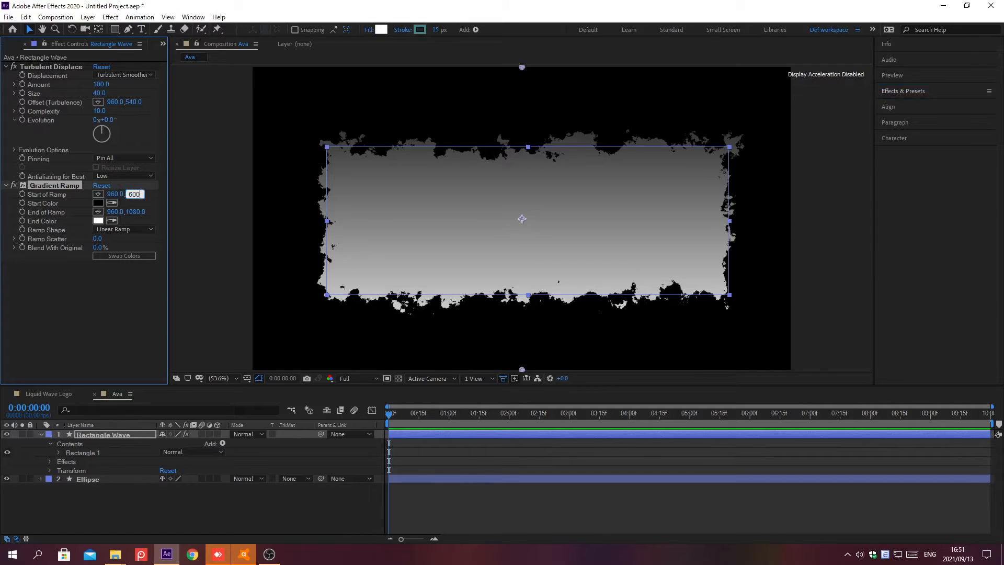
key("Return")
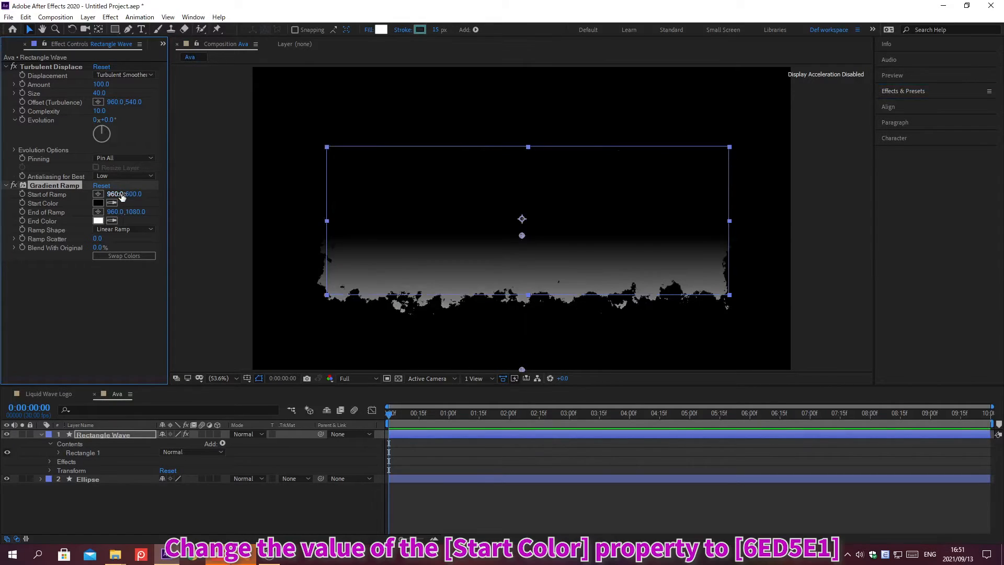
left_click(98, 203)
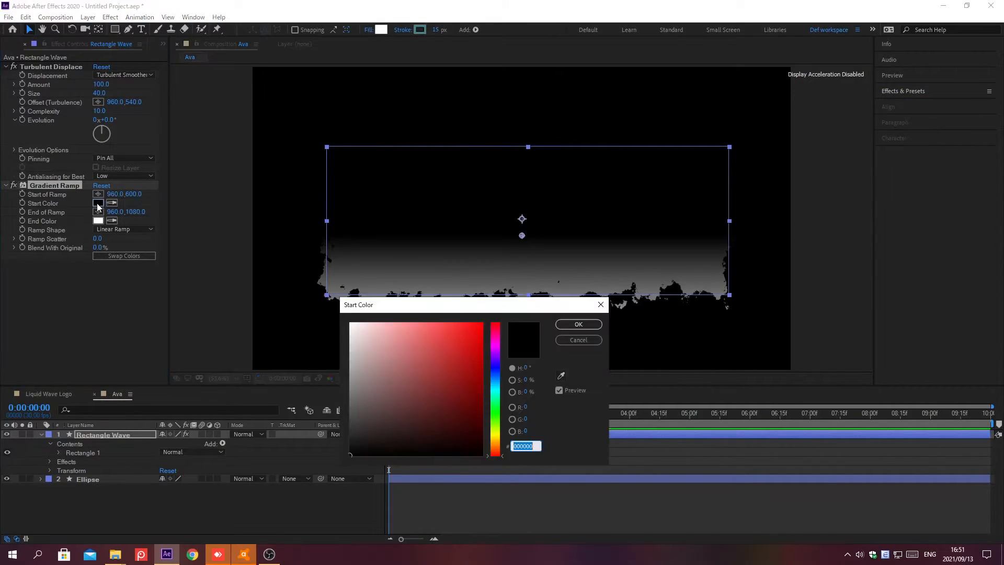
type("6ED5E1")
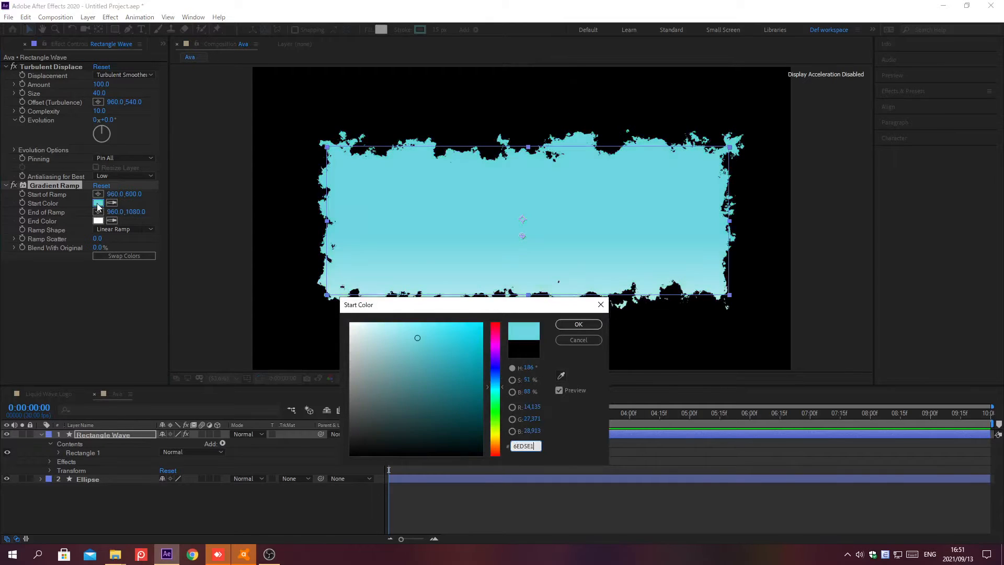
key("Return")
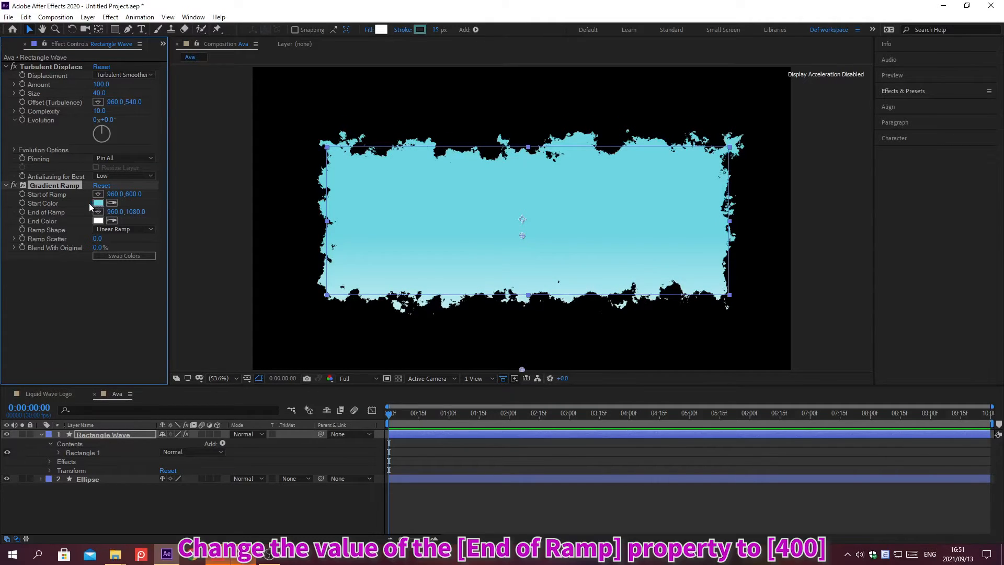
Set the Gradient Ramp's End of Ramp vertical position to 400 and its End Color to F373A0.
left_click(132, 211)
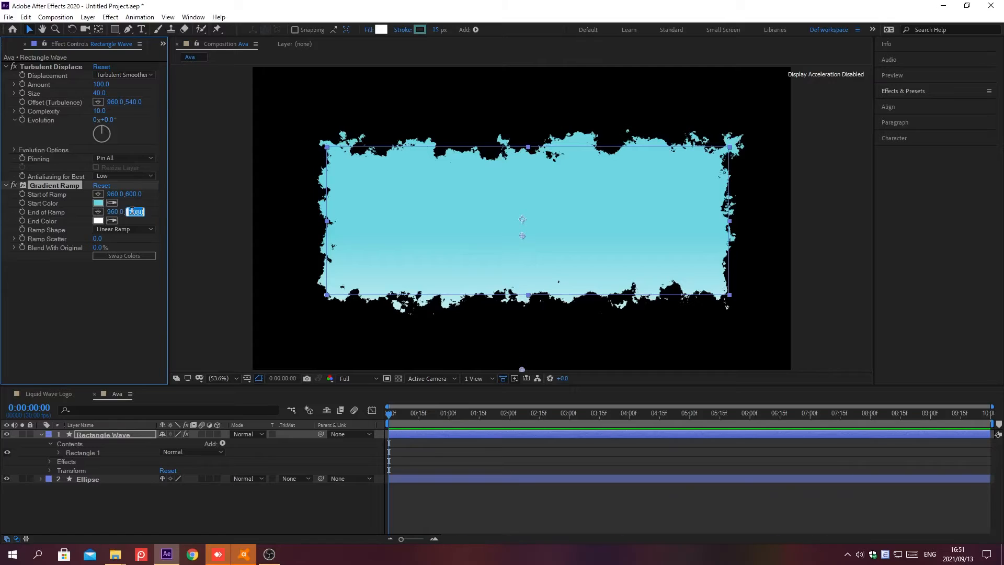
type("400")
key("Return")
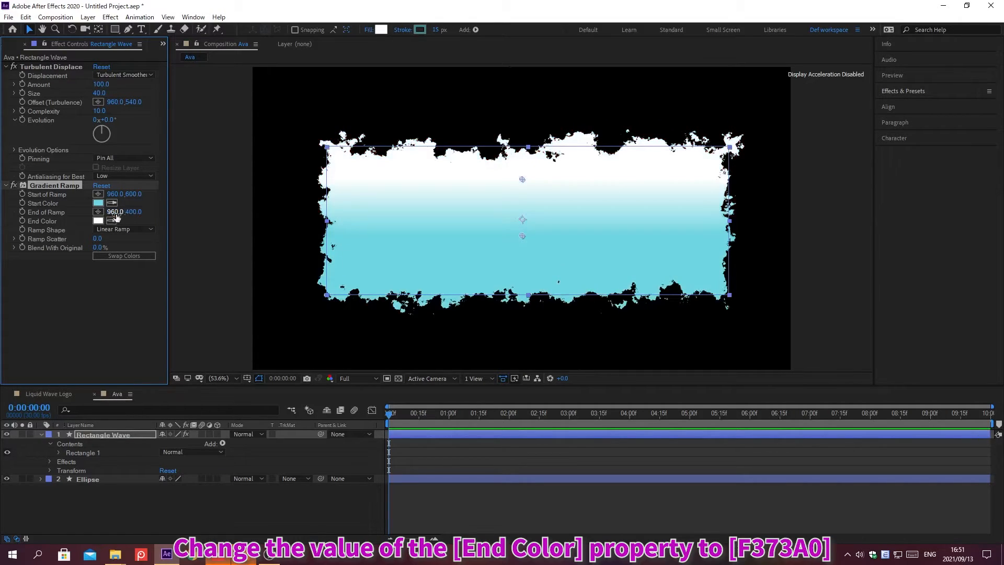
left_click(98, 221)
type("F3")
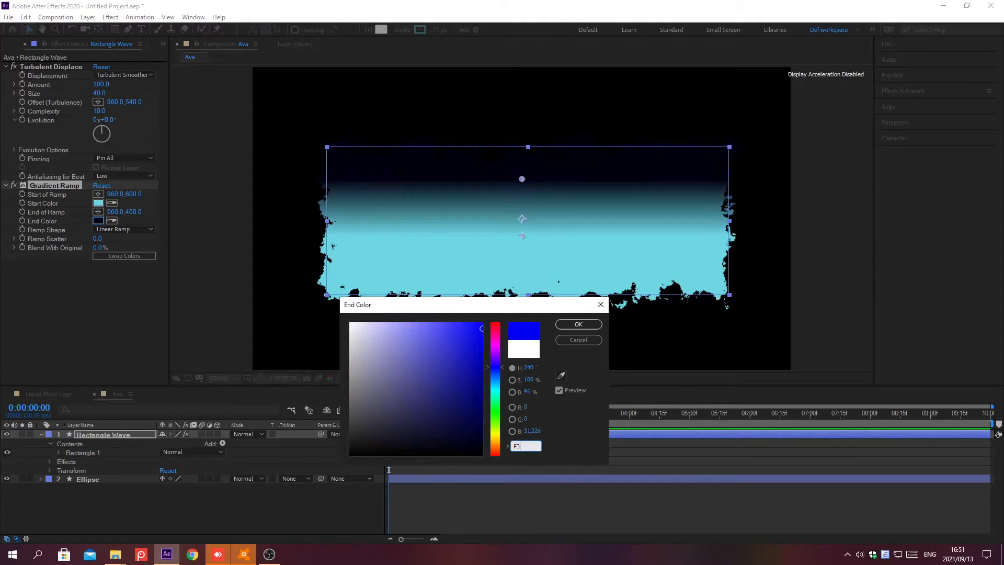
type("73A0")
key("Return")
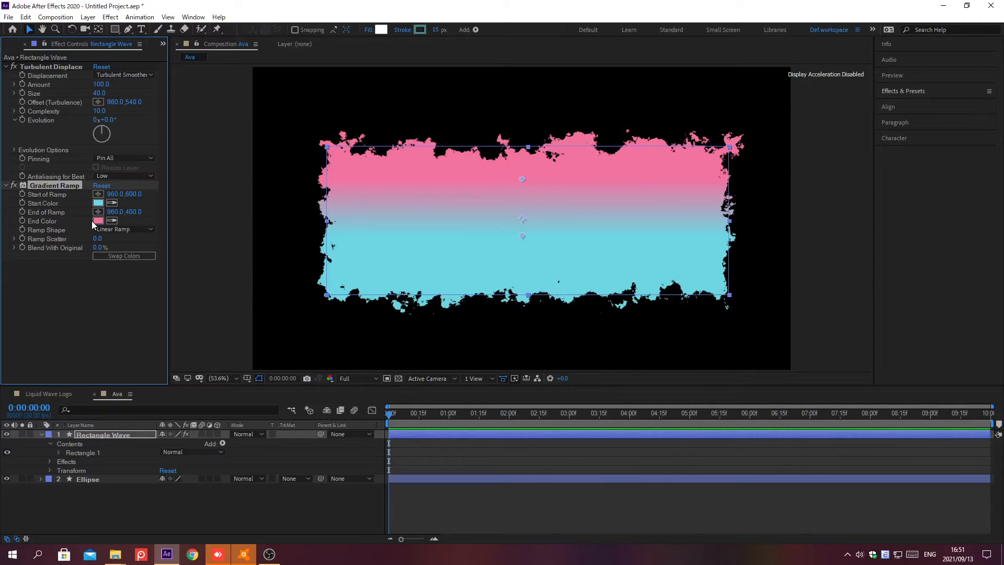
At 0;00;00;00, unlink the Rectangle Wave layer's Scale proportions and keyframe its Scale at 60, 0%.
key("s")
key("alt+shift+j")
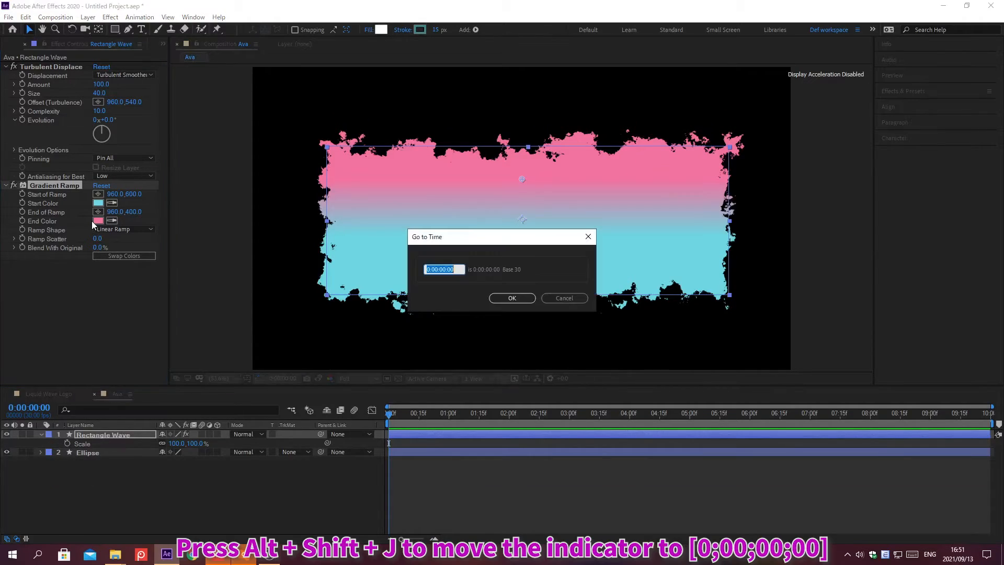
type("0;00;00;00")
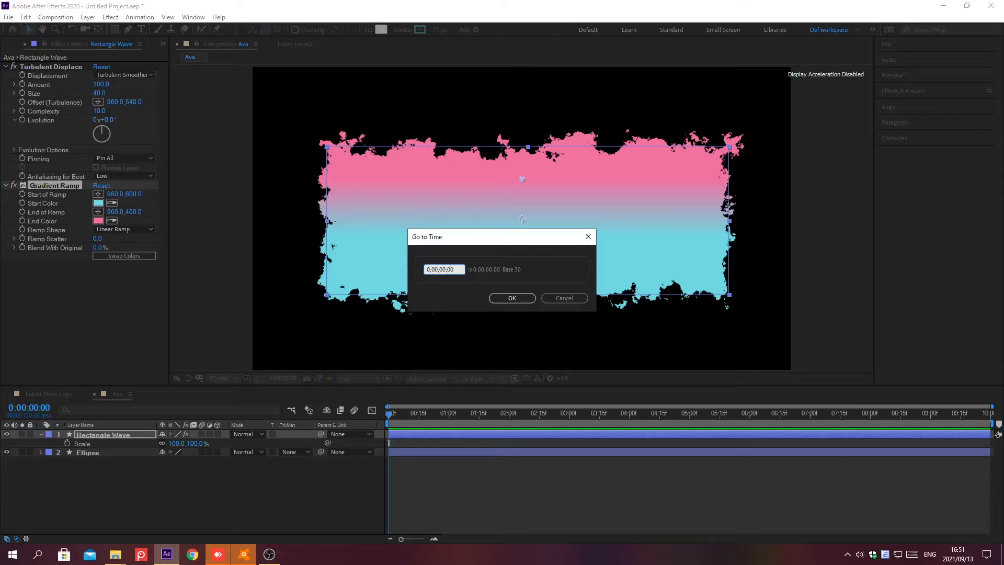
key("Return")
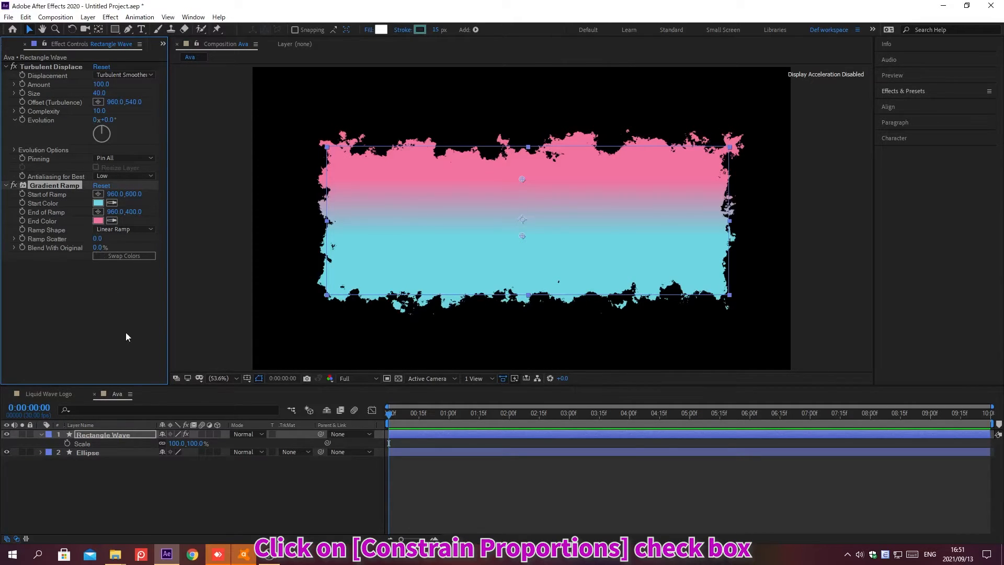
left_click(160, 443)
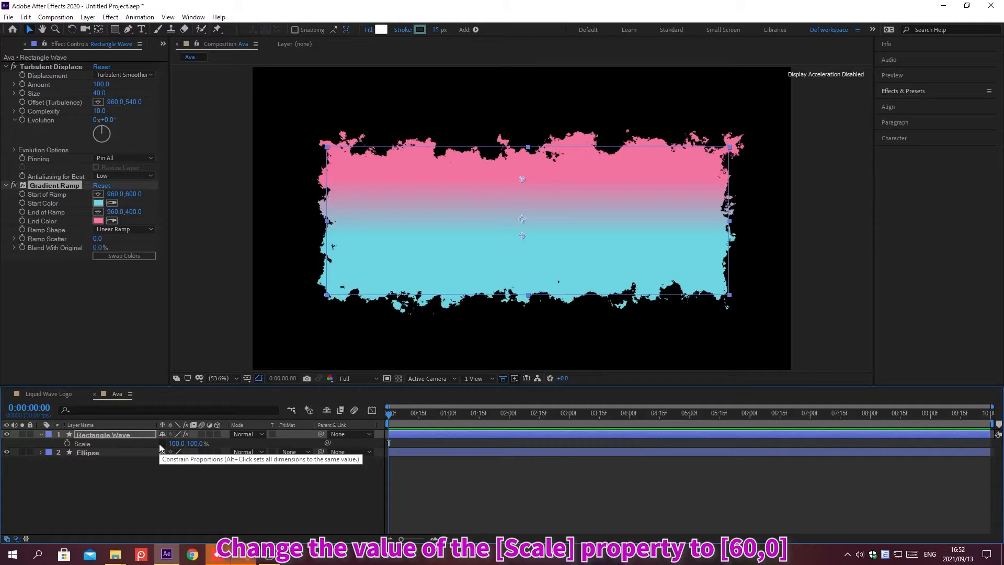
left_click(173, 443)
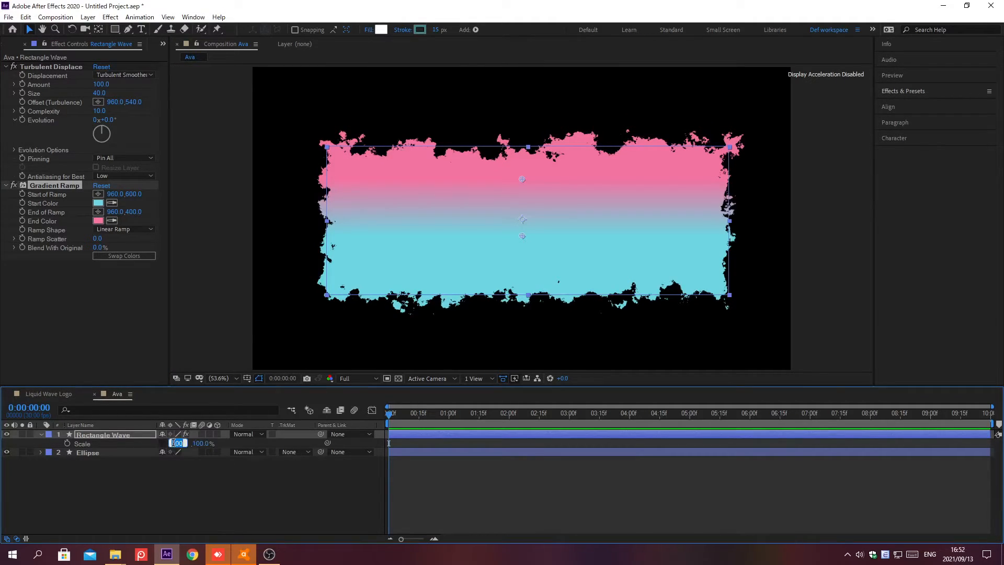
type("60,0")
key("Return")
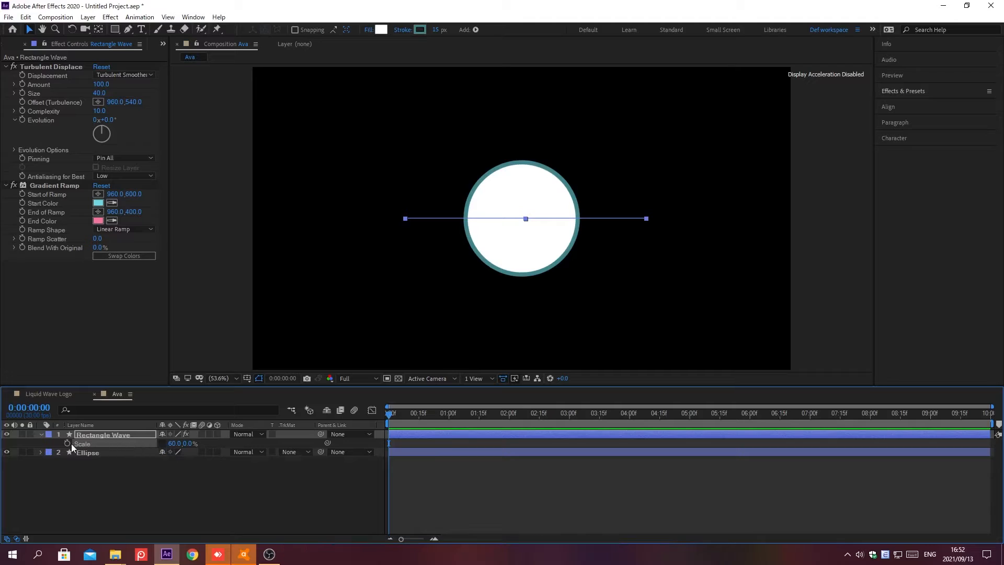
Add a Scale keyframe of 60, 100% to the Rectangle Wave layer at 0;00;00;15.
key("alt+shift+j")
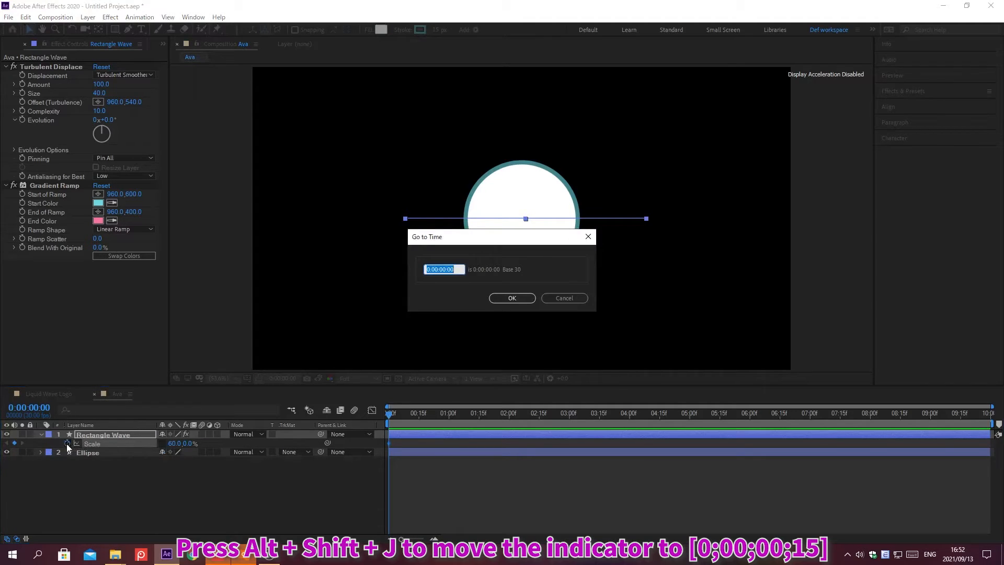
type("0;00;00;15")
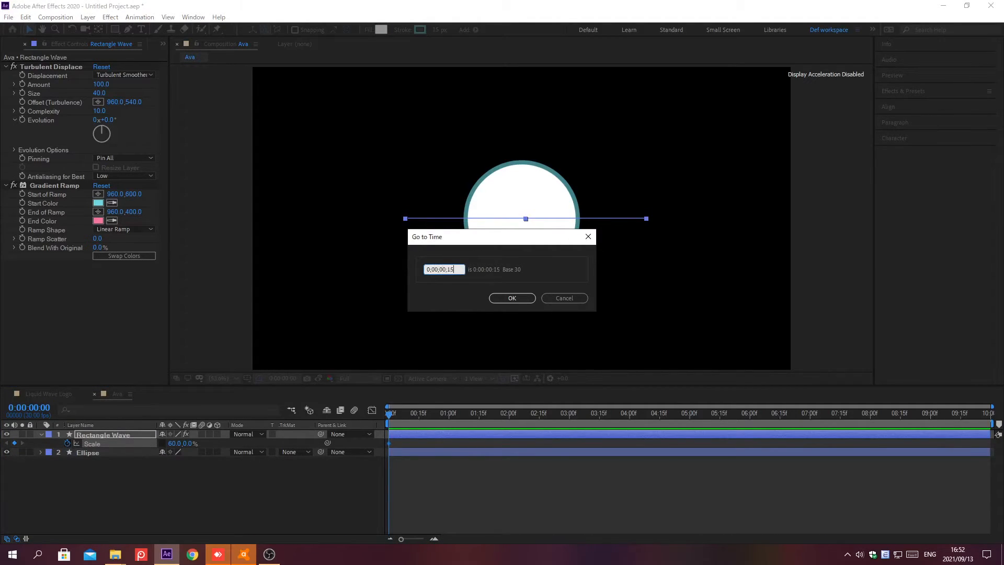
key("Return")
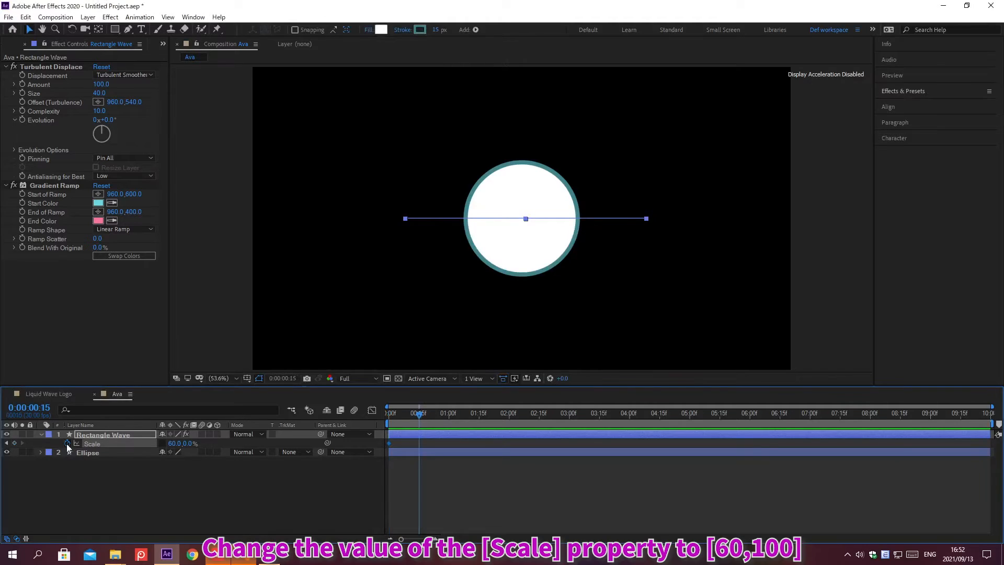
left_click(173, 444)
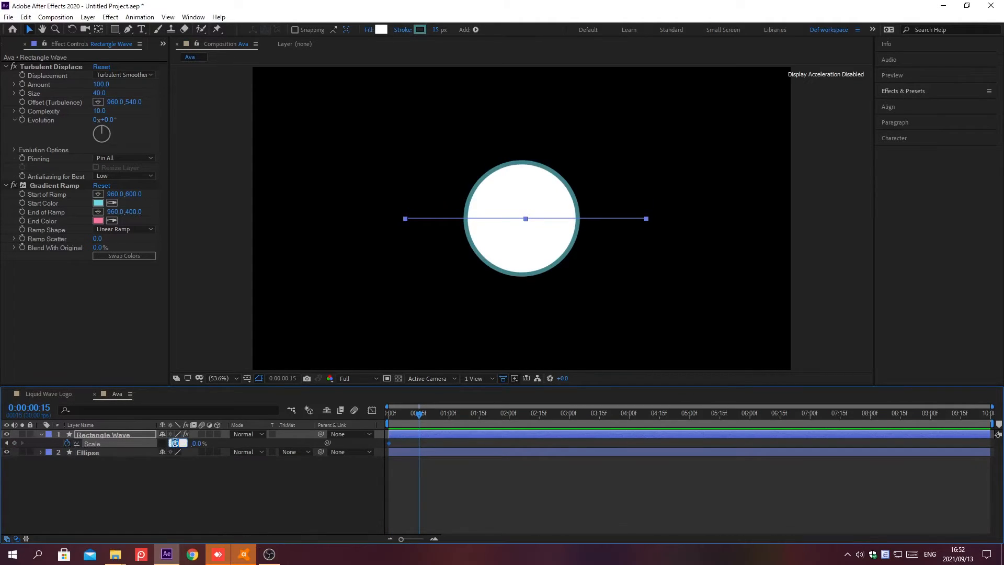
key("Tab")
type("100")
key("Return")
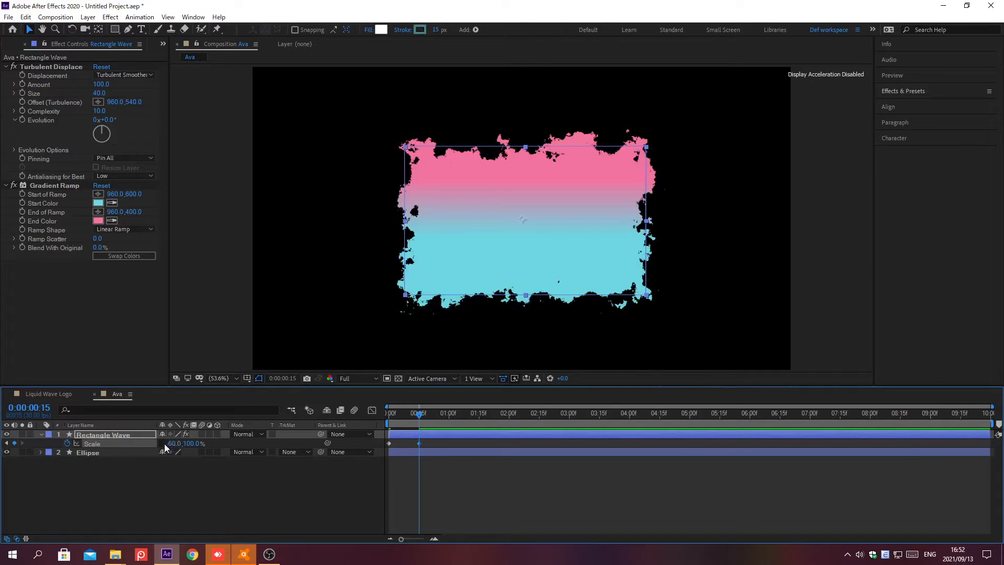
left_click(41, 435)
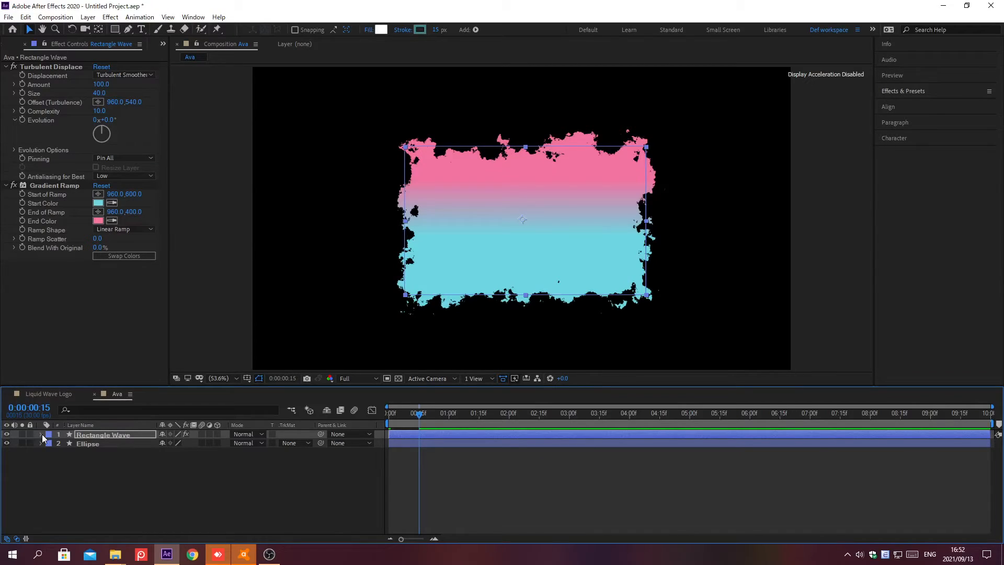
Move the Rectangle Wave layer below the Ellipse layer and set its track matte to Alpha Matte "Ellipse".
key("ctrl+bracketleft")
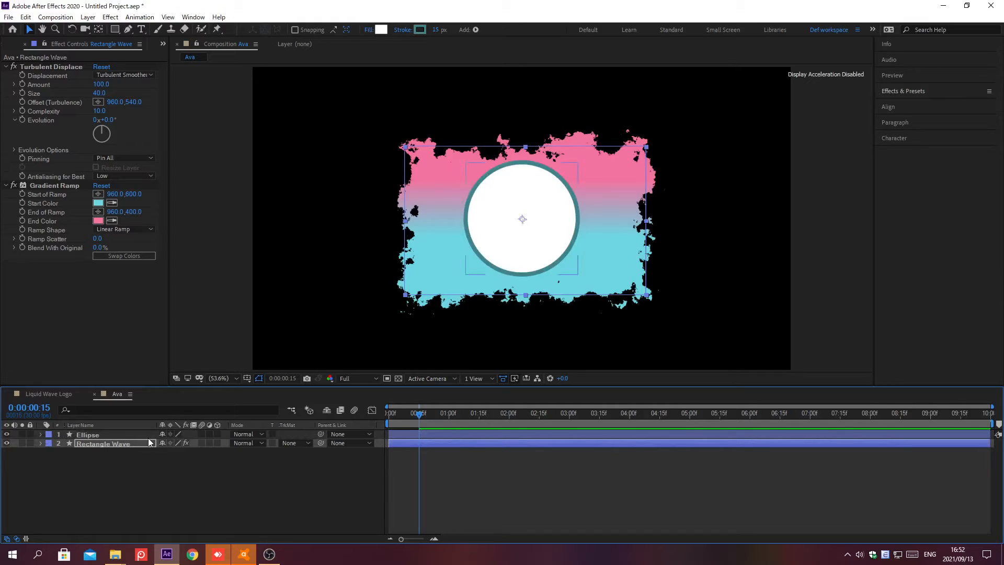
left_click(305, 444)
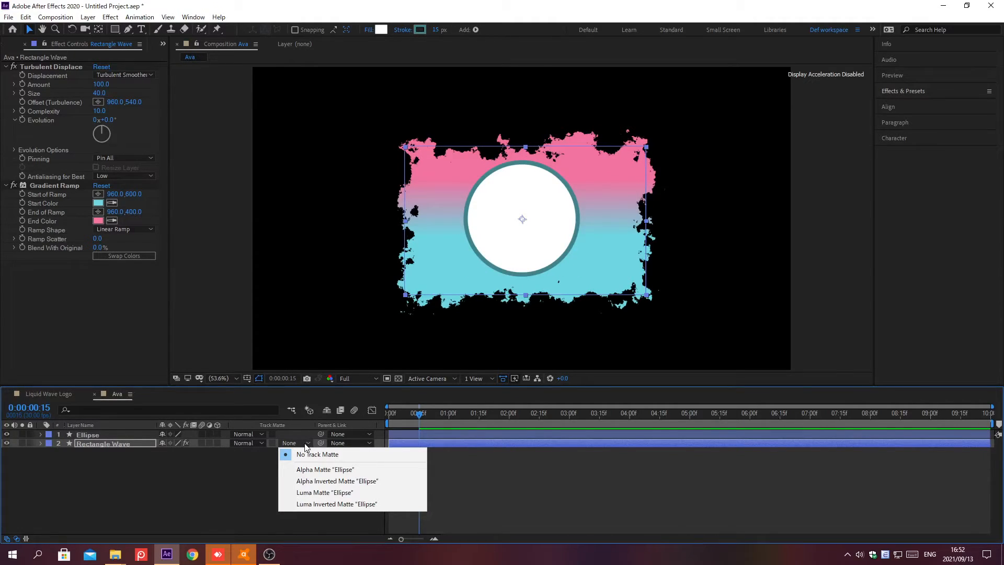
left_click(313, 469)
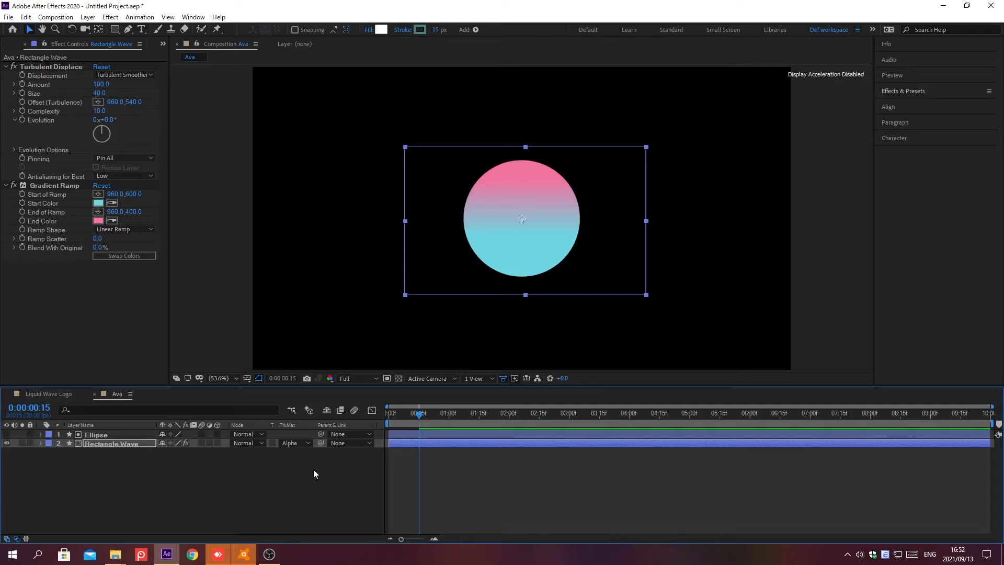
Import 01 logo.png and 02 Background.png from the 02_work folder into the project as footage.
key("ctrl+0")
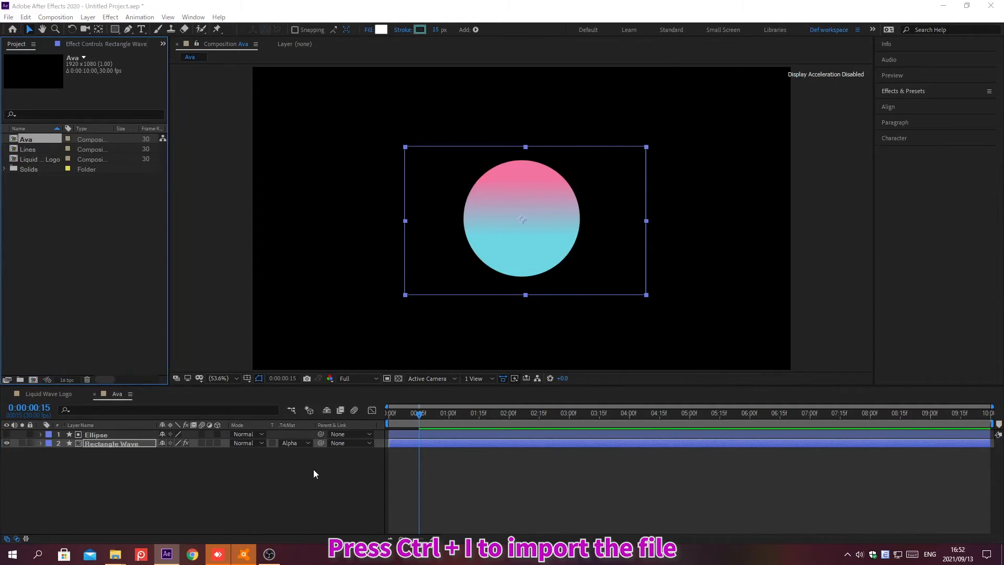
key("ctrl+i")
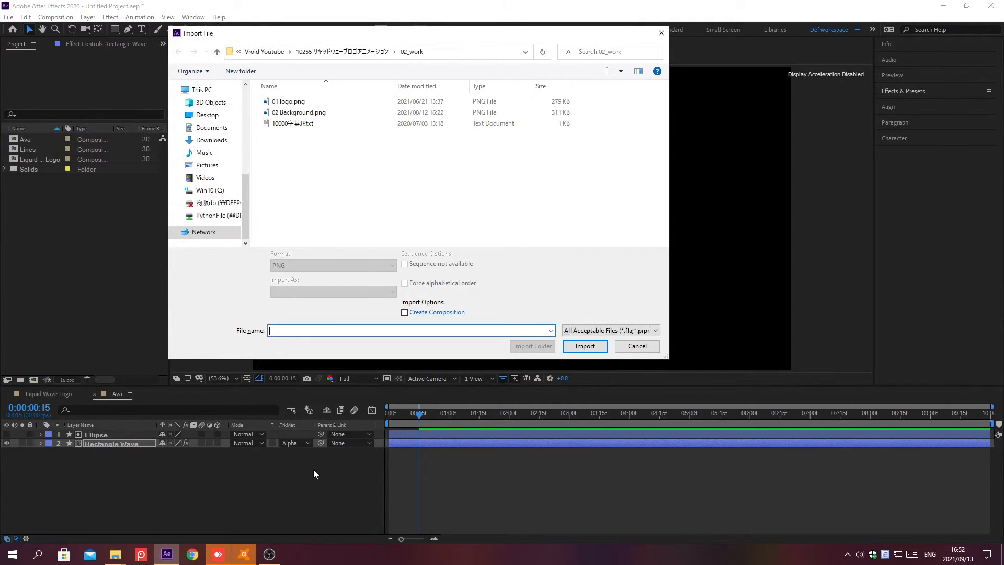
key("alt+d")
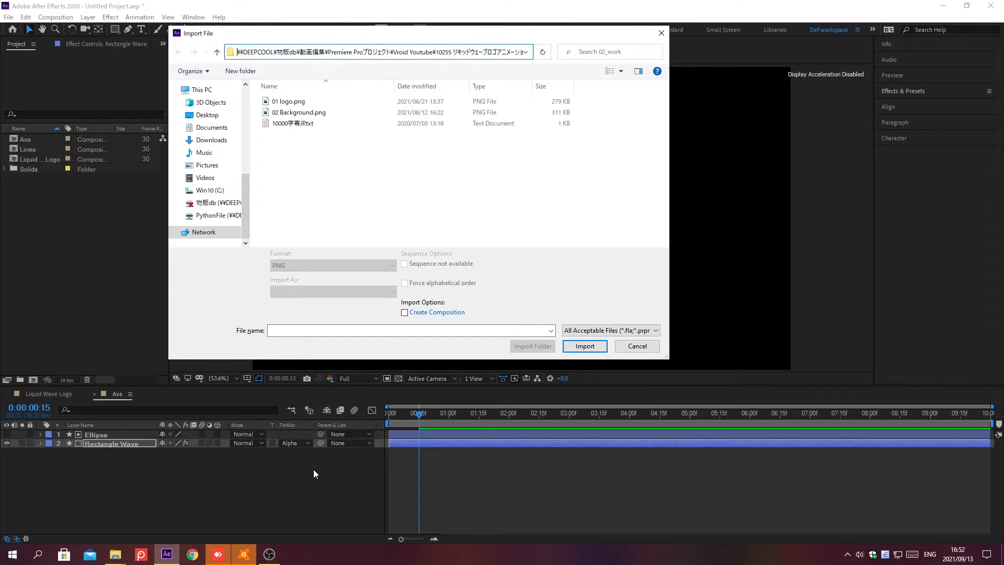
key("Return")
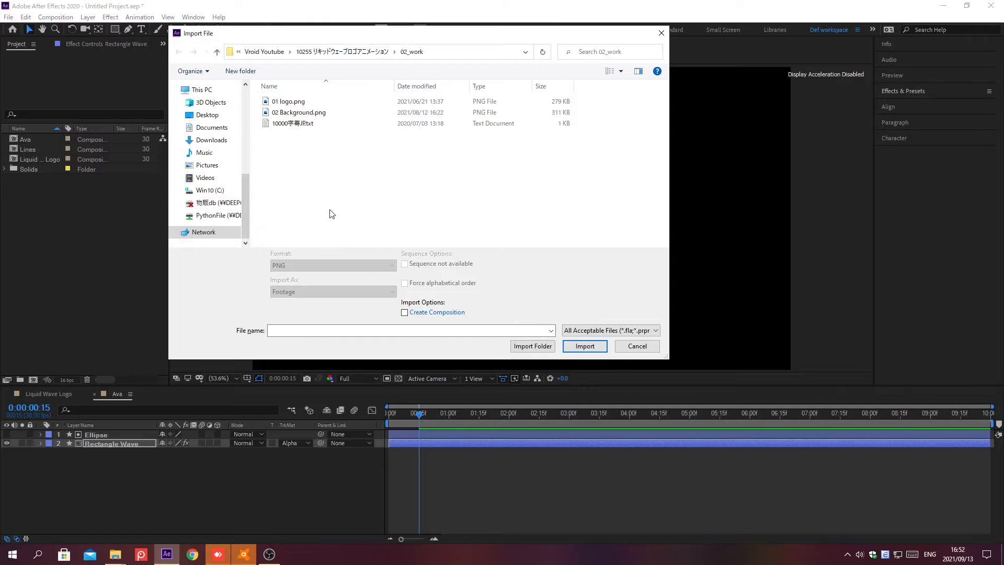
left_click(288, 102)
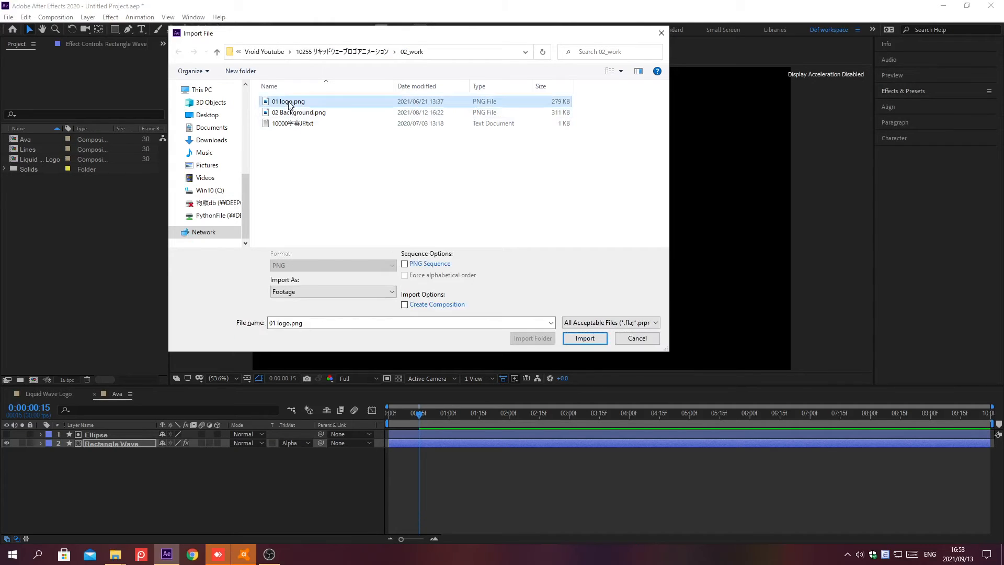
left_click(300, 115, "shift")
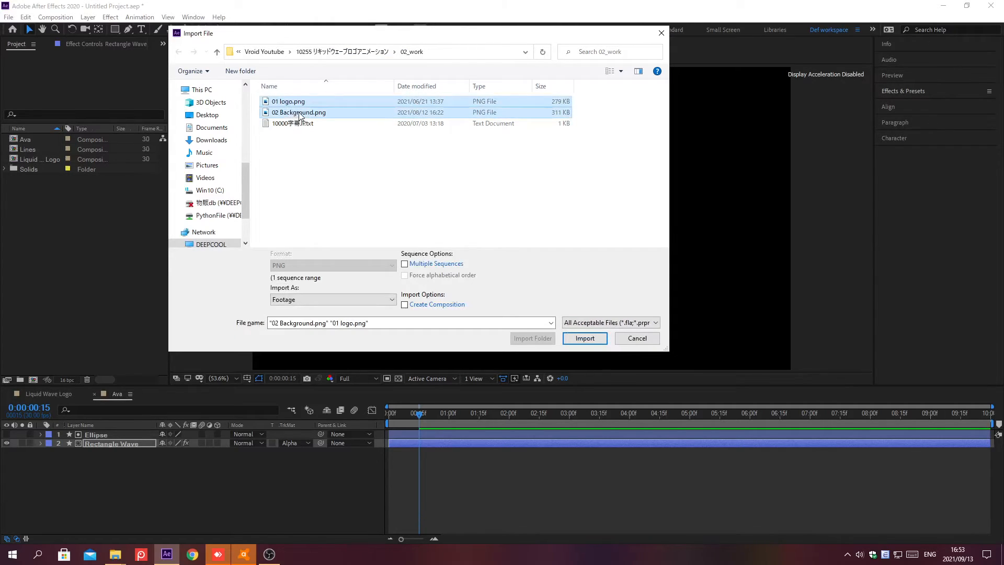
key("Return")
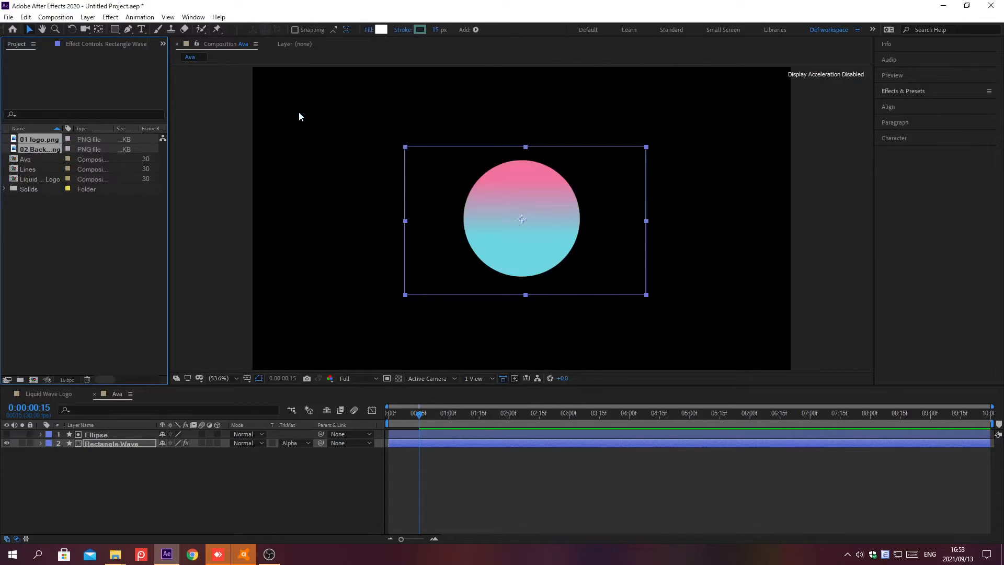
left_click(69, 325)
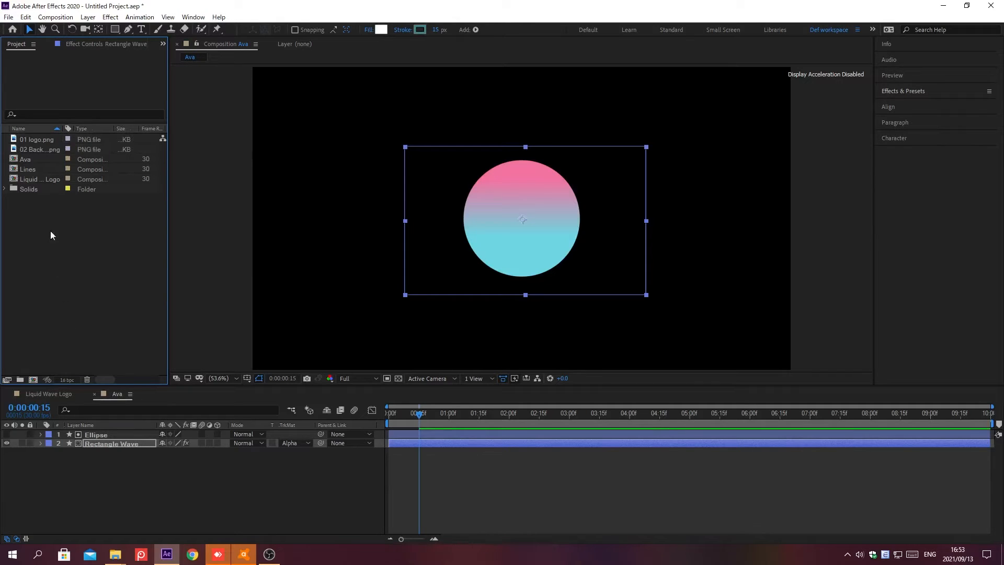
Add 01 logo.png to the Ava composition and bring it to the front of the layer stack.
left_click(33, 140)
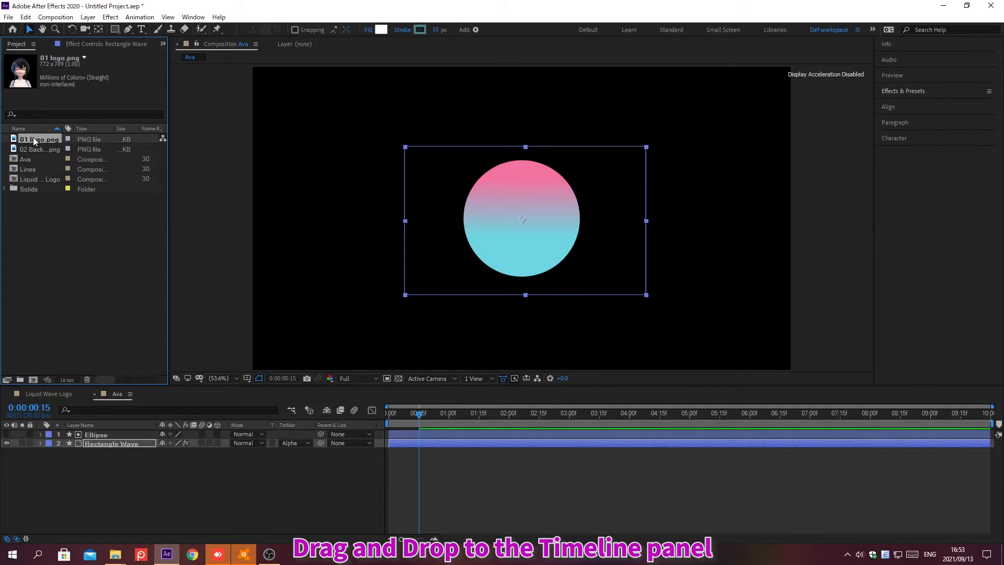
left_click_drag(33, 137, 139, 523)
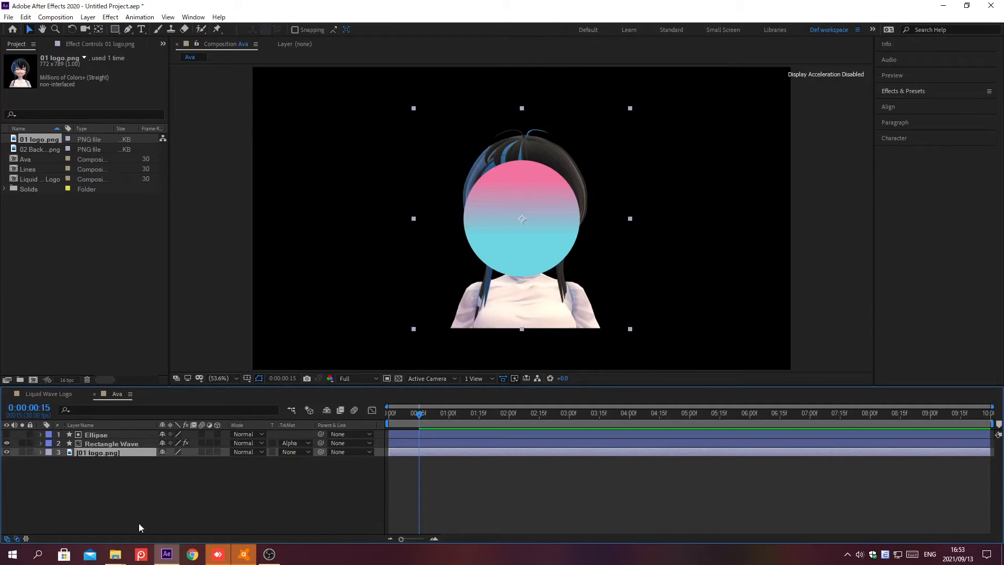
key("ctrl+shift+bracketright")
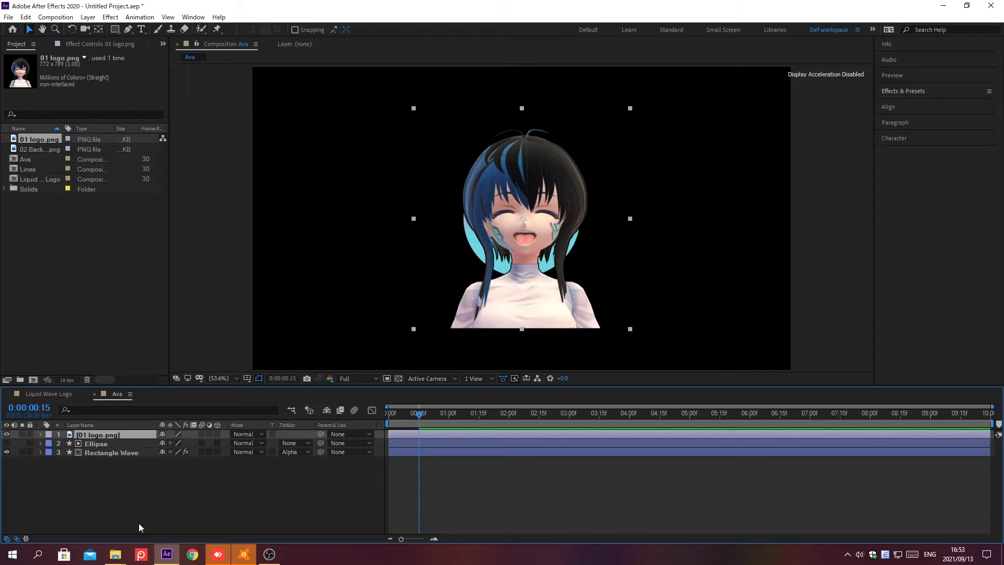
Set the 01 logo.png layer's Scale to 50%.
key("s")
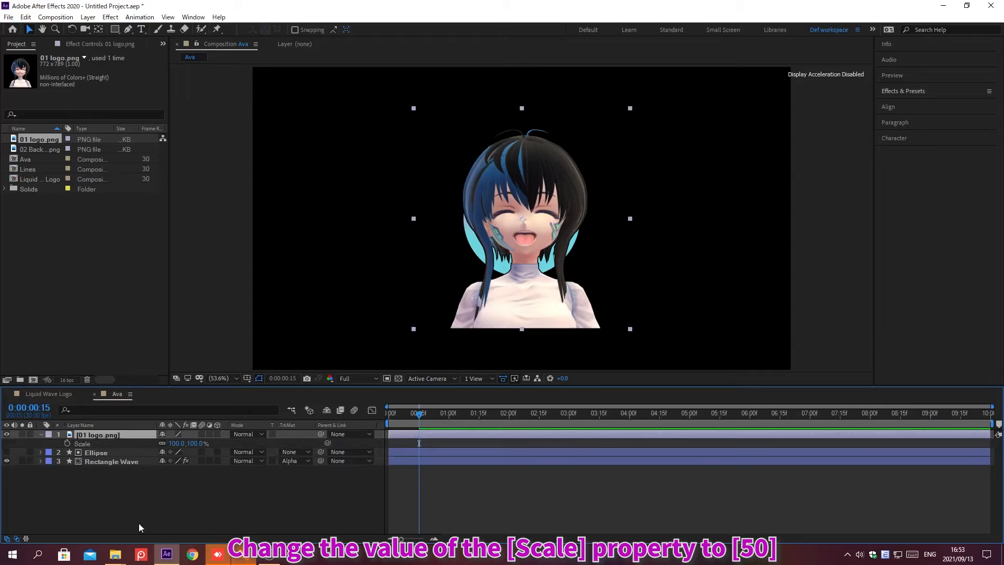
left_click(173, 443)
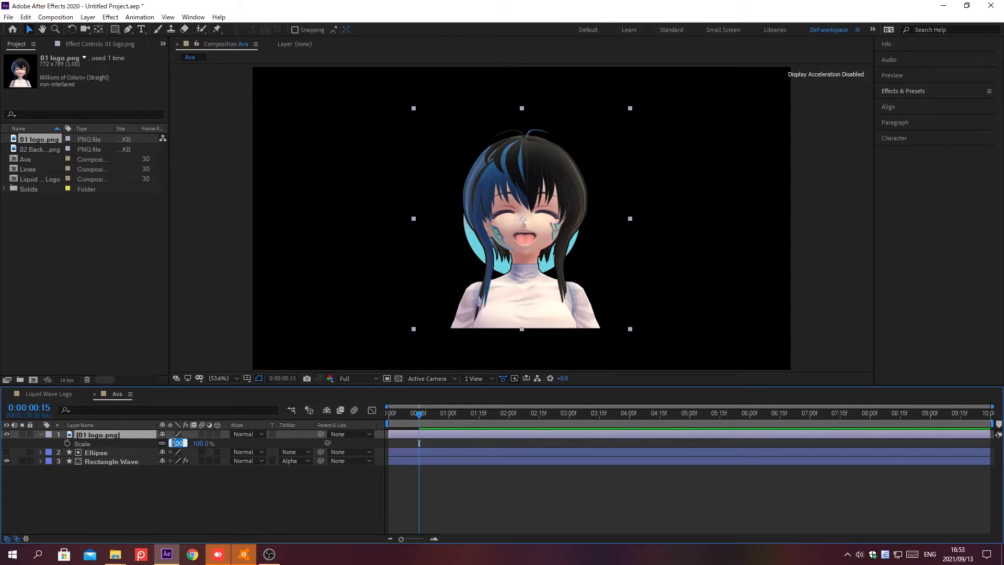
type("50")
key("Return")
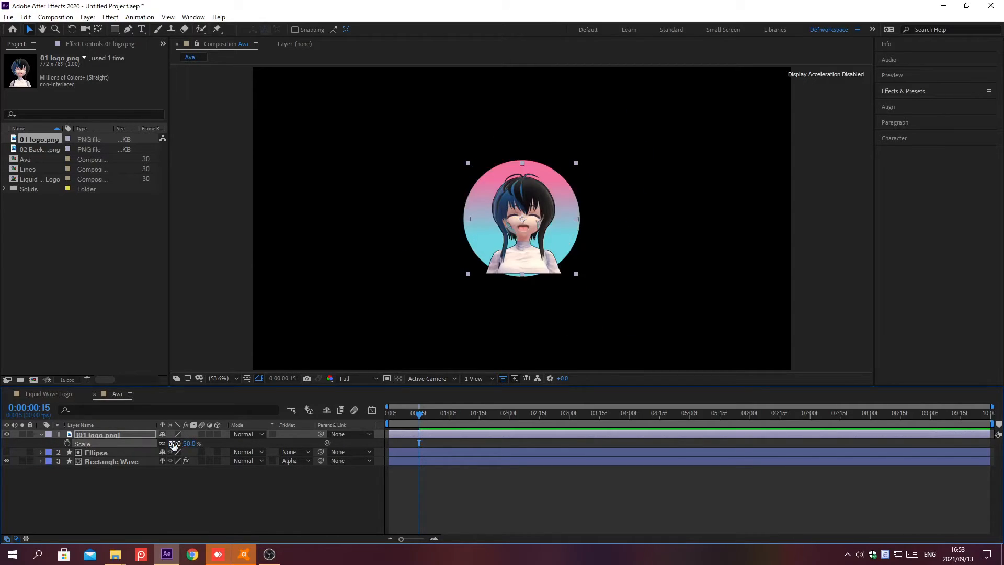
left_click(41, 434)
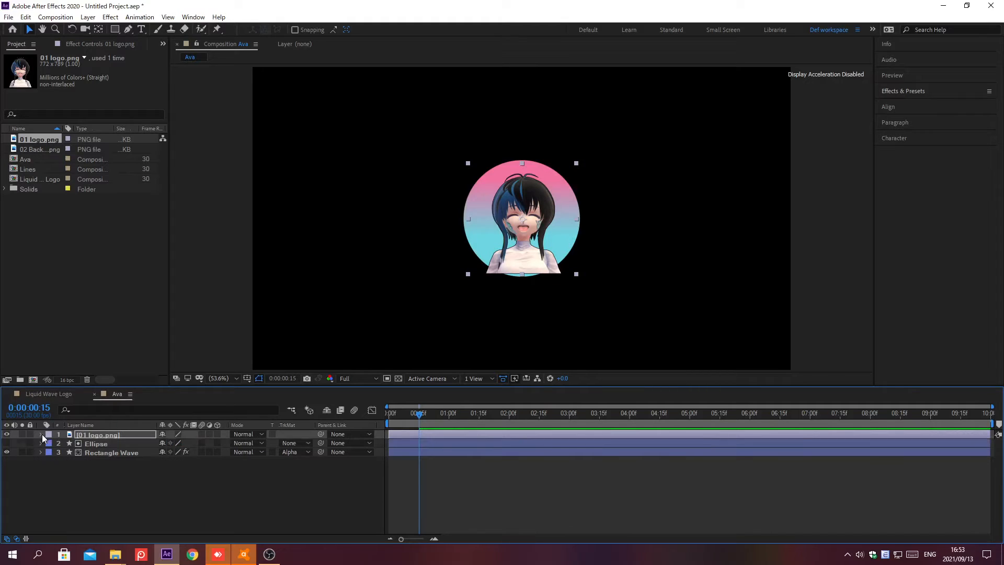
Duplicate the Ellipse layer, place the copy directly above 01 logo.png, and use it as the logo's alpha matte.
left_click(129, 441)
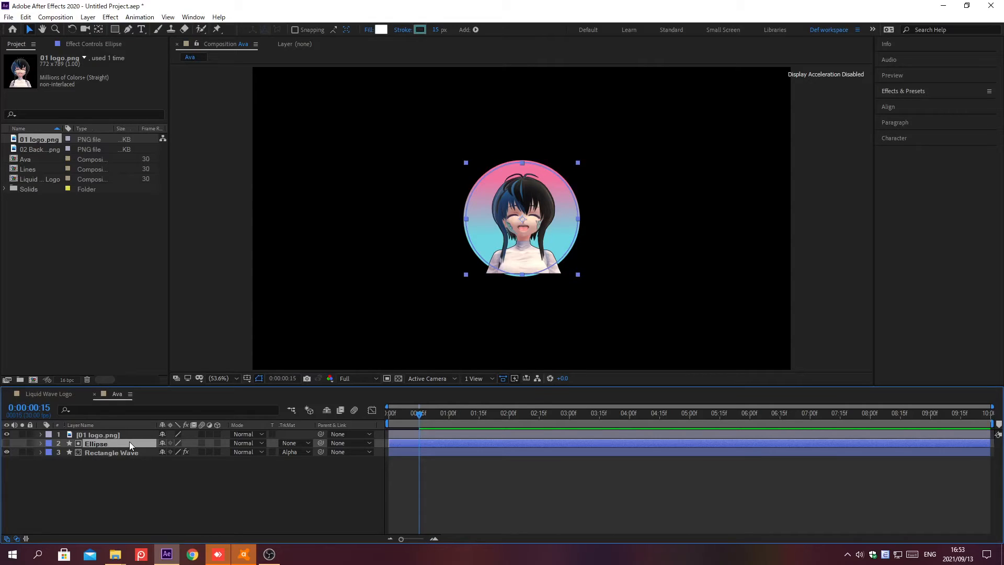
key("ctrl+d")
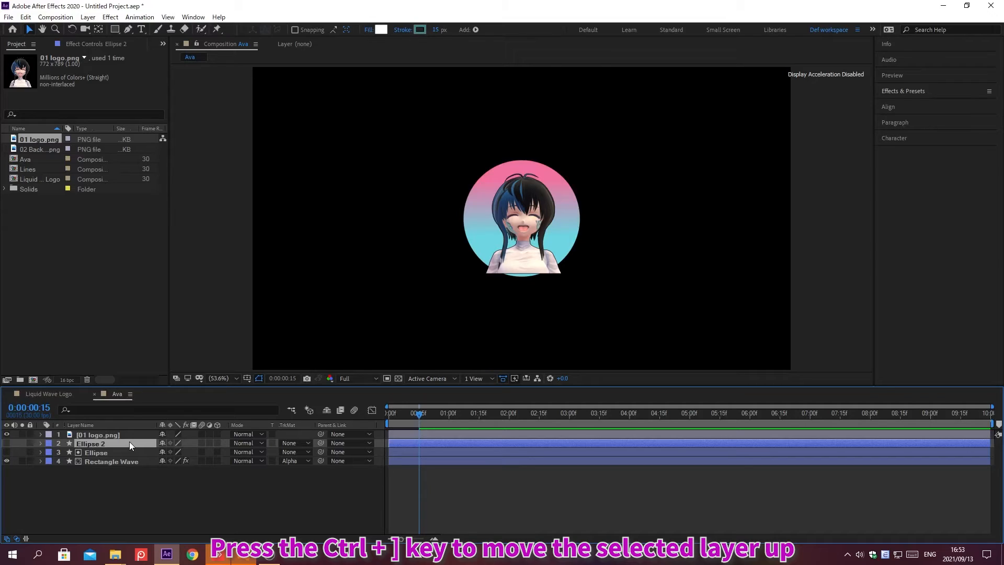
key("ctrl+bracketright")
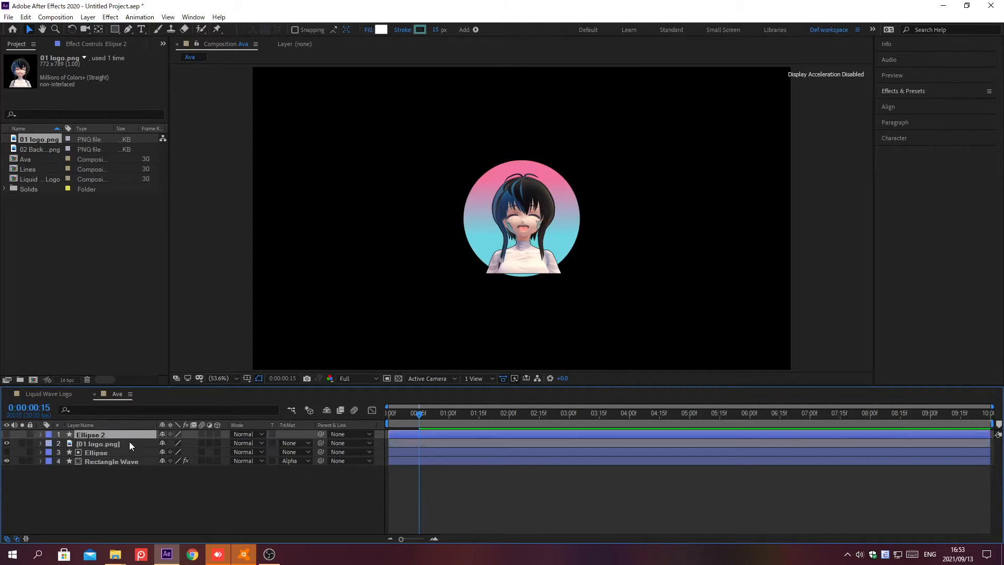
left_click(306, 444)
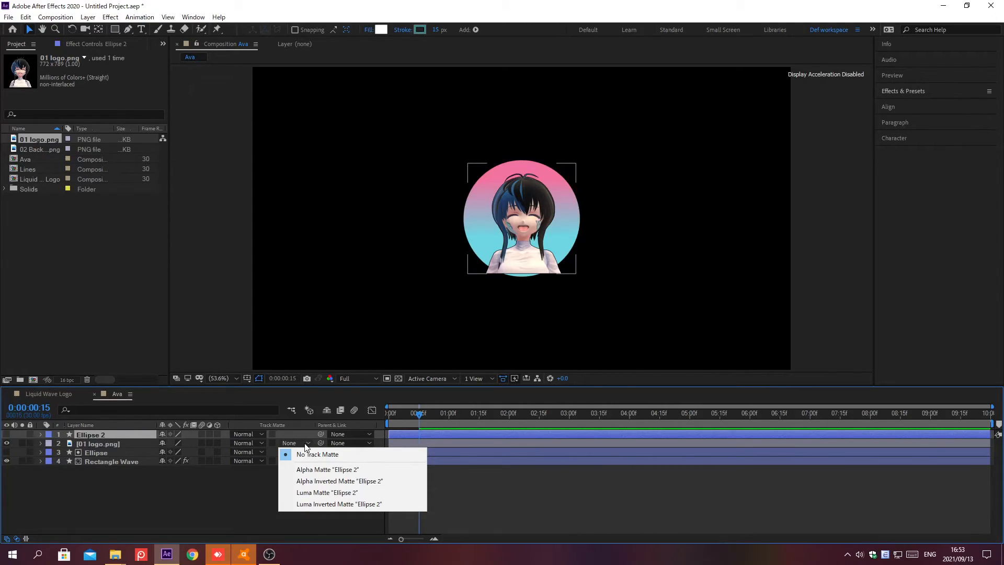
left_click(313, 469)
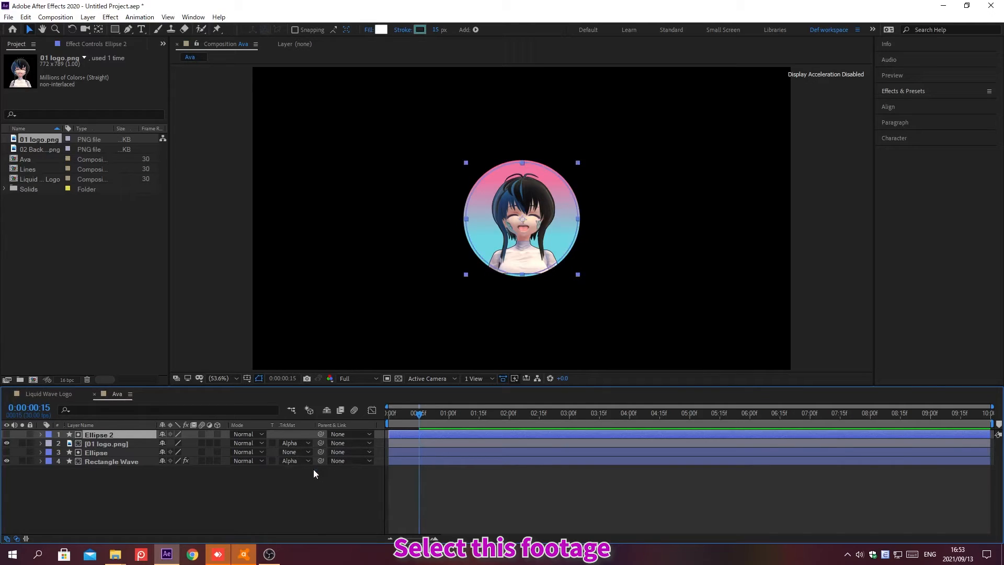
Duplicate the Ava composition in the project and rename the copy Shadow.
left_click(33, 158)
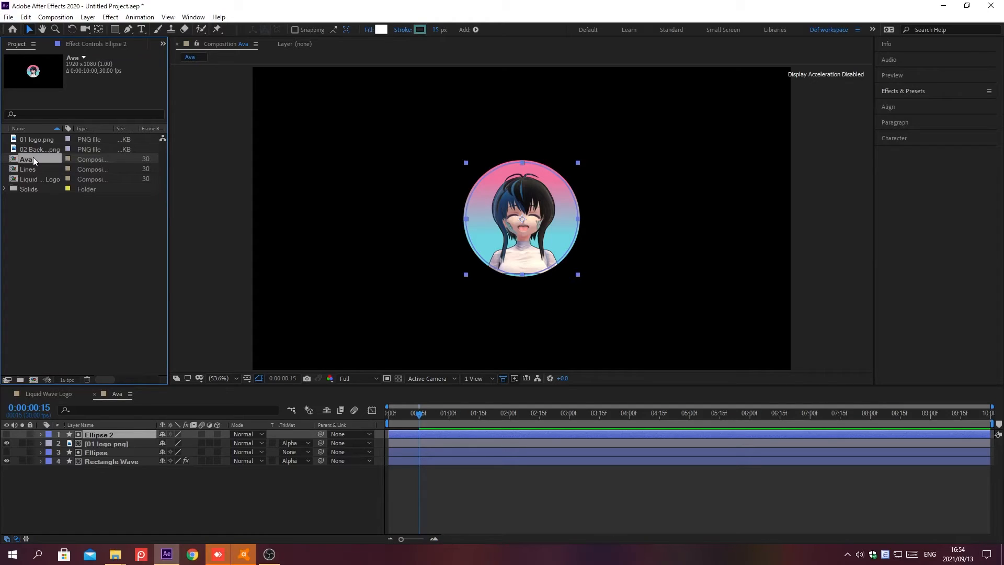
key("ctrl+v")
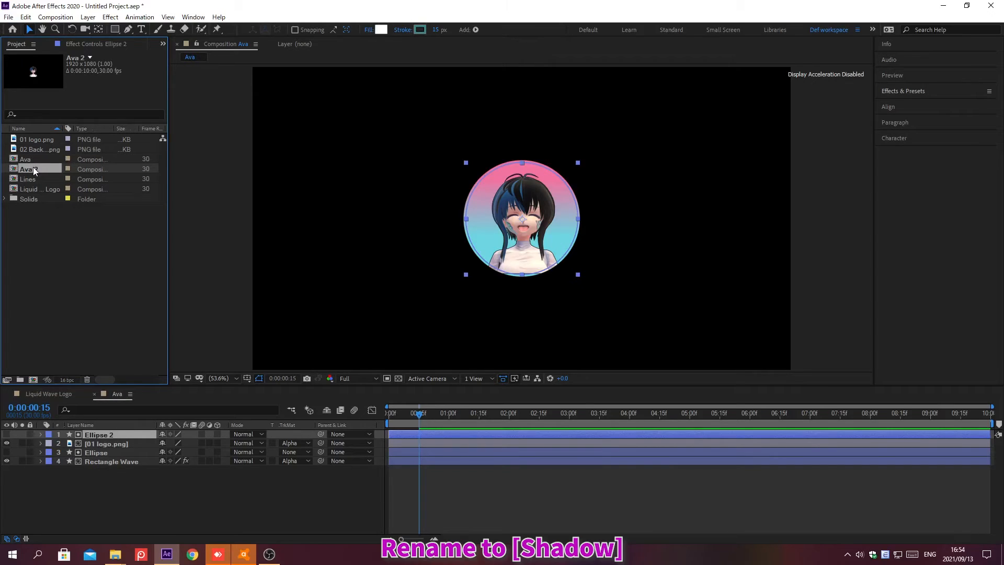
key("Return")
type("Shadow")
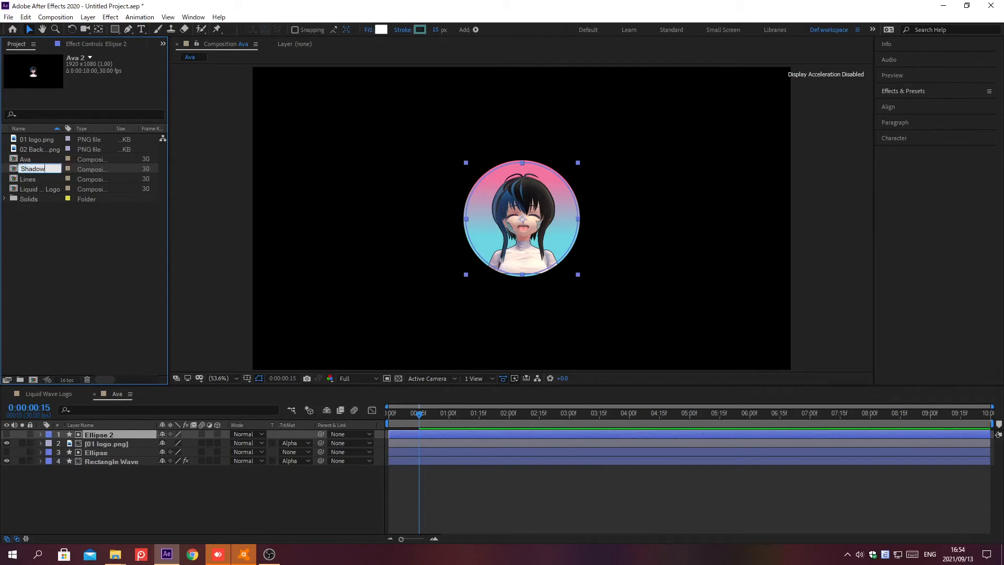
key("Return")
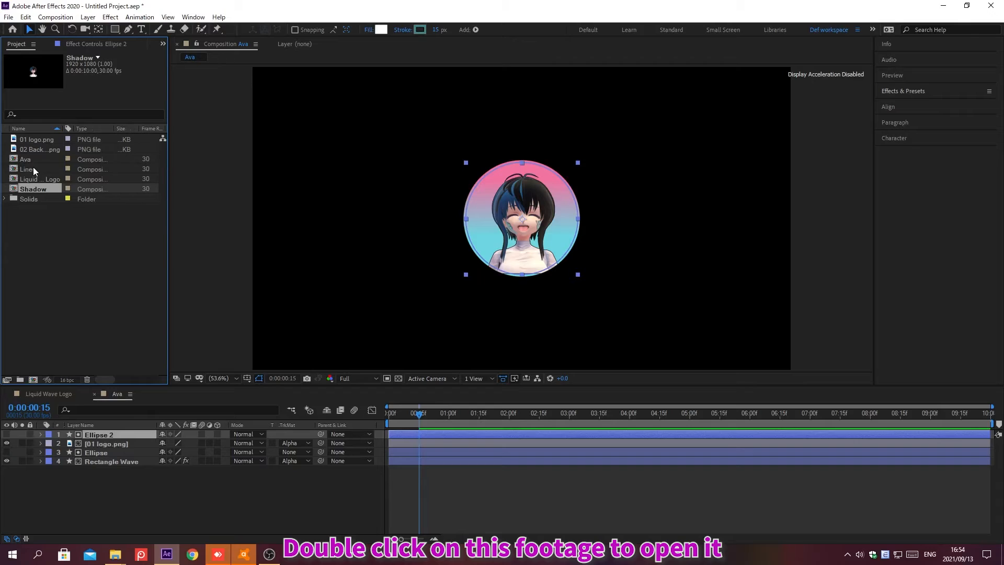
Open the Shadow composition and delete its Rectangle Wave layer.
double_click(33, 188)
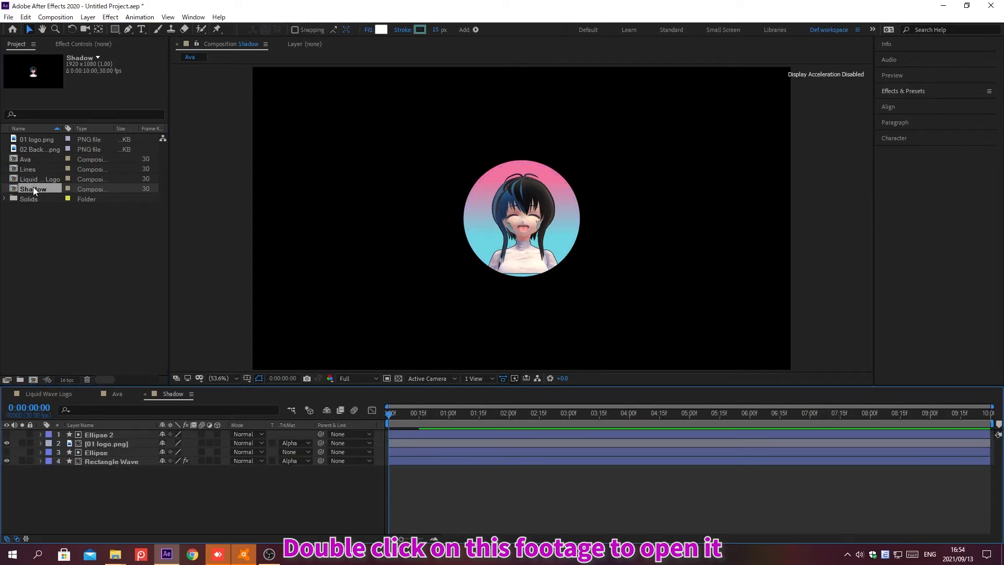
left_click(129, 461)
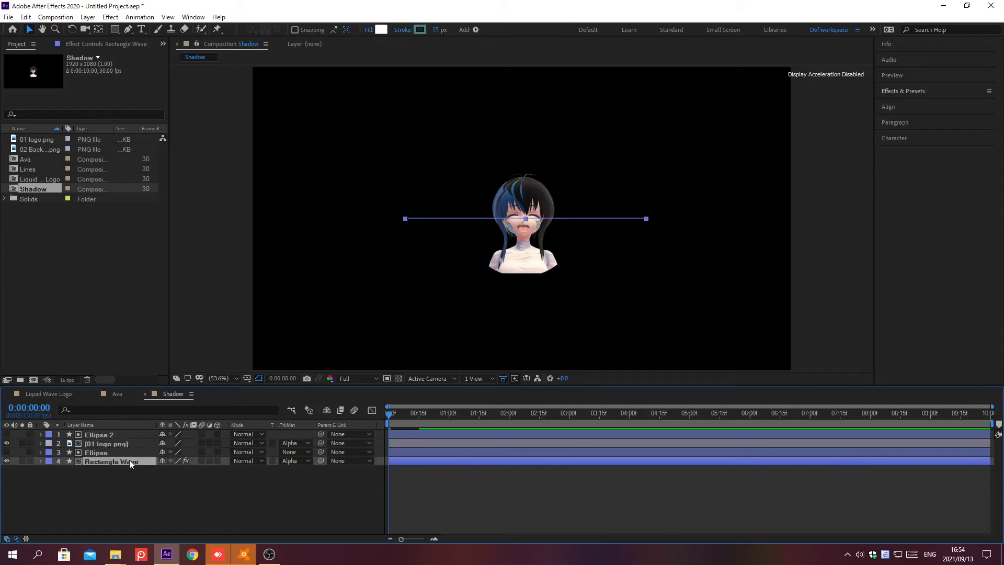
key("Delete")
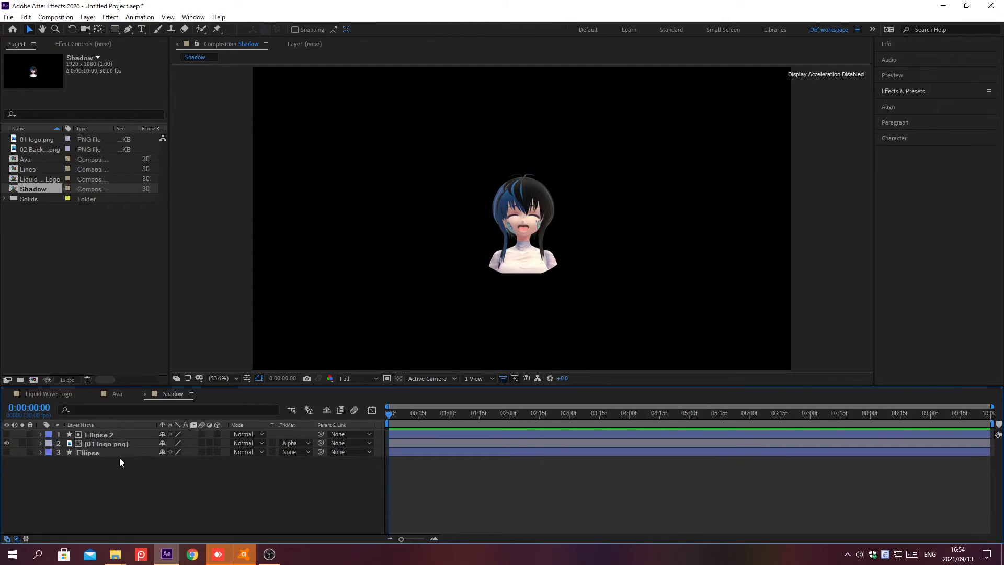
Make the Ellipse 2 and Ellipse layers visible in Shadow and set Ellipse 2's fill to None.
left_click(7, 435)
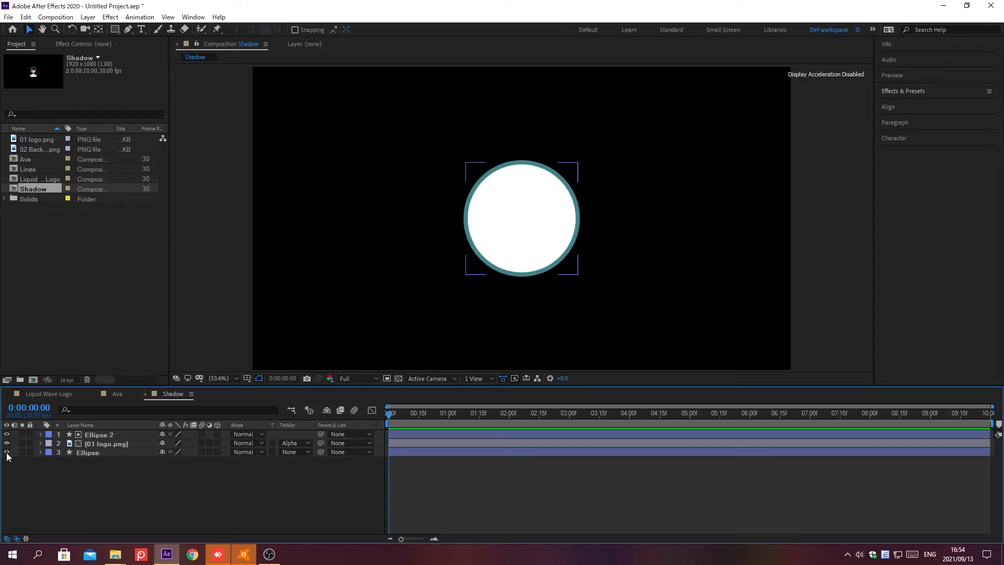
left_click(129, 434)
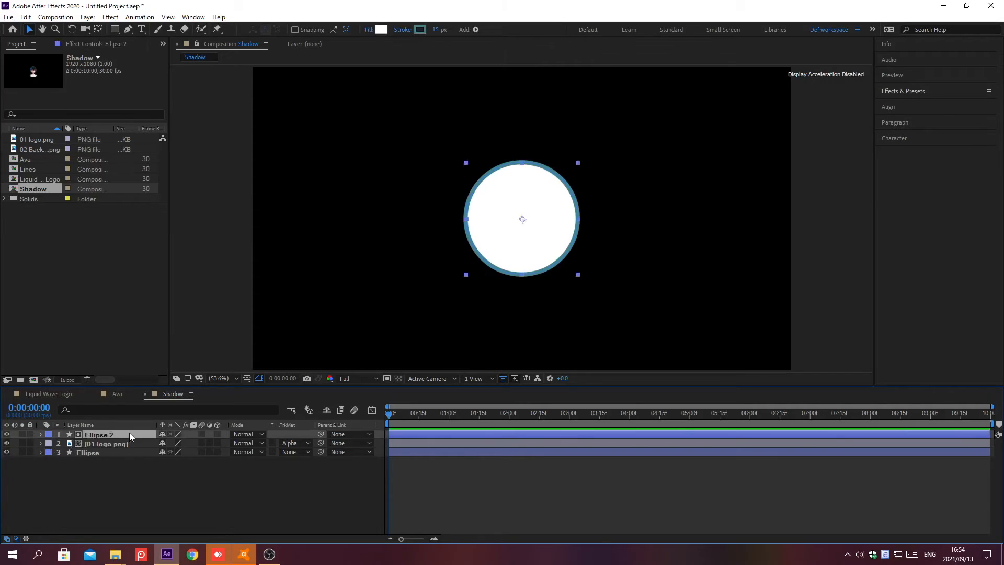
left_click(368, 30)
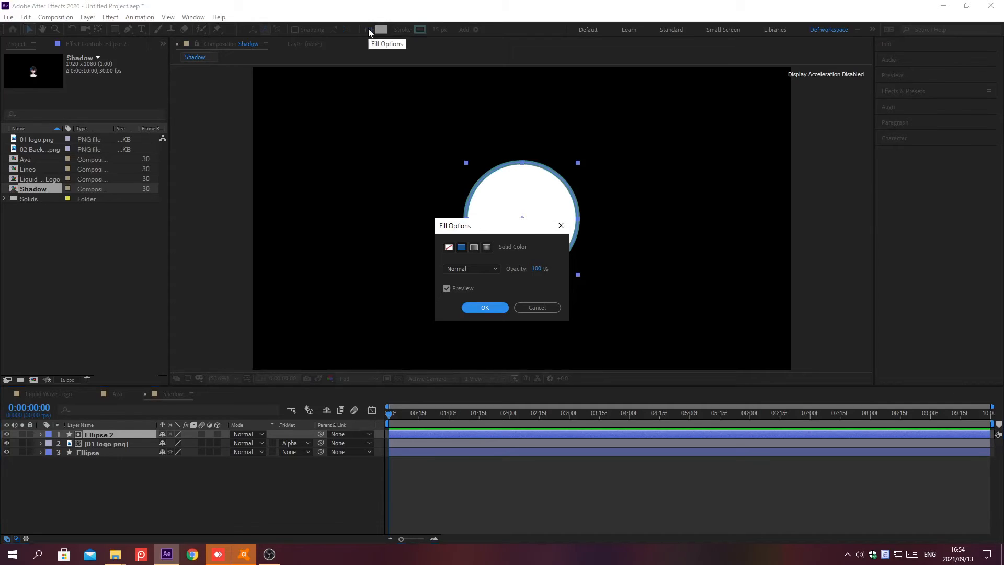
left_click(448, 247)
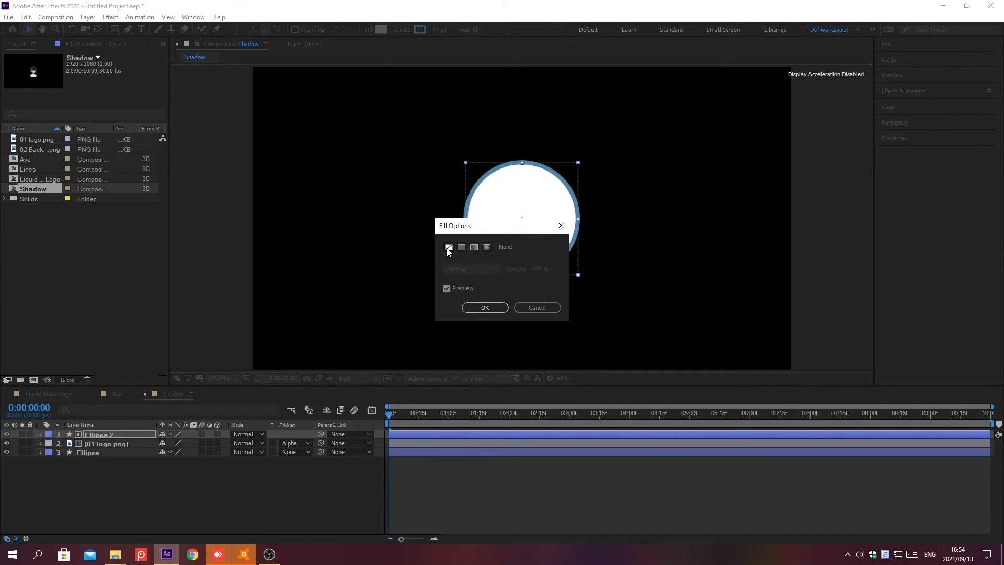
left_click(485, 308)
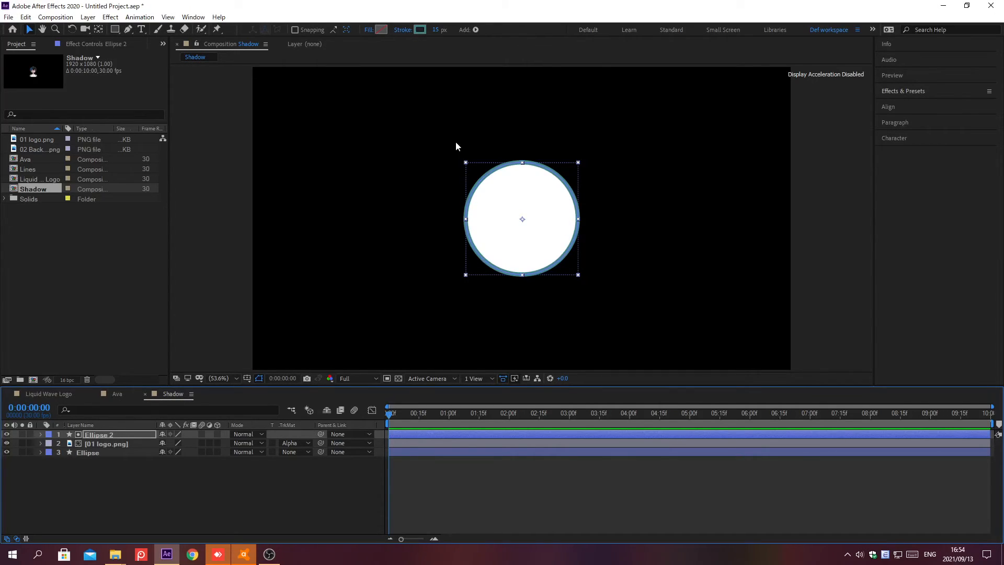
Give Ellipse 2 a 15 px stroke in color 3F838B.
left_click(437, 30)
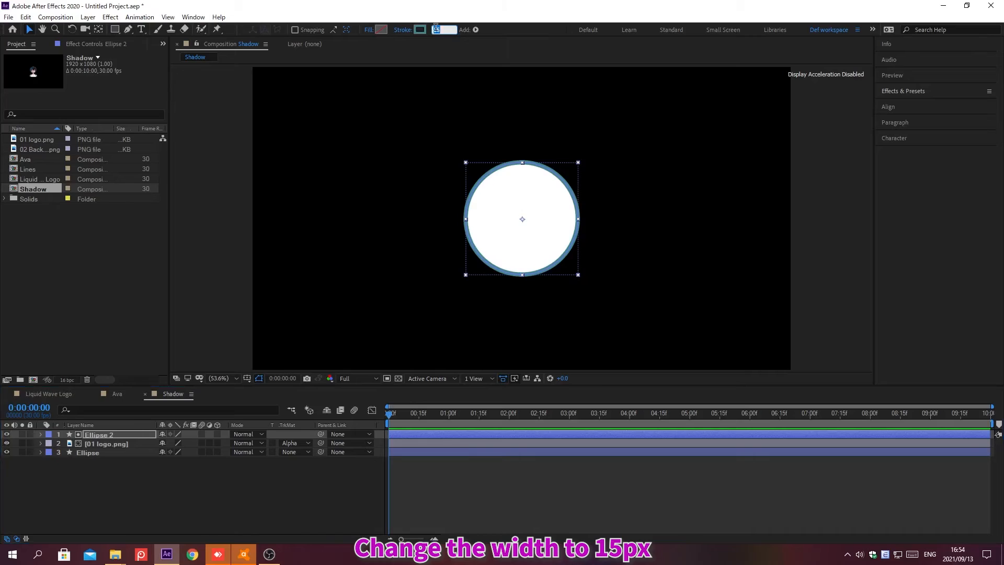
type("15")
key("Return")
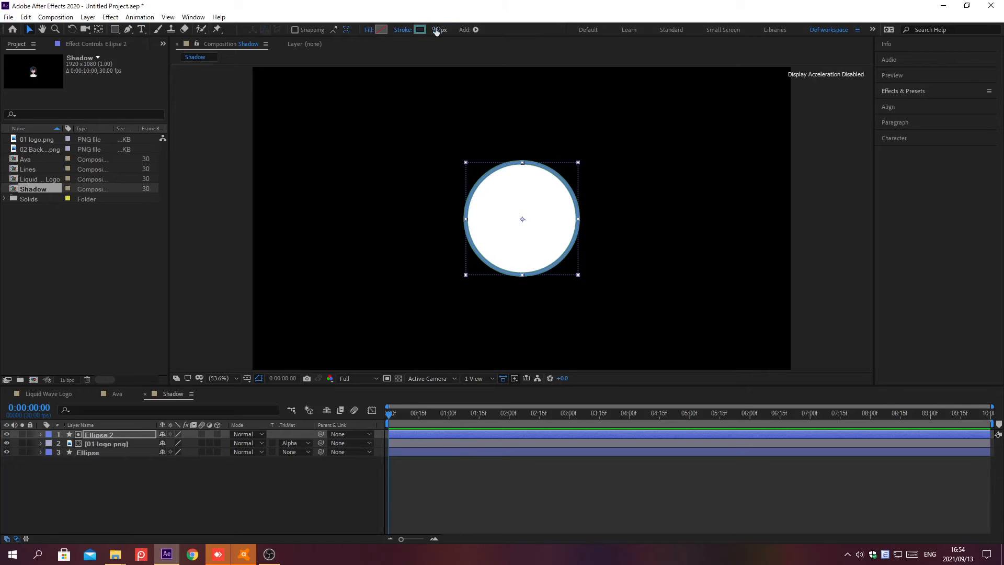
left_click(420, 30)
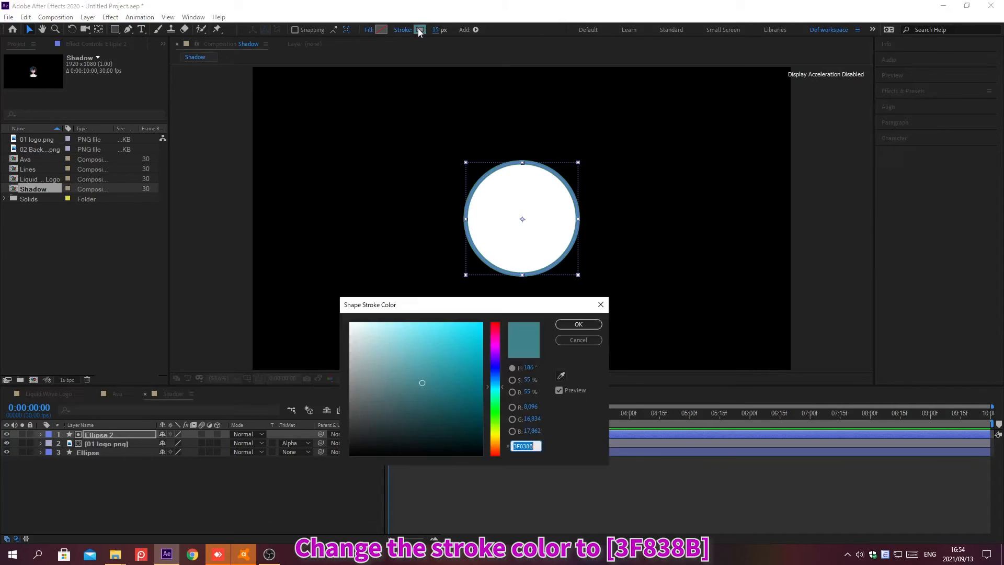
type("3F838B")
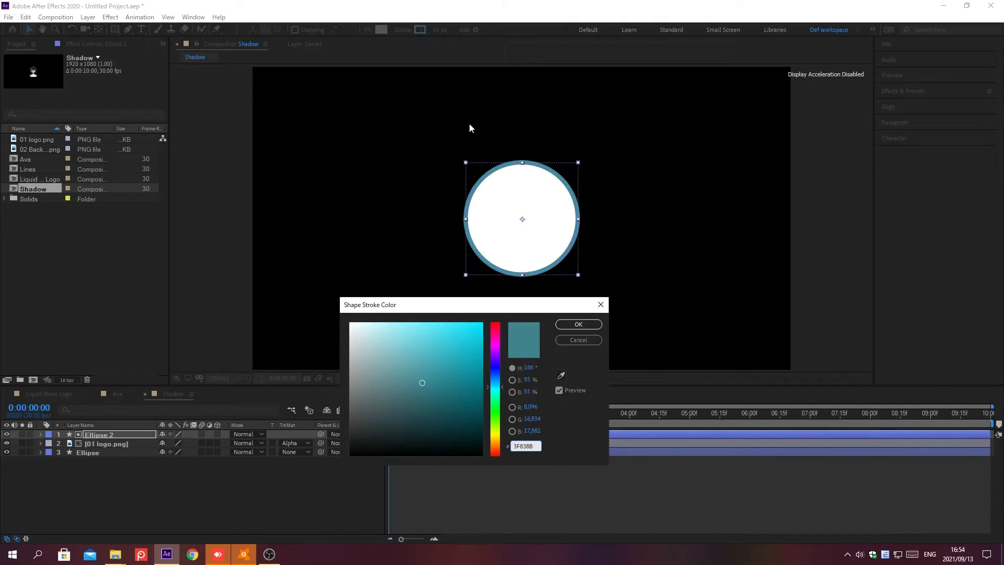
left_click(579, 324)
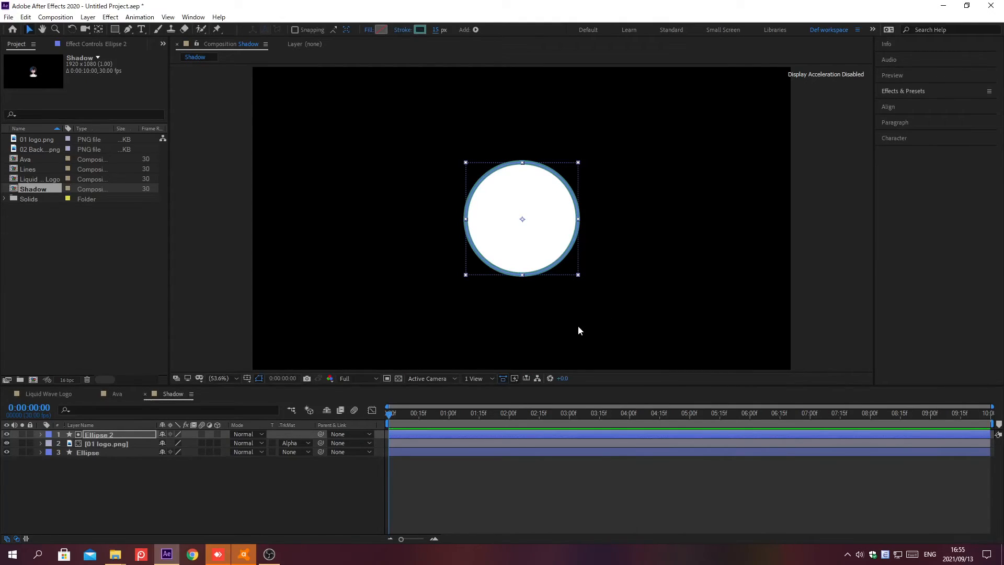
Set the Ellipse layer's fill color to 3F838B.
left_click(130, 452)
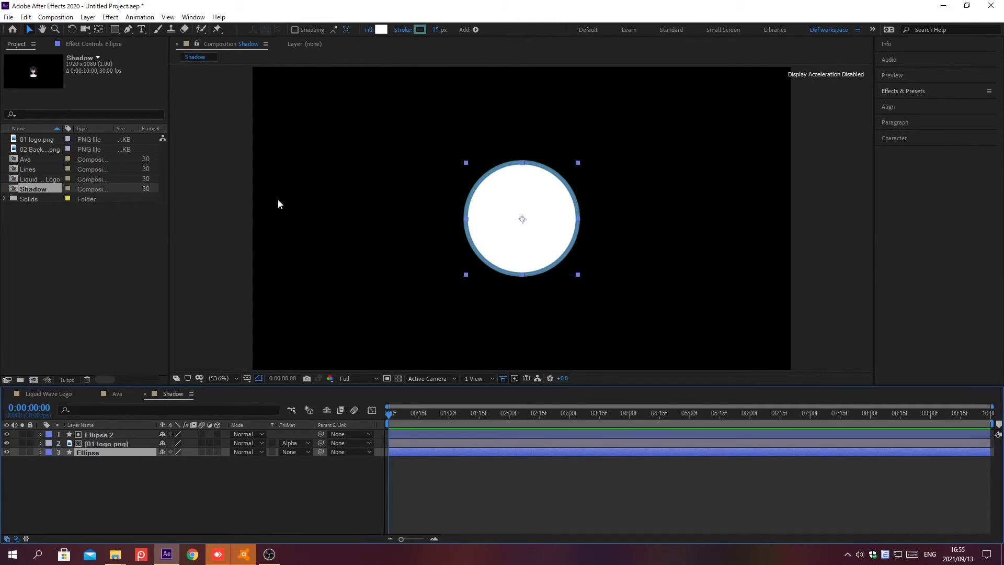
left_click(381, 30)
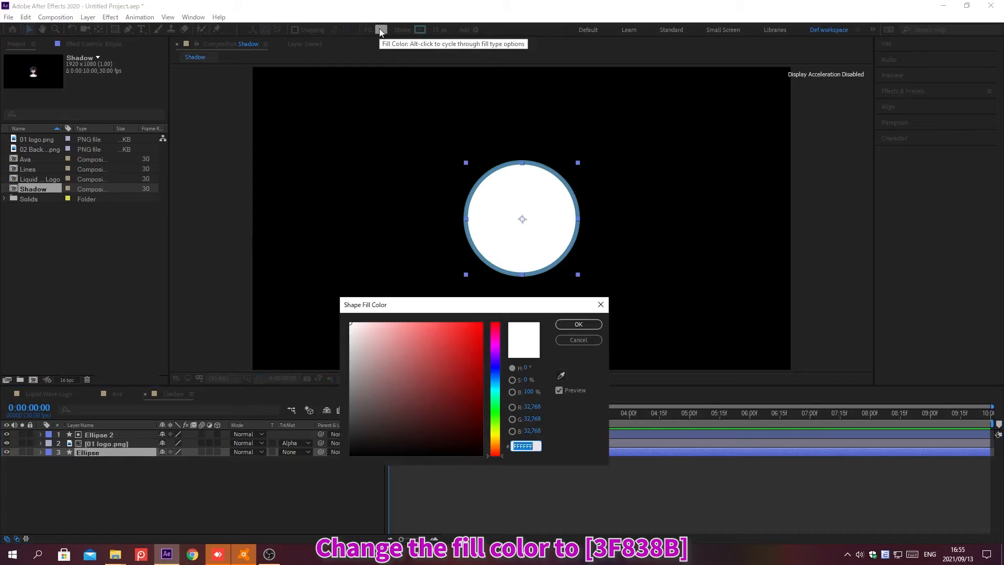
type("3F838B")
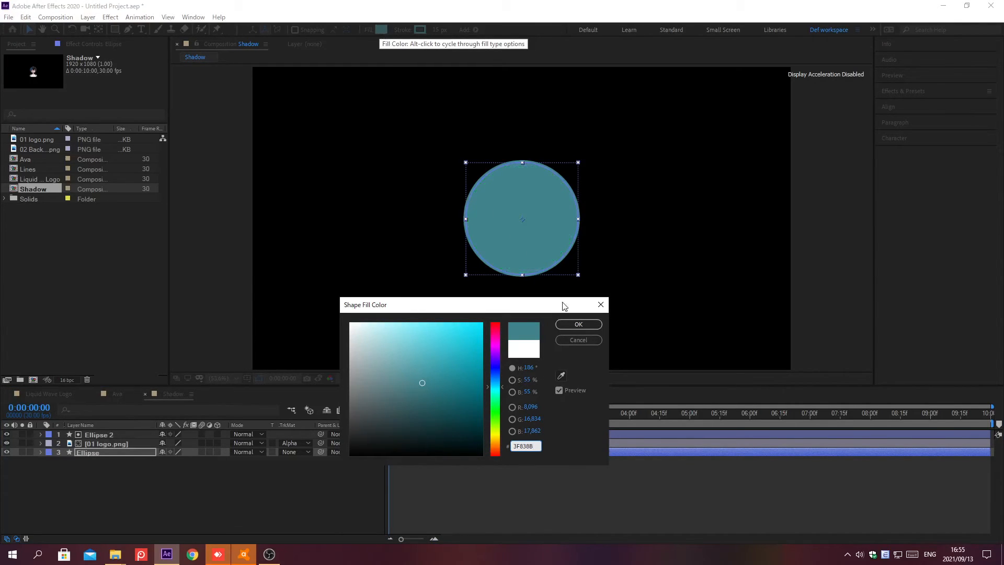
left_click(578, 324)
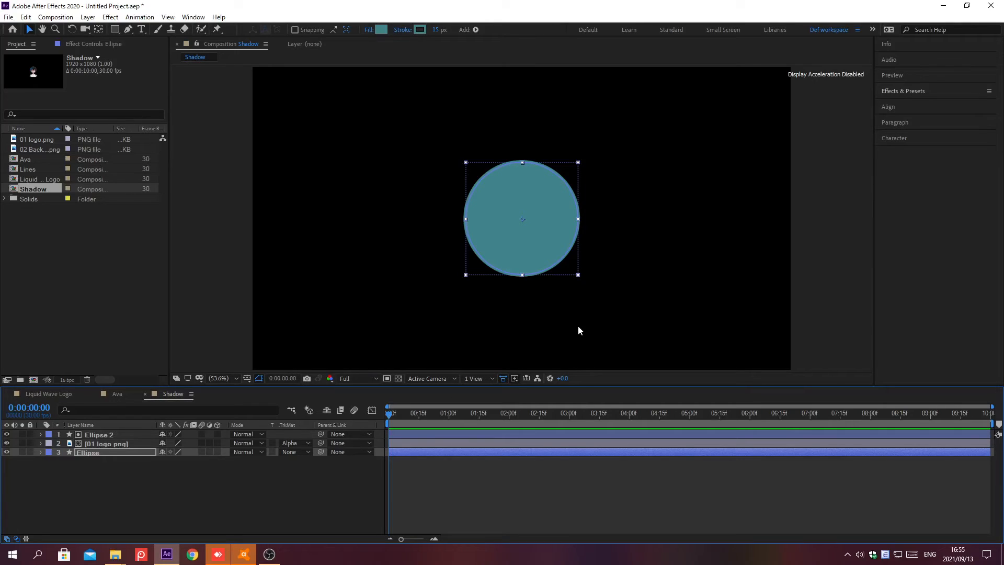
Remove the track matte from 01 logo.png and use that logo layer as the alpha matte for Ellipse.
left_click(306, 443)
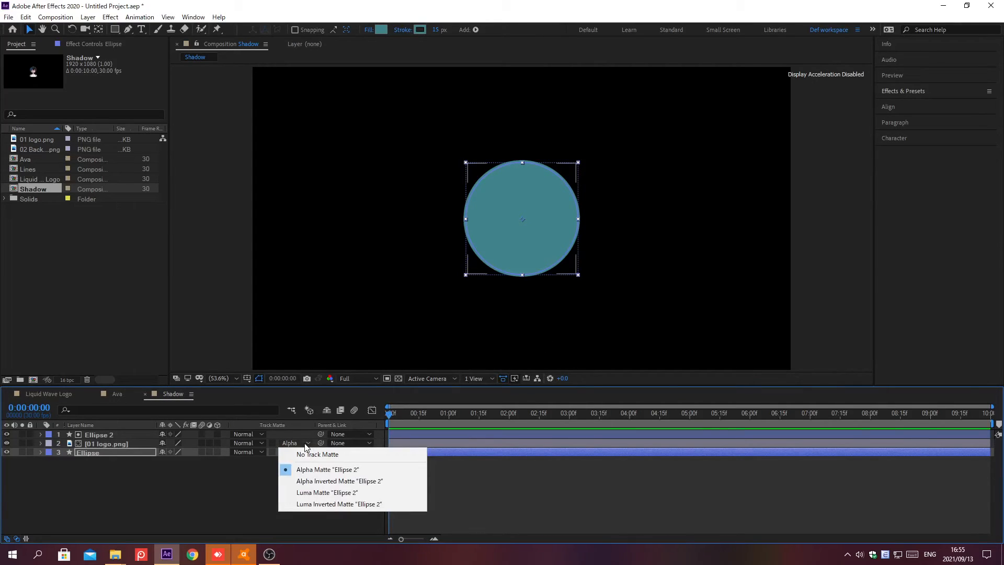
left_click(317, 454)
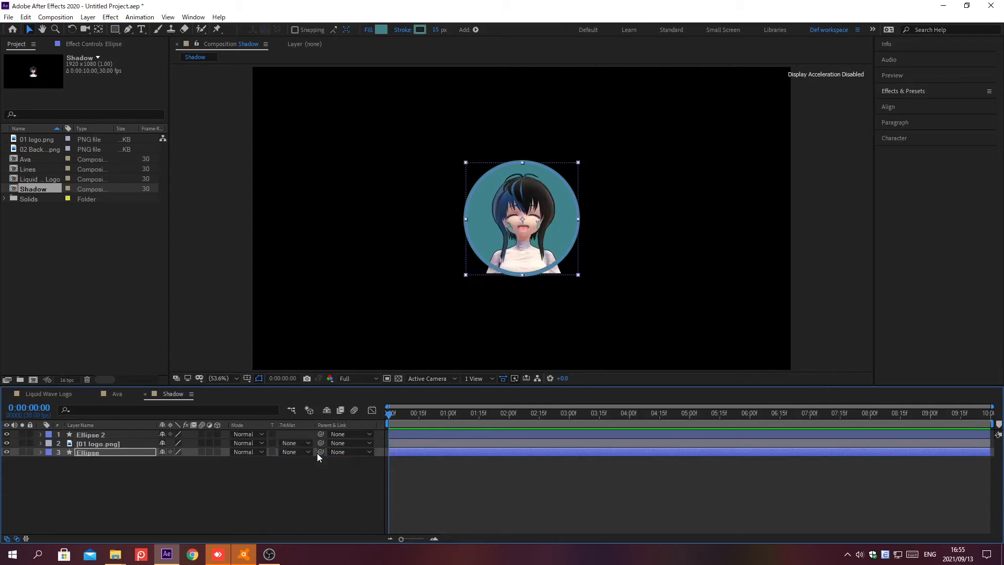
left_click(305, 453)
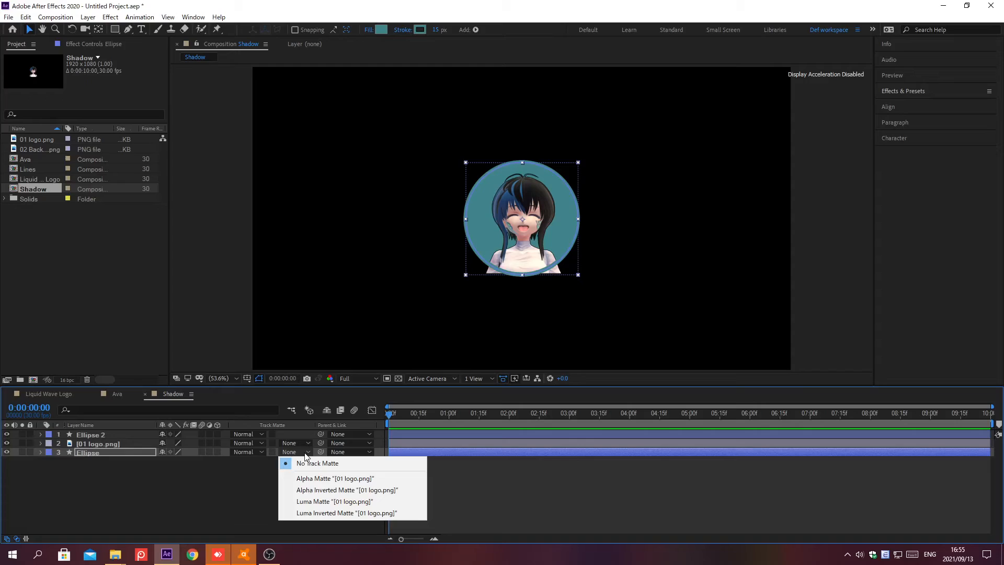
left_click(313, 478)
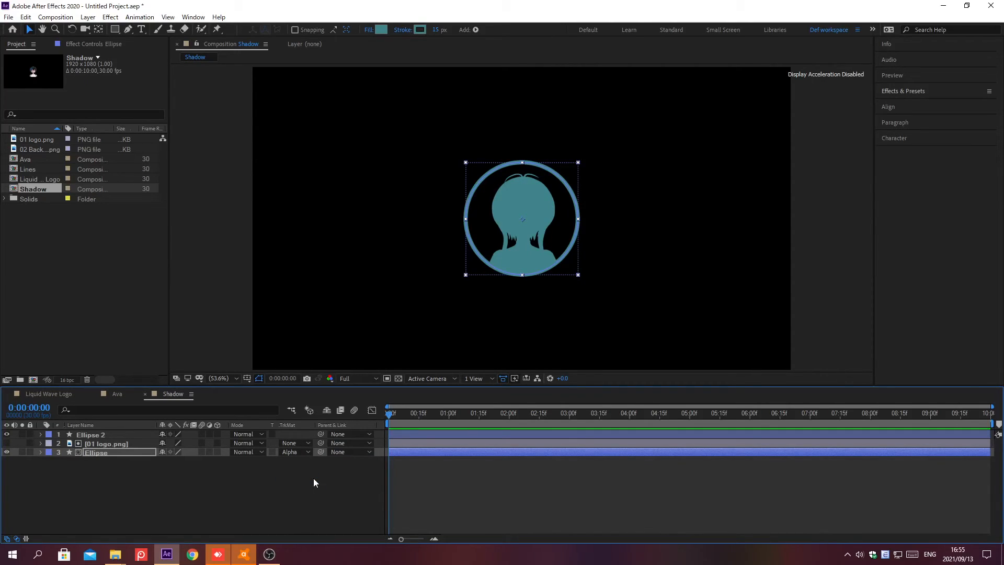
Add the Ava and Shadow compositions to Liquid Wave Logo above Lines, with Shadow directly below Ava.
left_click(48, 393)
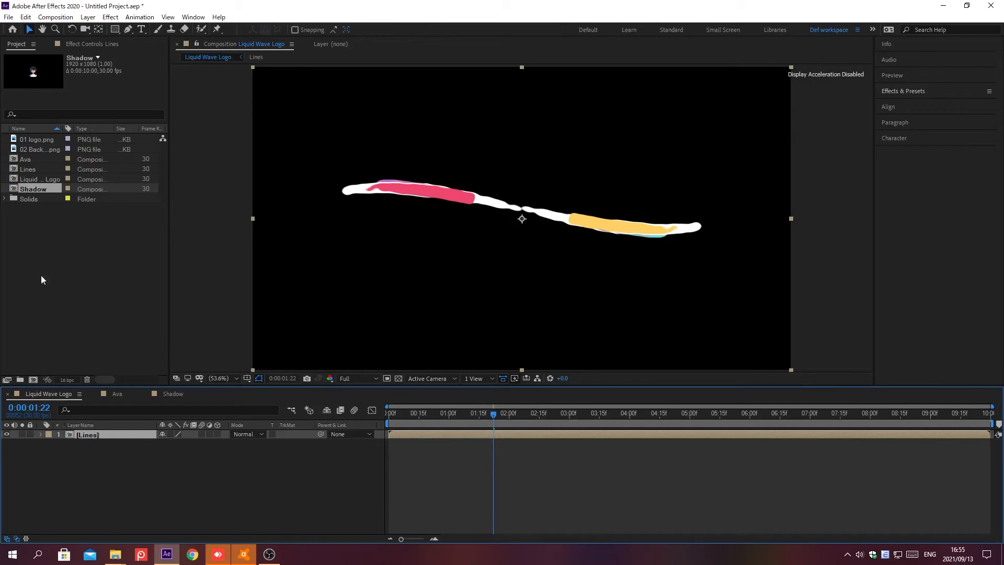
left_click(33, 158)
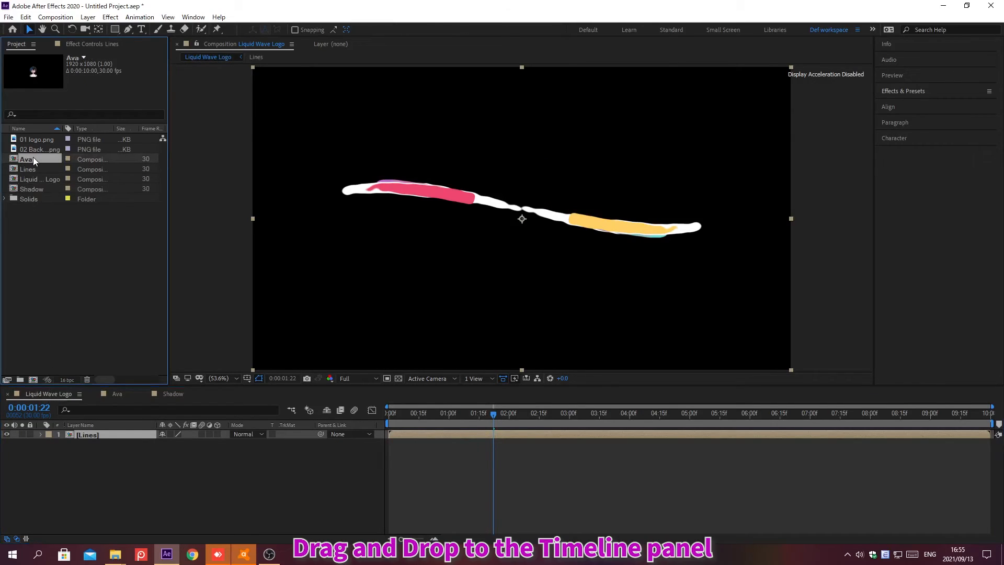
left_click_drag(33, 158, 105, 433)
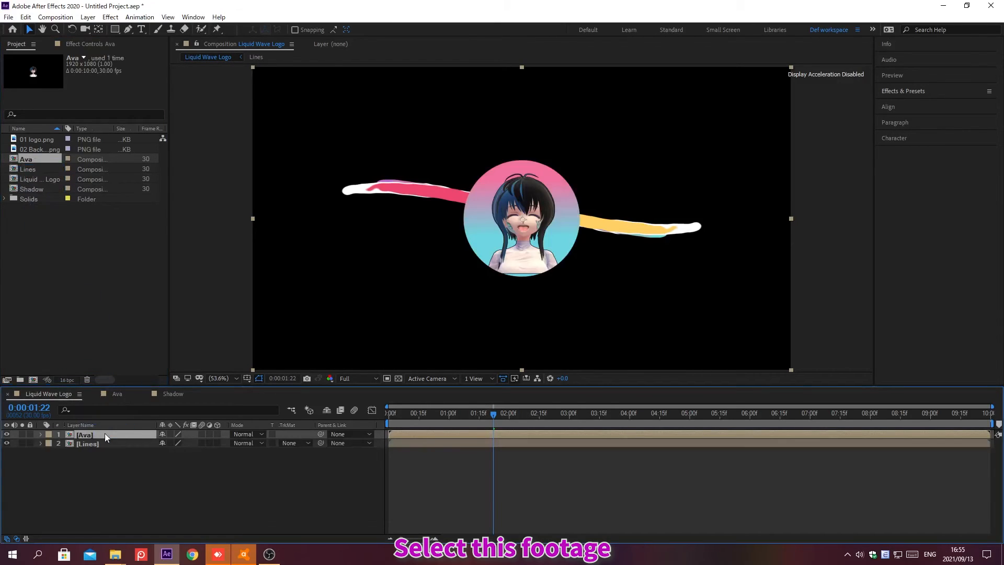
left_click(33, 189)
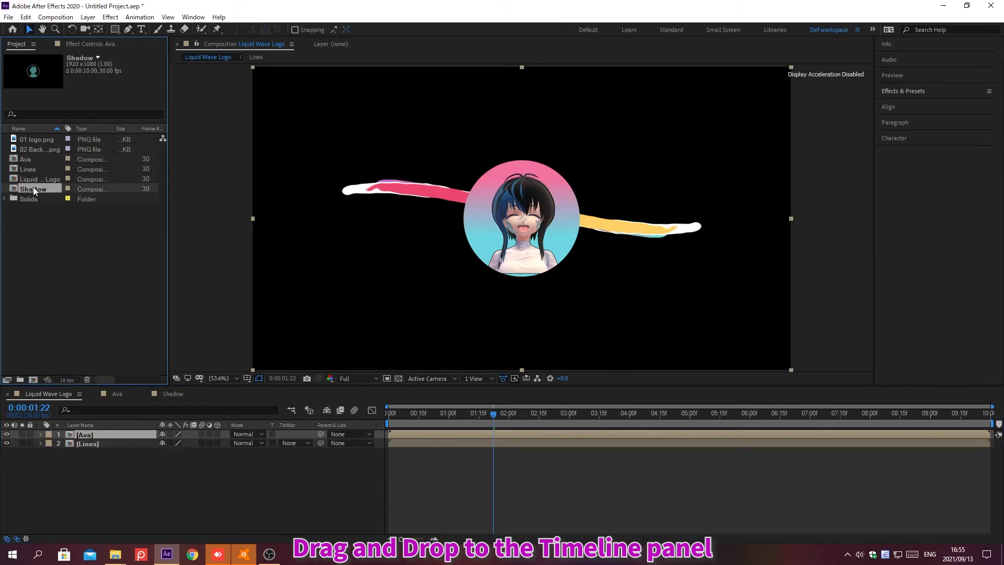
left_click_drag(33, 189, 105, 442)
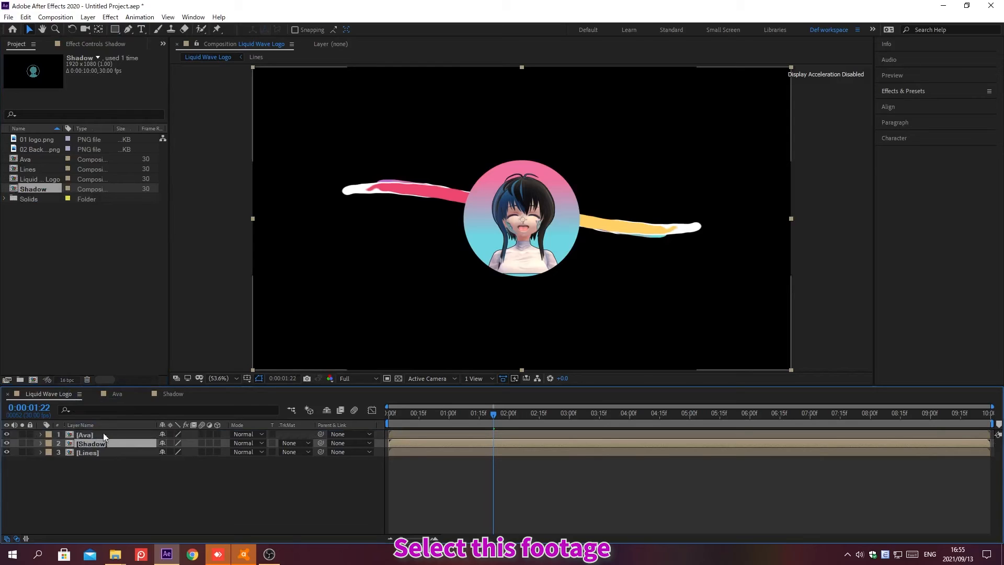
Add 02 Background.png as the lowest layer of Liquid Wave Logo and fit it to the composition size.
left_click(33, 148)
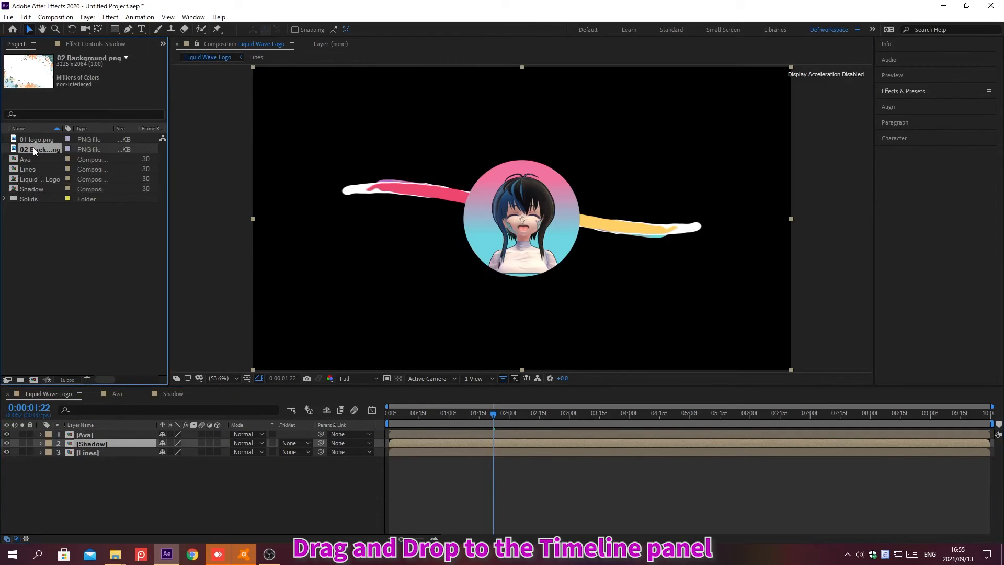
left_click_drag(32, 146, 104, 523)
key("ctrl+alt+f")
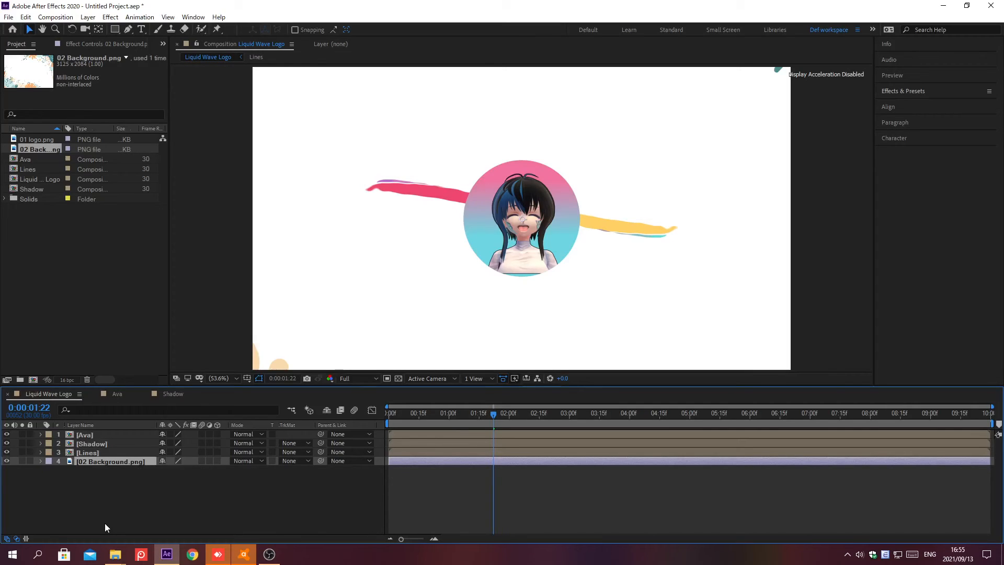
key("ctrl+alt+f")
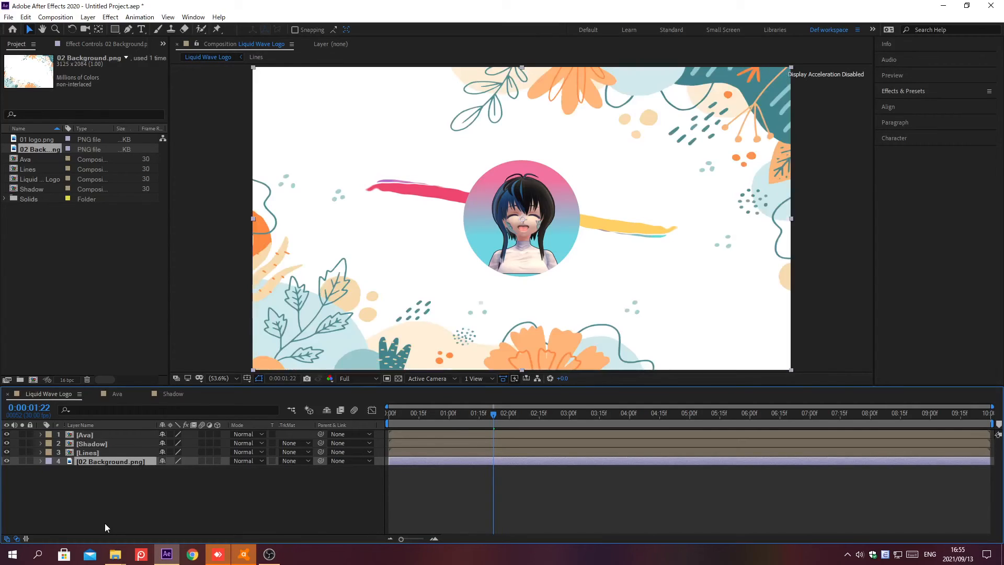
Shift the Ava layer in Liquid Wave Logo so that it starts at 0;00;02;21.
left_click(130, 432)
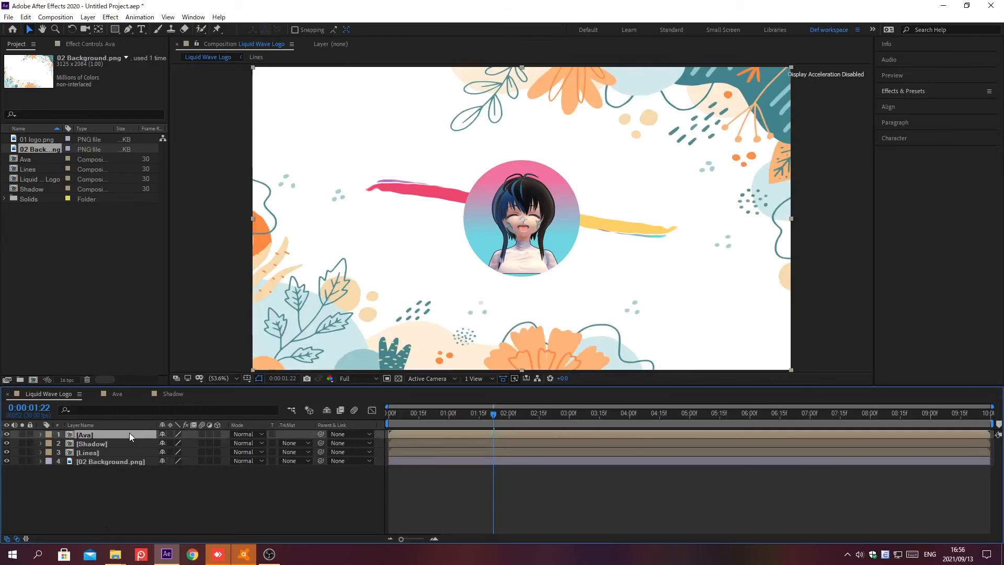
key("alt+shift+j")
type("0;00;02;21")
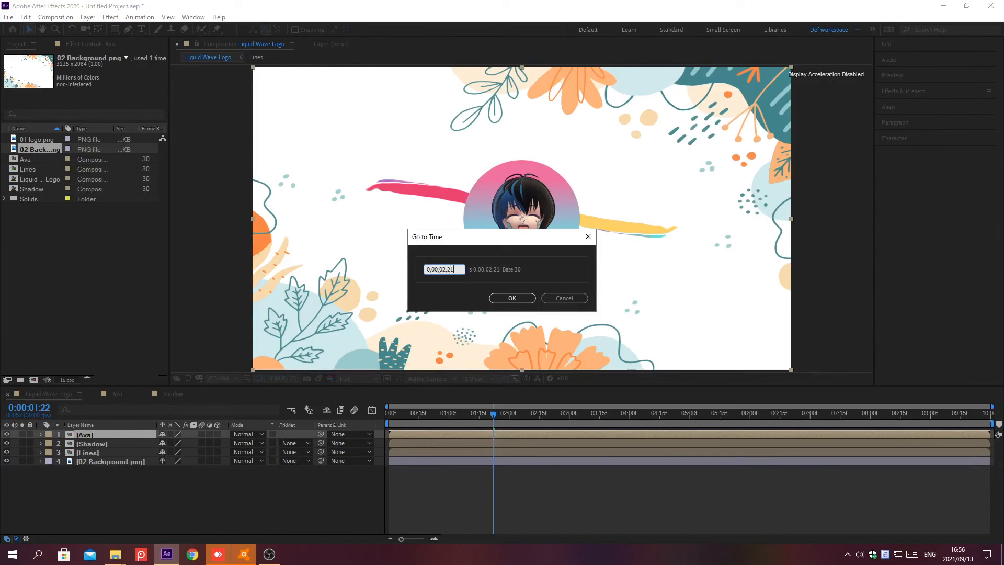
key("Return")
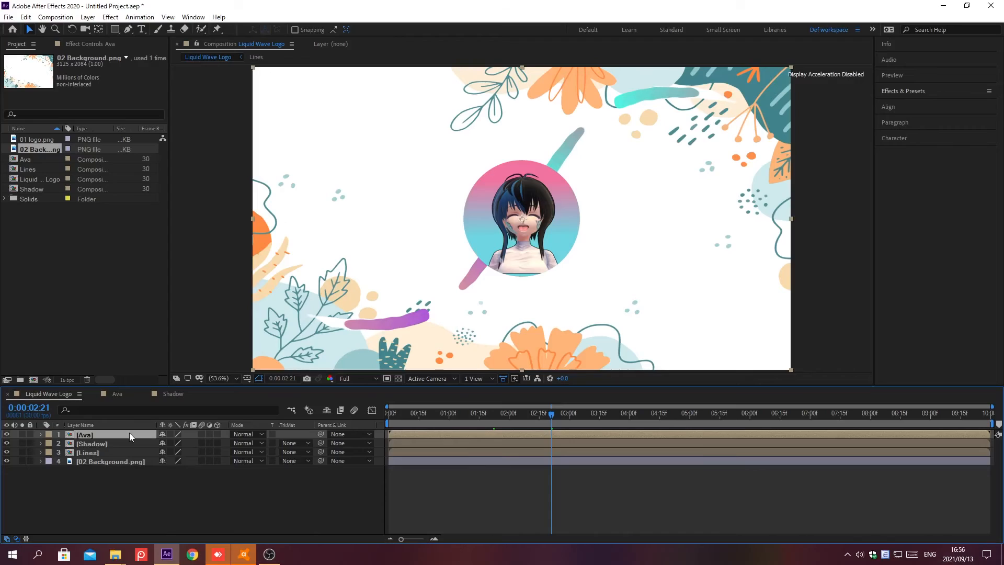
key("bracketleft")
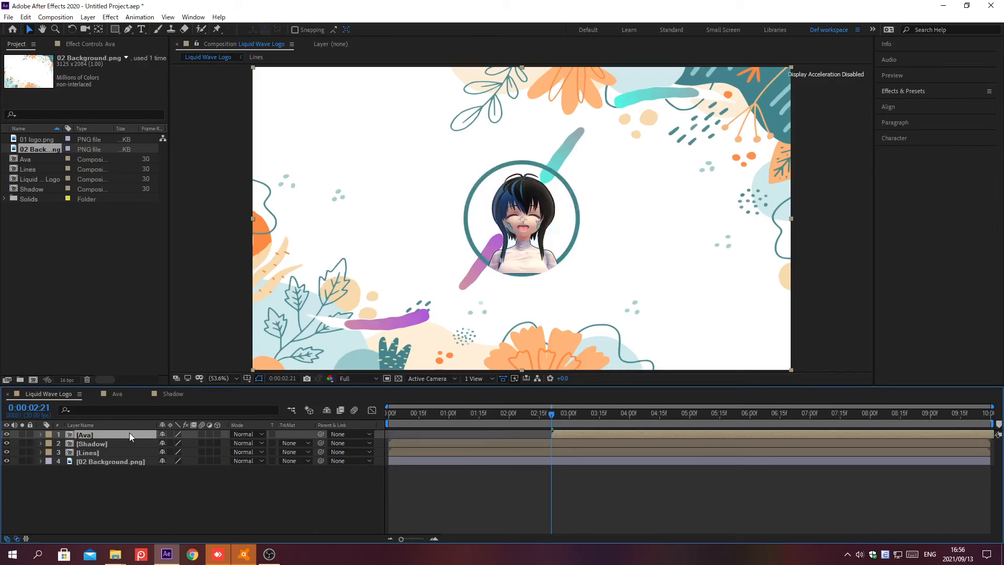
Create a Scale keyframe at 100% on the Shadow layer at 0;00;02;03.
left_click(129, 442)
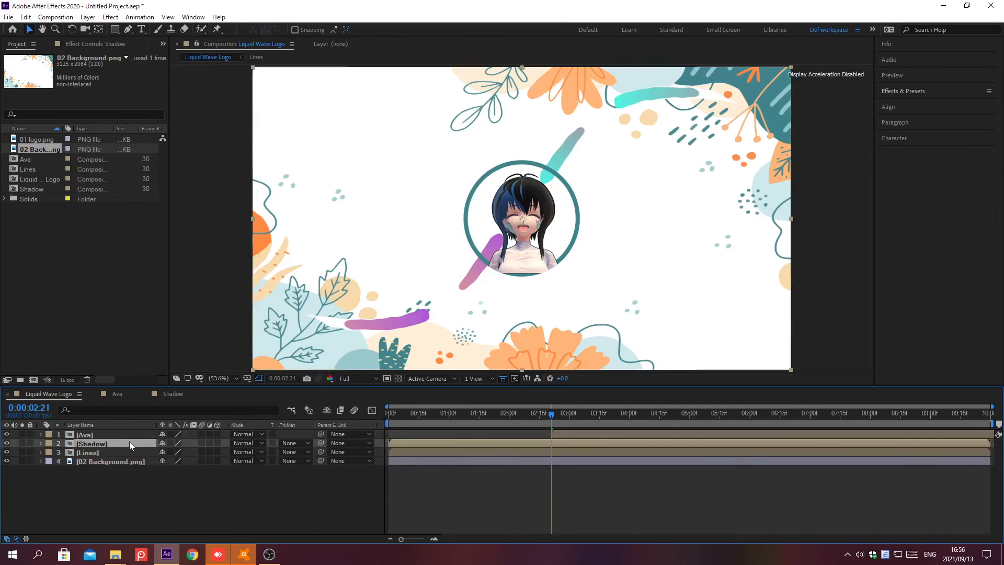
key("alt+shift+j")
type("0;00;02;03")
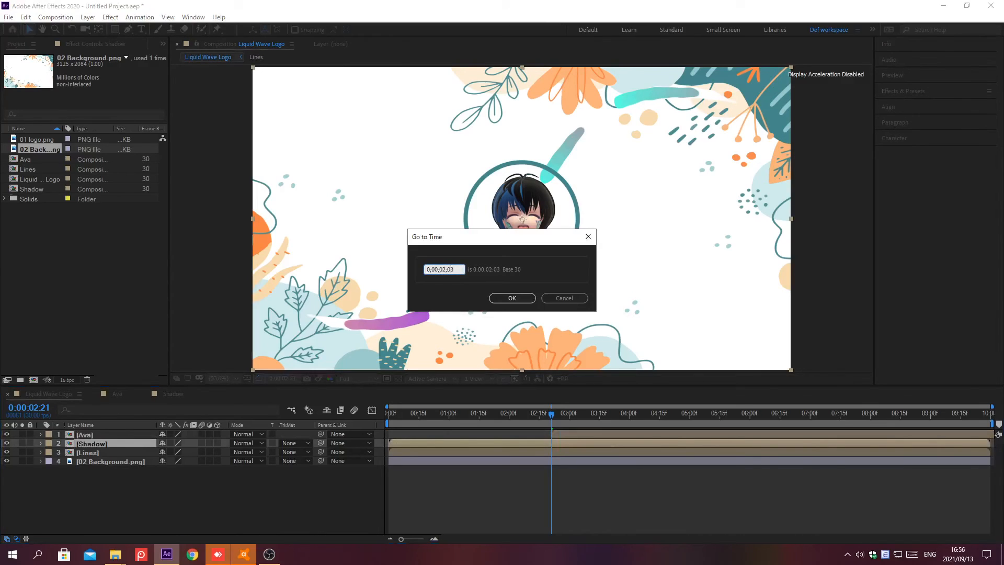
key("Return")
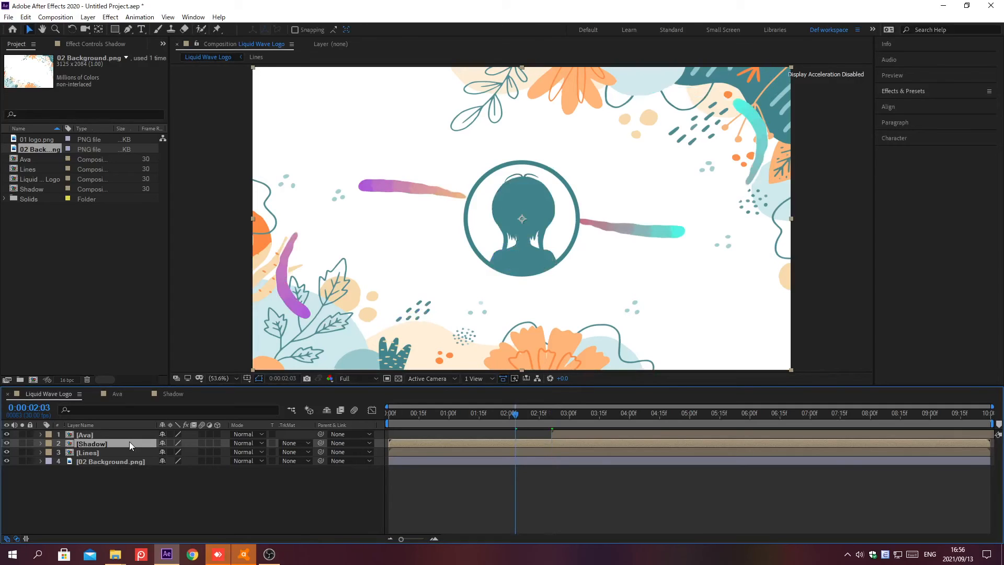
key("s")
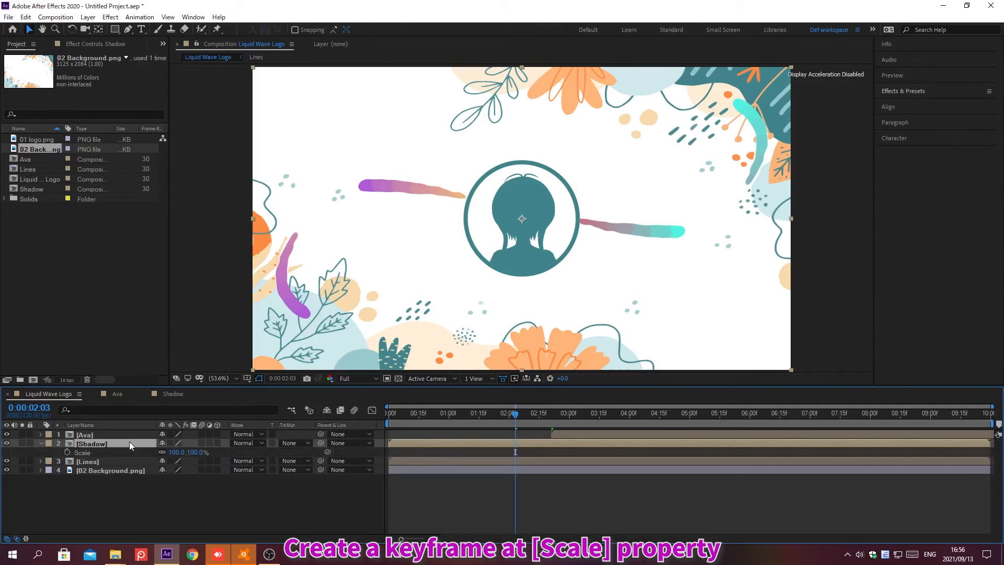
left_click(67, 452)
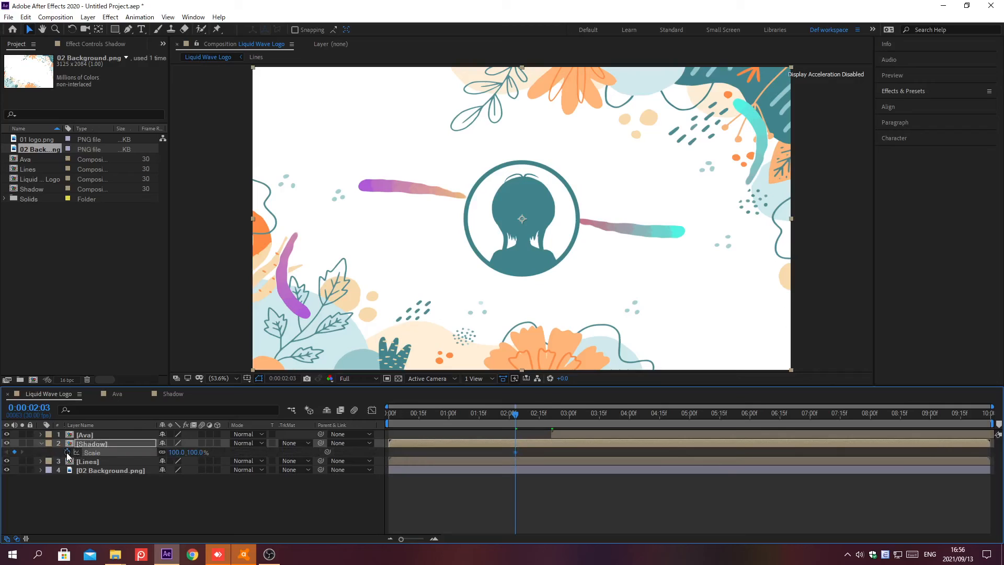
Set the Shadow layer's Scale to 0% at 0;00;01;15.
key("alt+shift+j")
type("0;00;01;15")
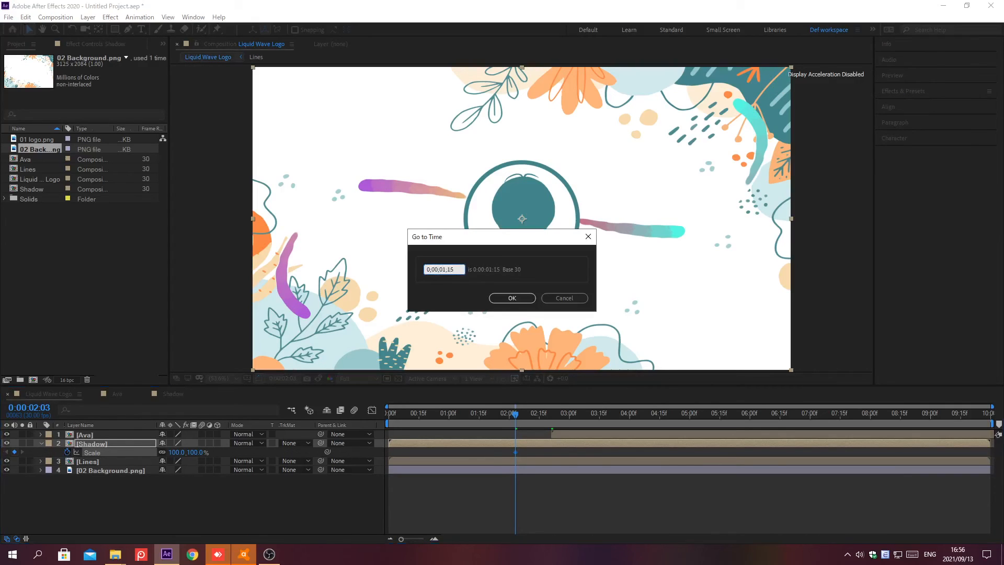
key("Return")
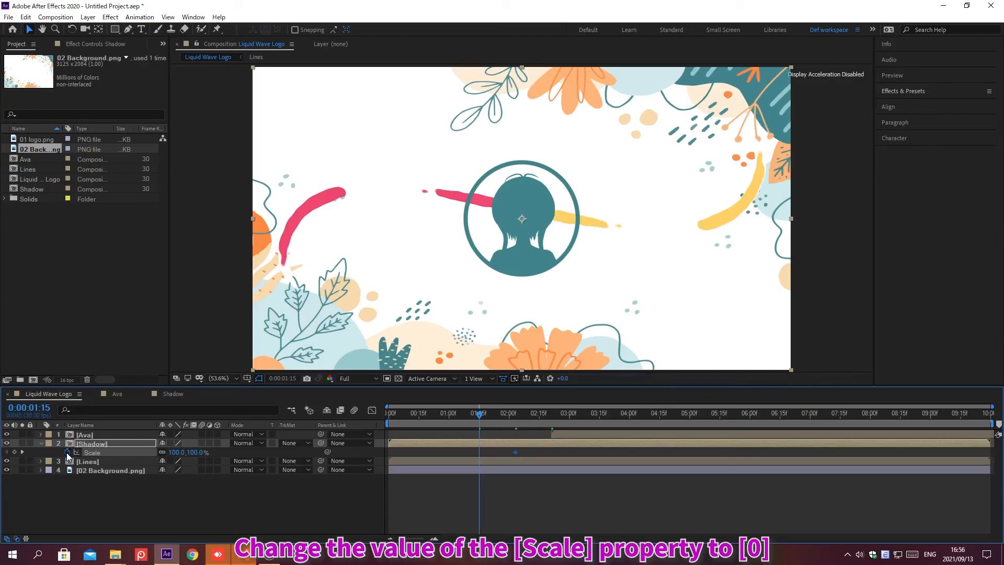
left_click(175, 452)
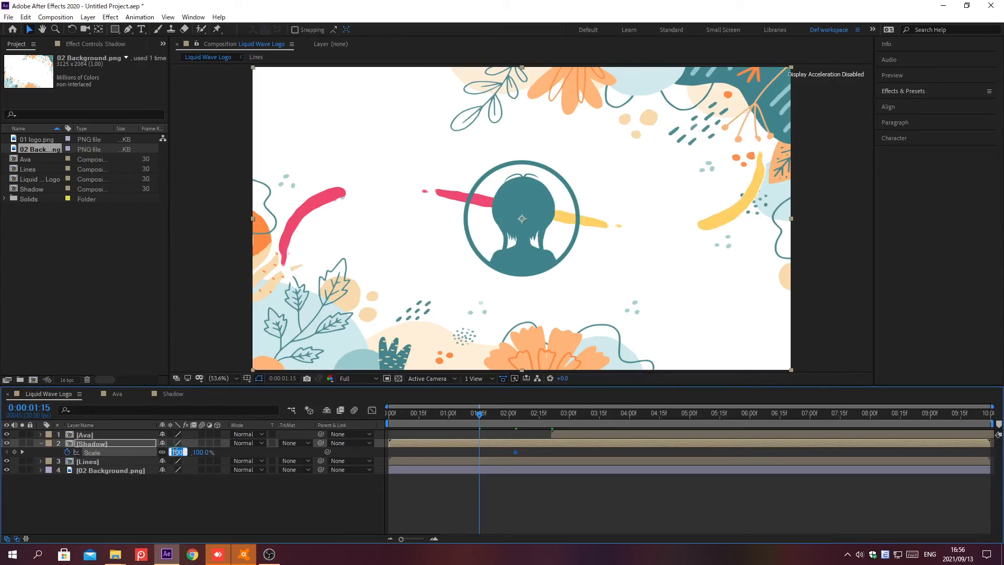
type("0")
key("Return")
Set the Shadow layer's Scale to 75% at 0;00;01;22.
key("alt+shift+j")
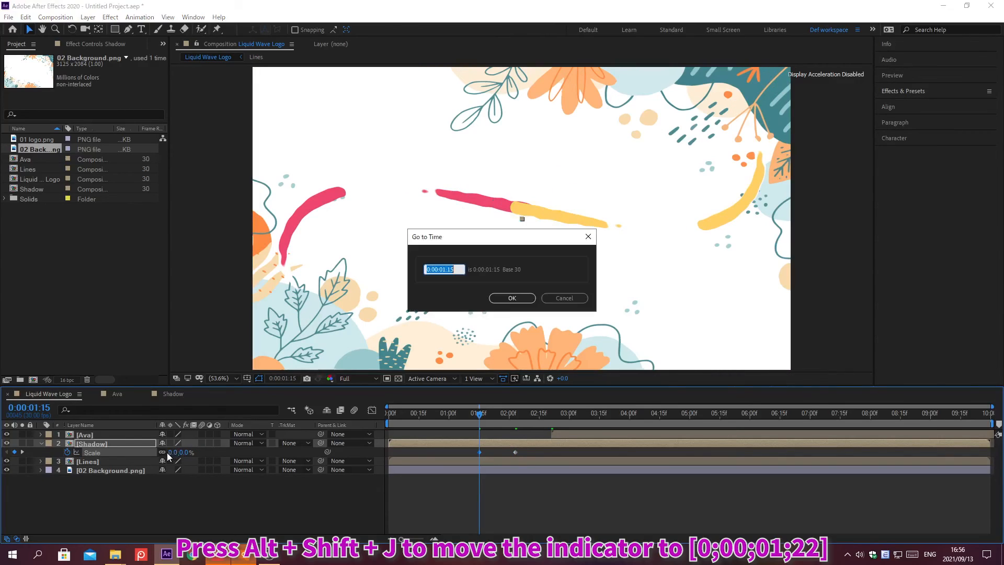
type("0;00;01;22")
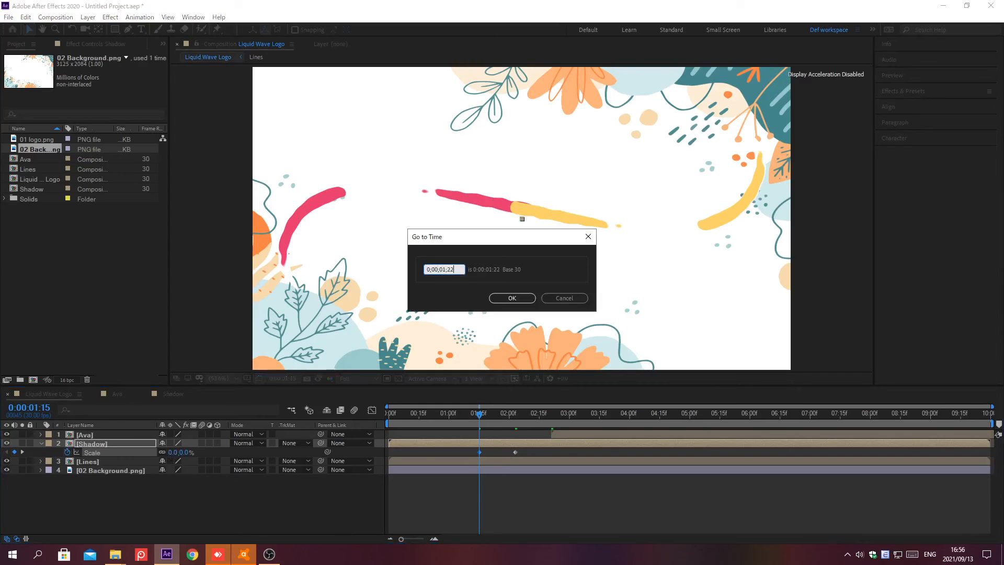
key("Return")
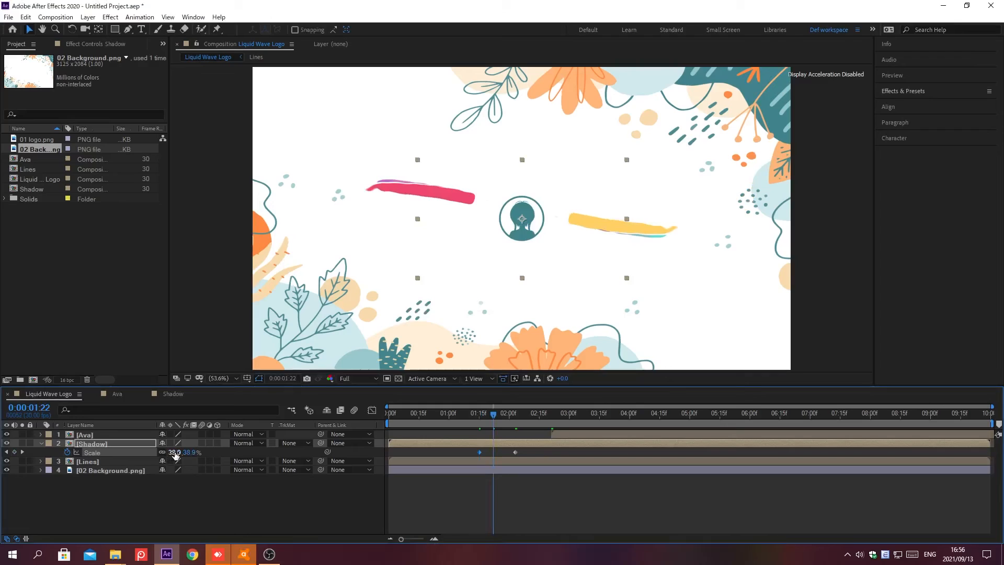
left_click(174, 452)
type("75")
key("Return")
Set the Shadow layer's Scale to 30% at 0;00;01;25.
key("alt+shift+j")
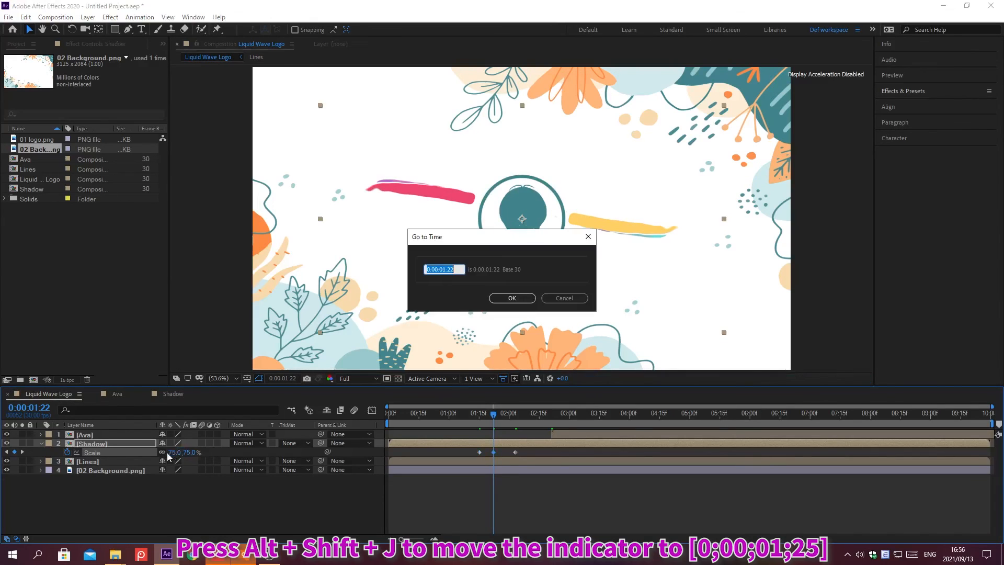
type("0;00;01;25")
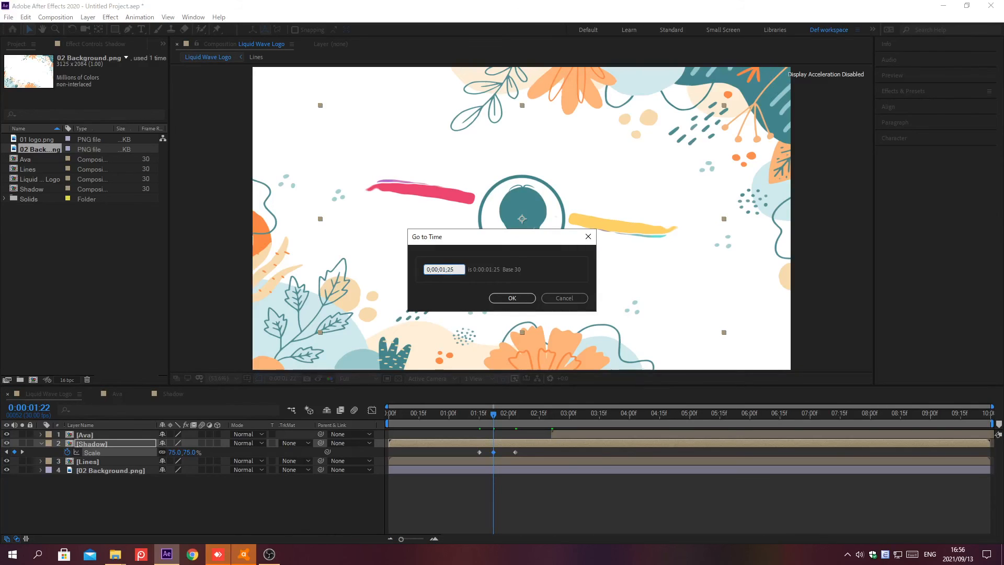
key("Return")
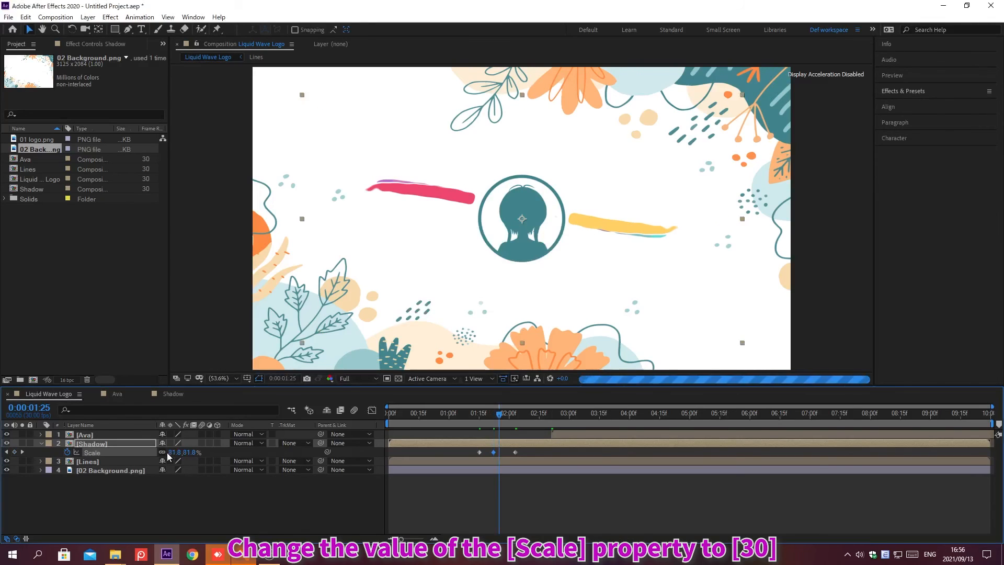
left_click(174, 452)
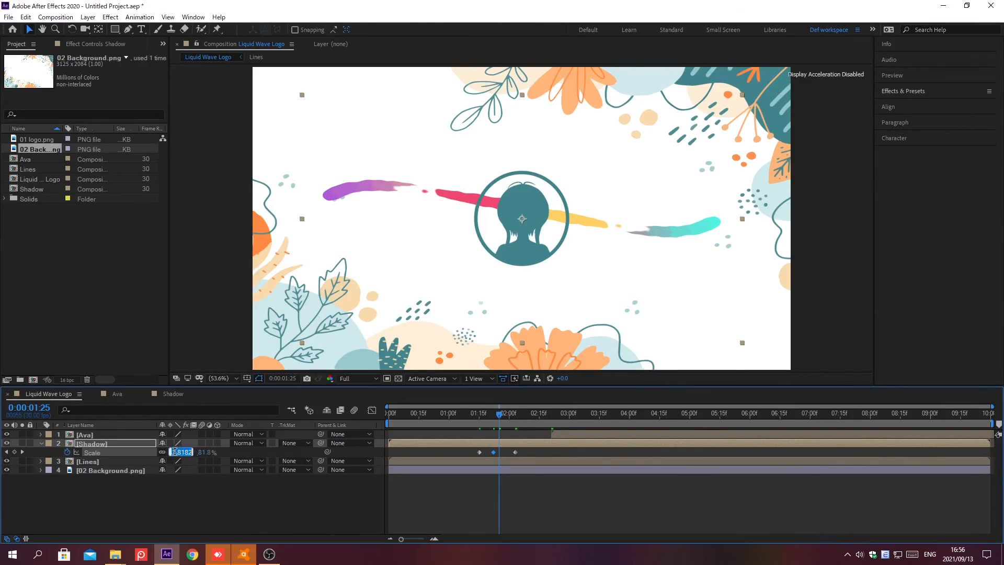
type("30")
key("Return")
End the Liquid Wave Logo work area at 0;00;03;25 and preview the animation from the first frame.
key("alt+shift+j")
type("0;")
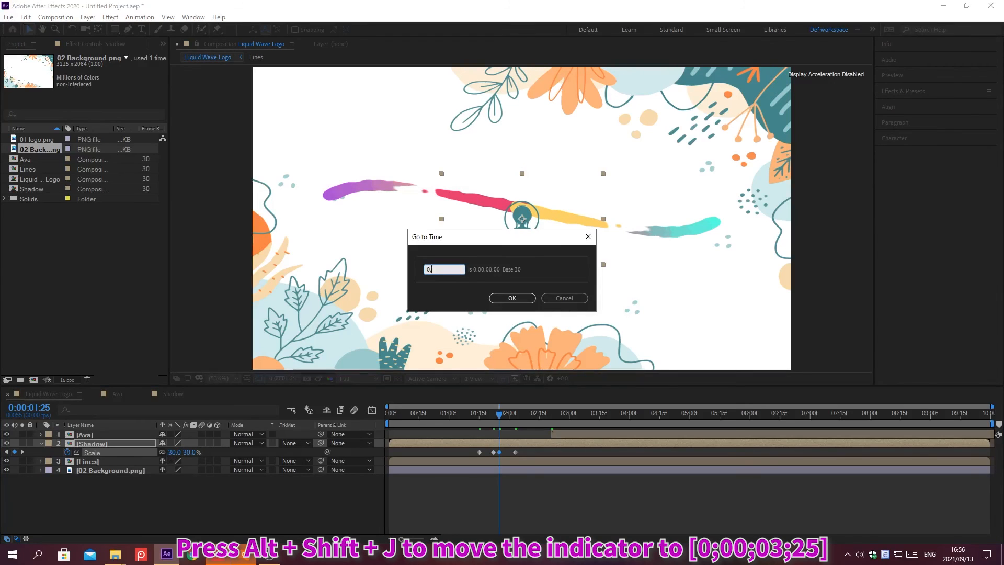
type("00;03;25")
key("Return")
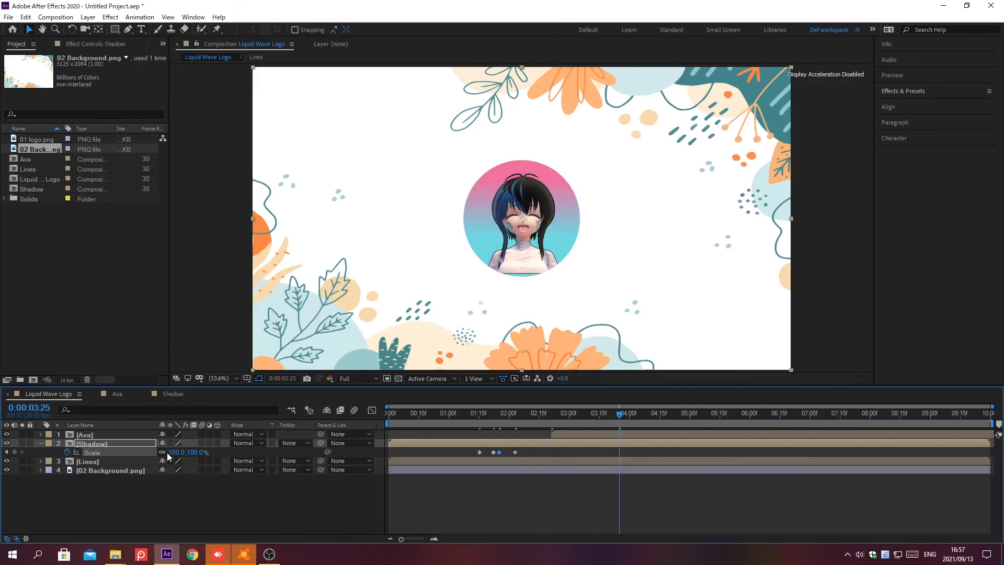
key("n")
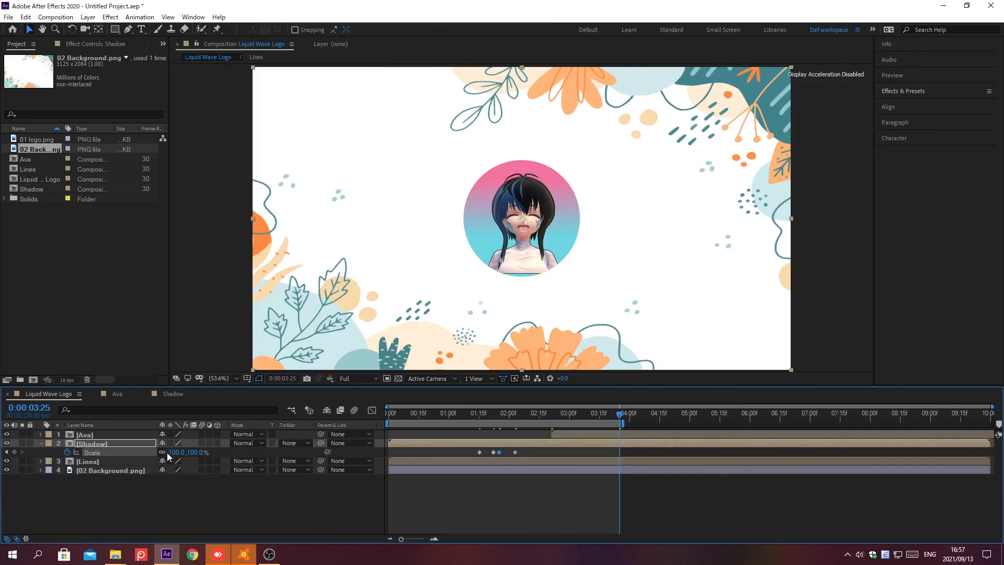
key("Home")
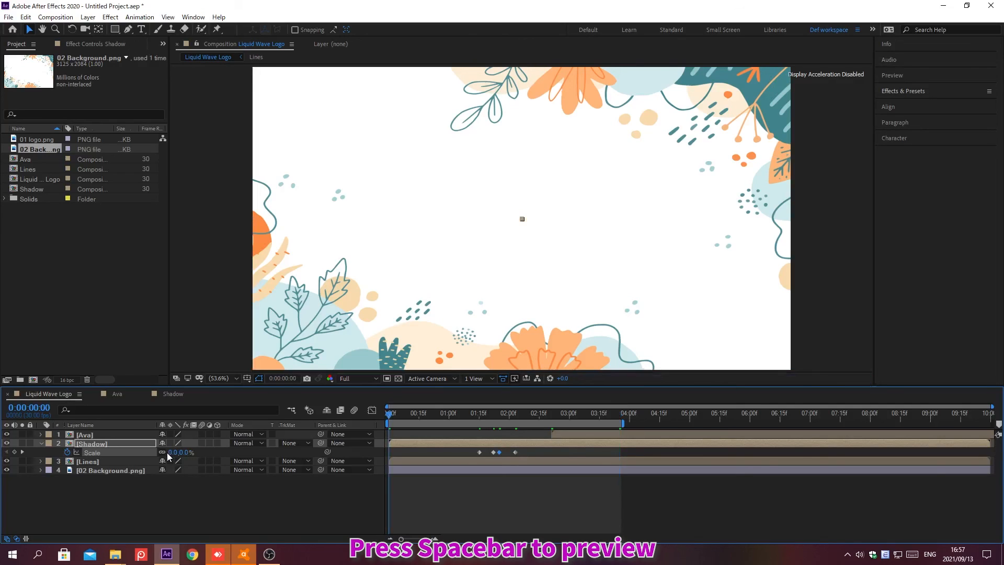
key("space")
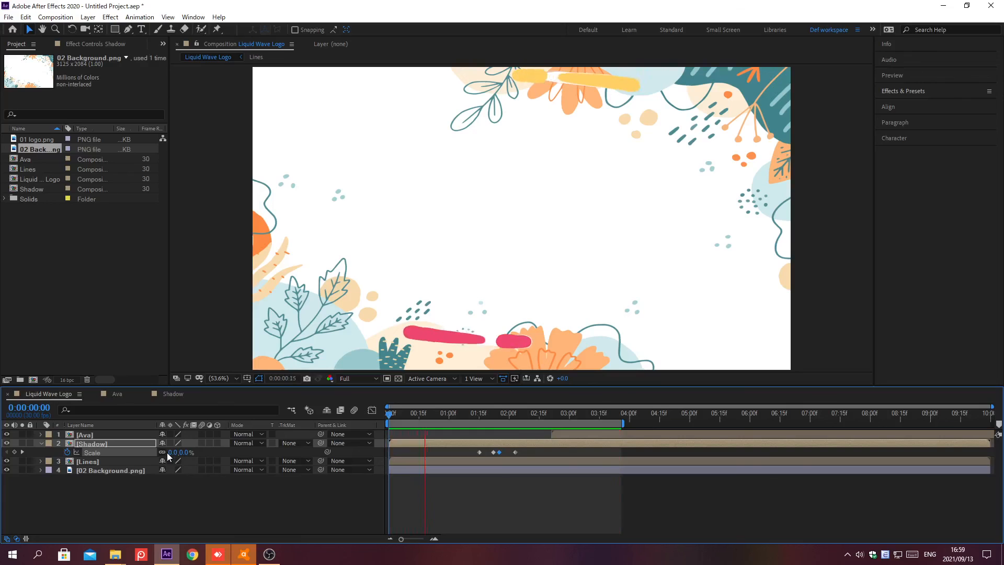